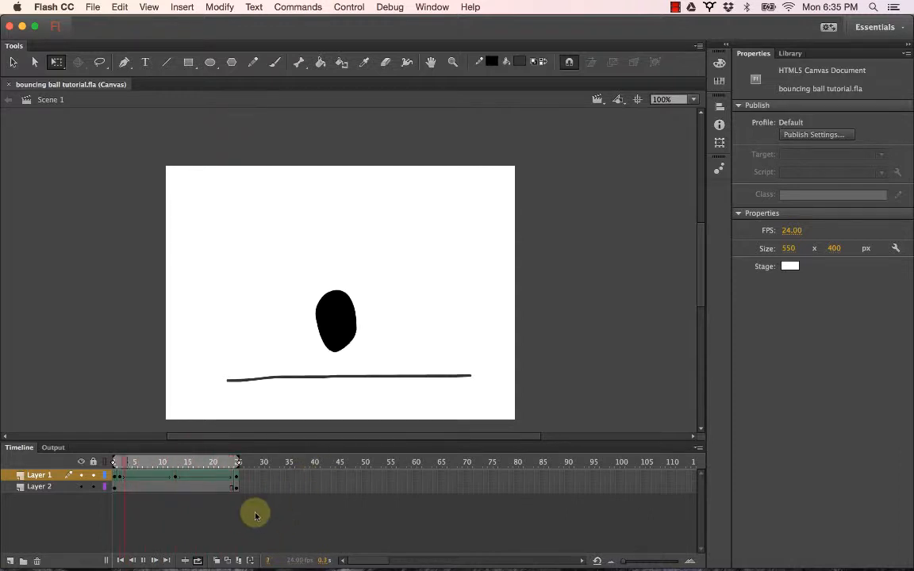
Stop the playback of the bouncing ball animation
{"action": "left_click", "coordinate": [143, 560]}
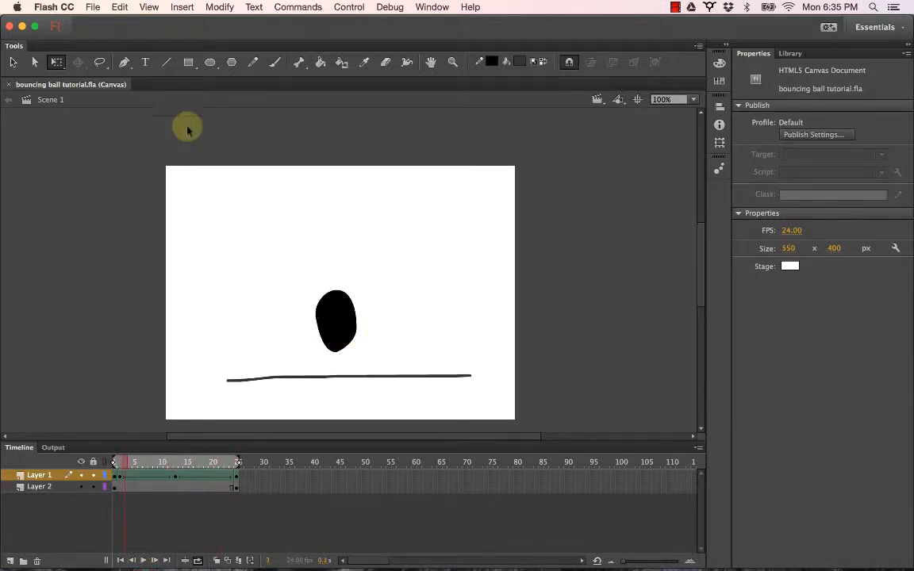
{"action": "left_click", "coordinate": [91, 7]}
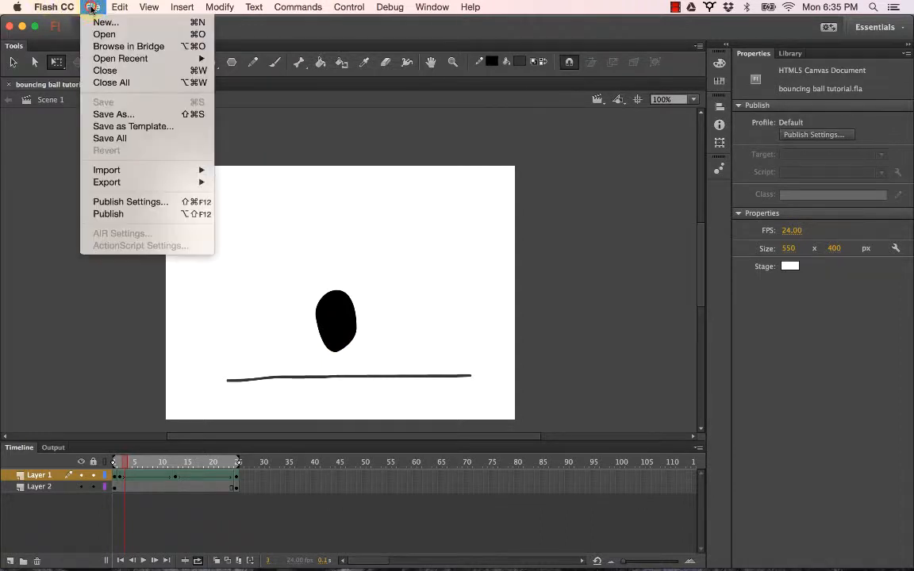
{"action": "left_click", "coordinate": [106, 22]}
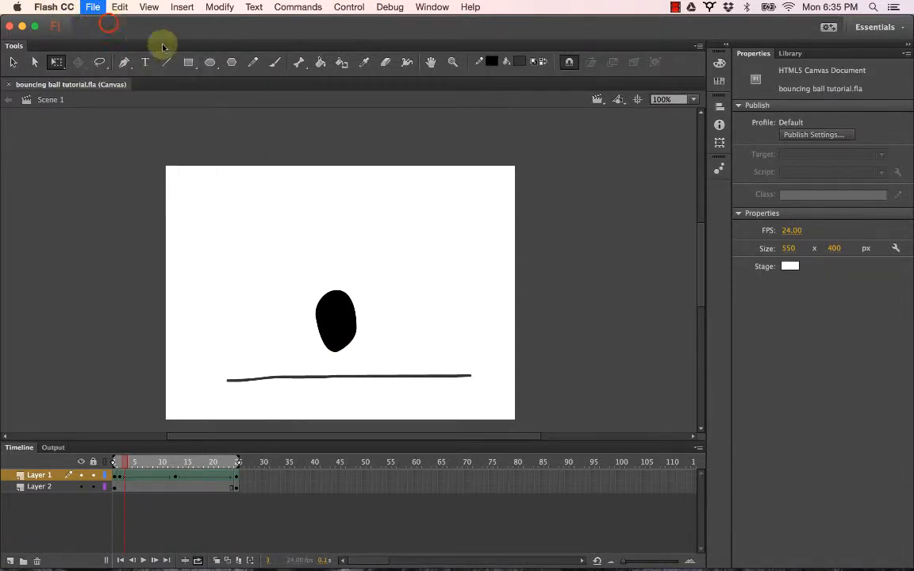
{"action": "left_click_drag", "start_coordinate": [512, 146], "coordinate": [473, 137]}
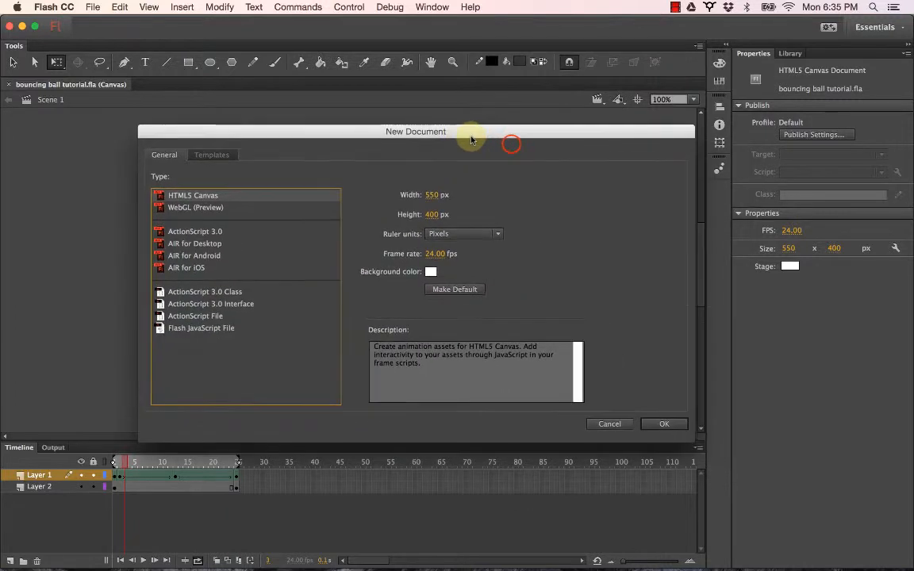
{"action": "left_click", "coordinate": [213, 156]}
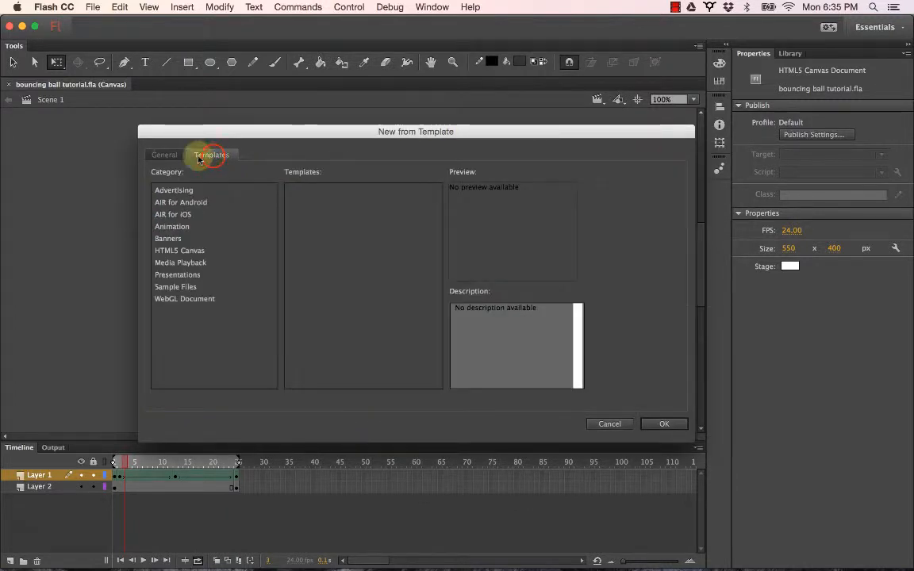
{"action": "left_click", "coordinate": [165, 155]}
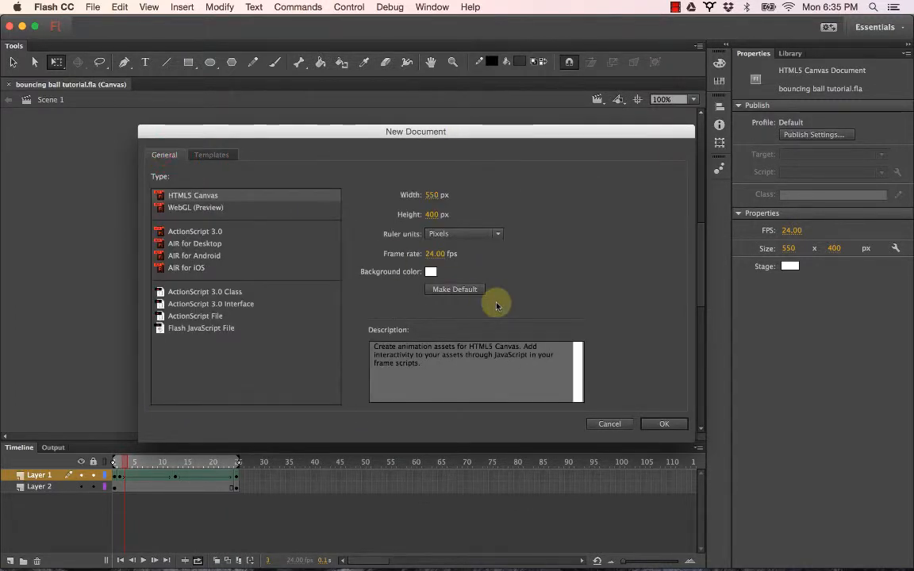
{"action": "left_click", "coordinate": [611, 424]}
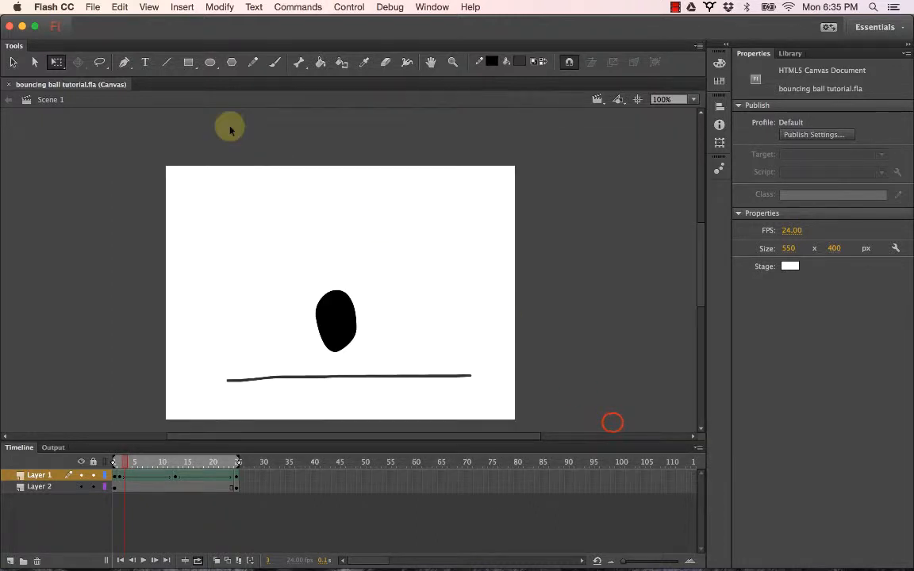
{"action": "left_click", "coordinate": [433, 7]}
{"action": "left_click", "coordinate": [433, 8]}
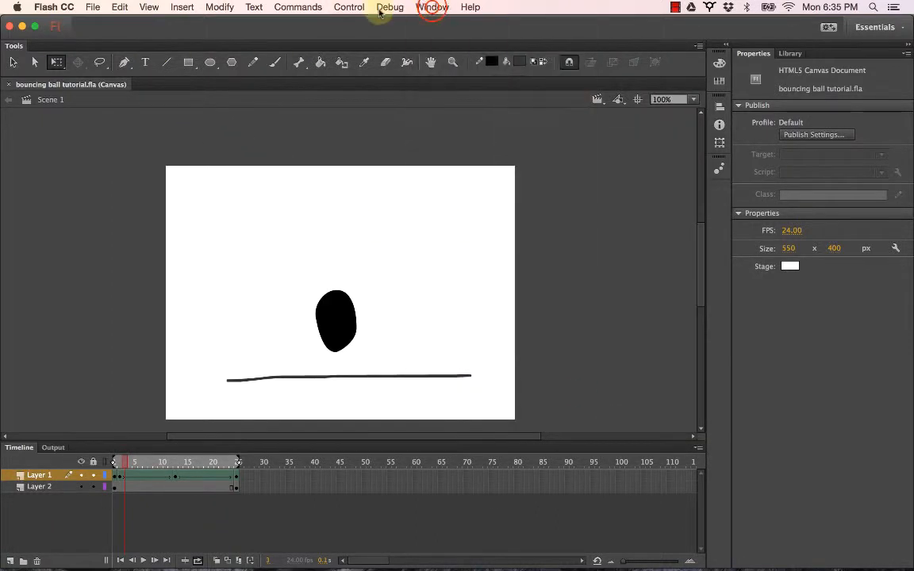
Create a new HTML5 Canvas document of 550 x 400 px at 24 fps with a white background
{"action": "left_click", "coordinate": [26, 7]}
{"action": "mouse_move", "coordinate": [45, 5]}
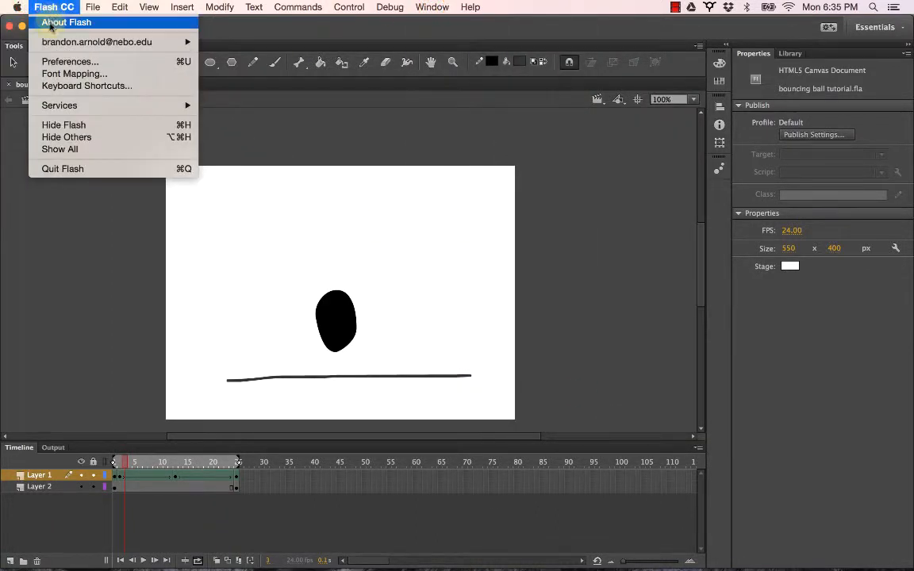
{"action": "left_click", "coordinate": [100, 21]}
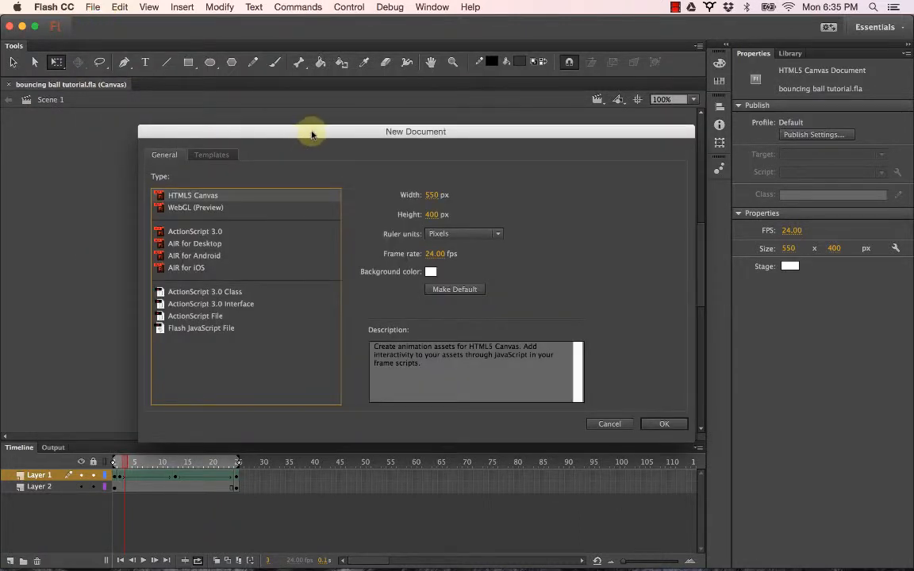
{"action": "left_click_drag", "start_coordinate": [313, 131], "coordinate": [273, 118]}
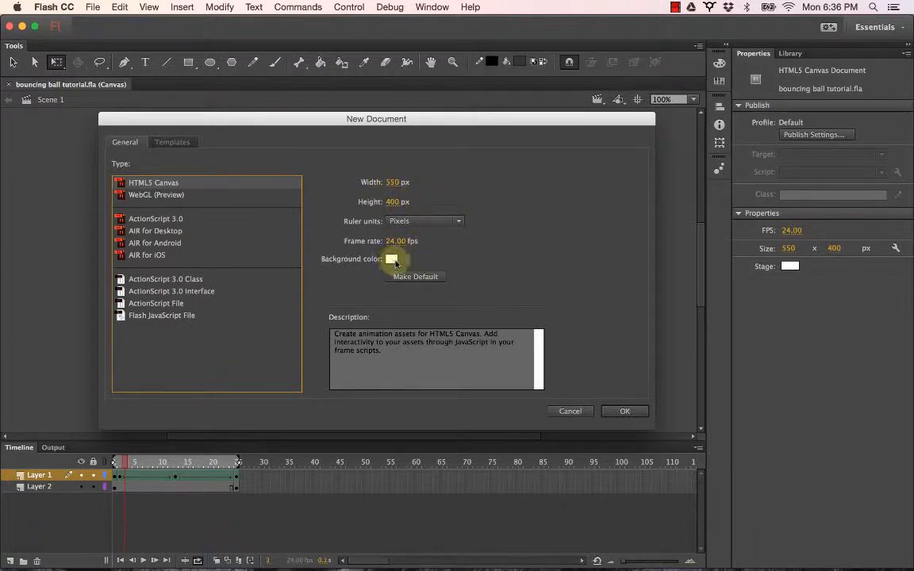
{"action": "left_click", "coordinate": [624, 412]}
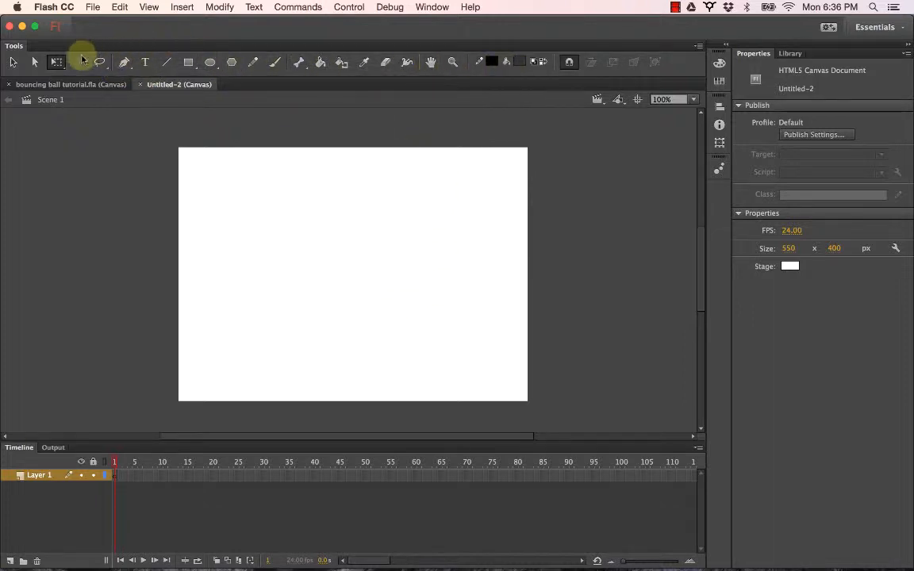
Move the Tools panel next to the Properties panel and close the color and swatches panel group
{"action": "left_click_drag", "start_coordinate": [35, 50], "coordinate": [728, 229]}
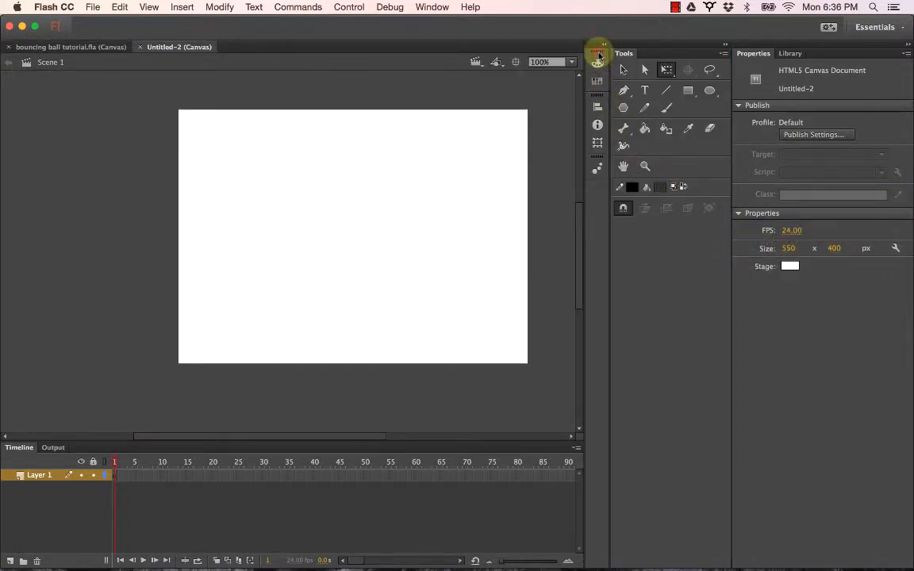
{"action": "left_click_drag", "start_coordinate": [599, 56], "coordinate": [740, 297]}
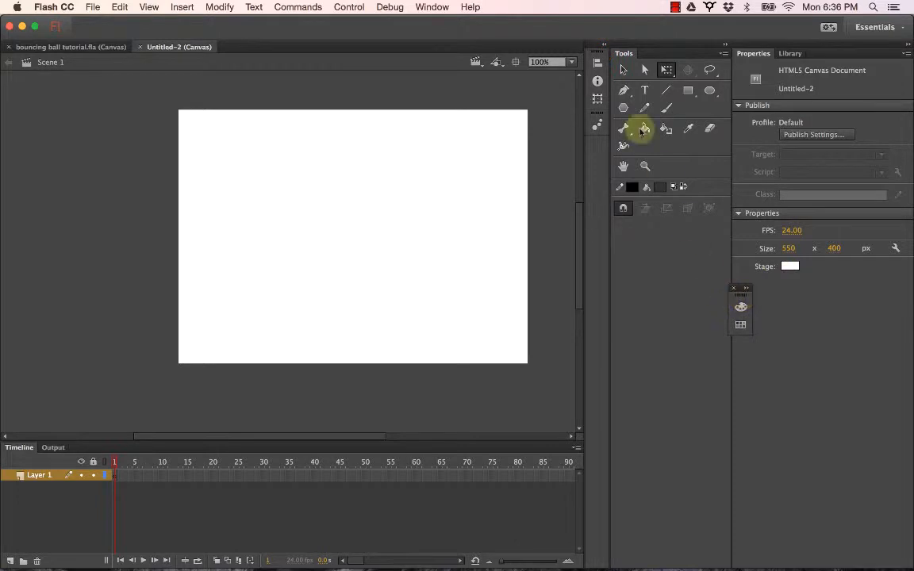
{"action": "left_click", "coordinate": [734, 287]}
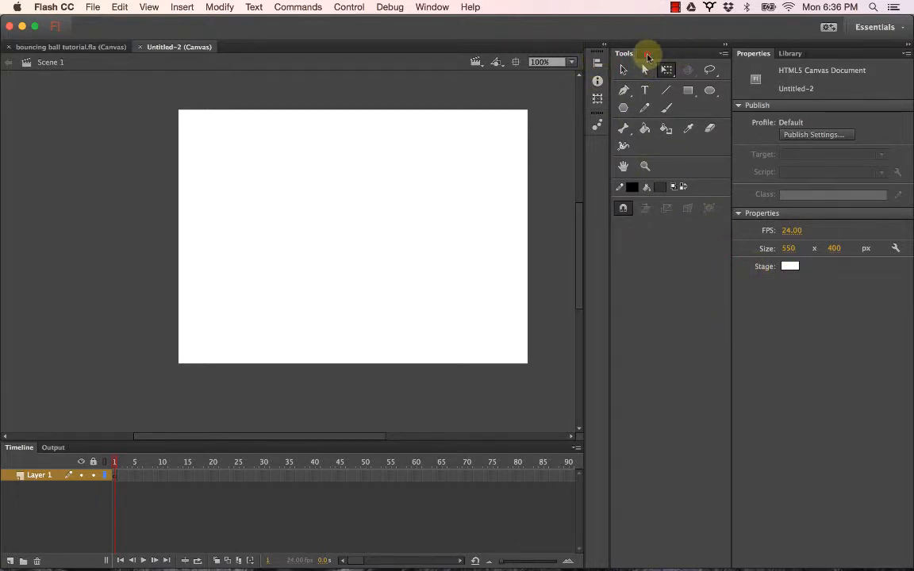
Dock the Tools panel back above the document and shrink it to a single row of tools
{"action": "left_click_drag", "start_coordinate": [648, 56], "coordinate": [506, 43]}
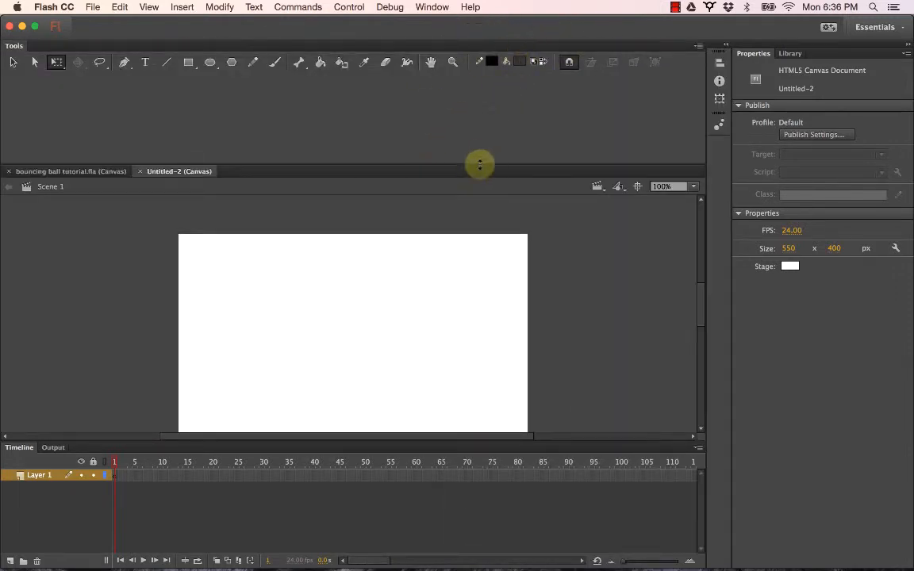
{"action": "left_click_drag", "start_coordinate": [480, 165], "coordinate": [467, 82]}
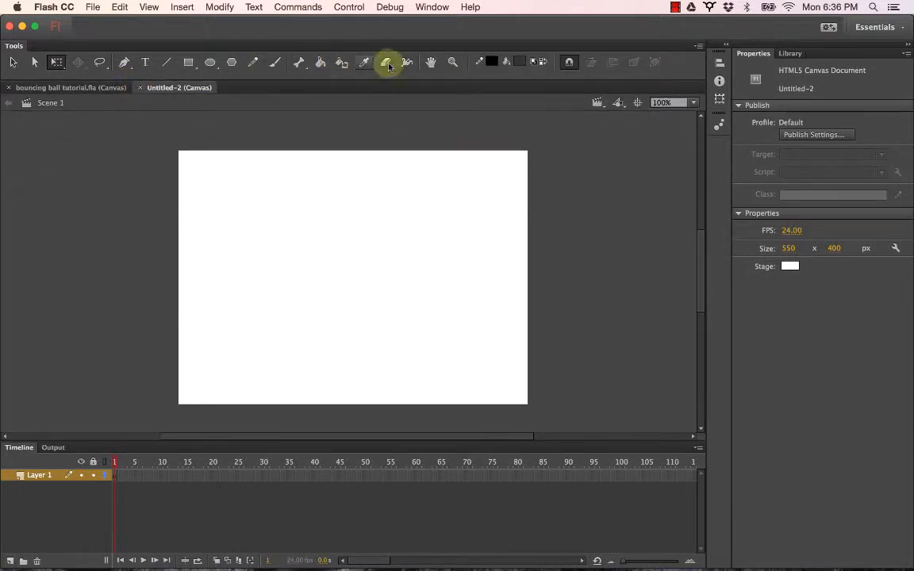
Select the Brush tool and set its fill color to black after trying white
{"action": "left_click", "coordinate": [273, 67]}
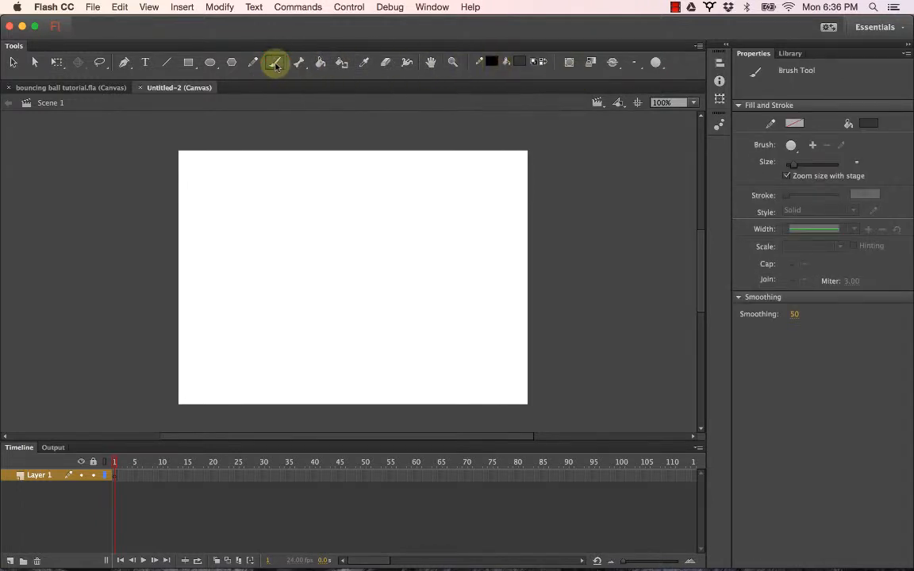
{"action": "left_click", "coordinate": [519, 61]}
{"action": "left_click", "coordinate": [554, 148]}
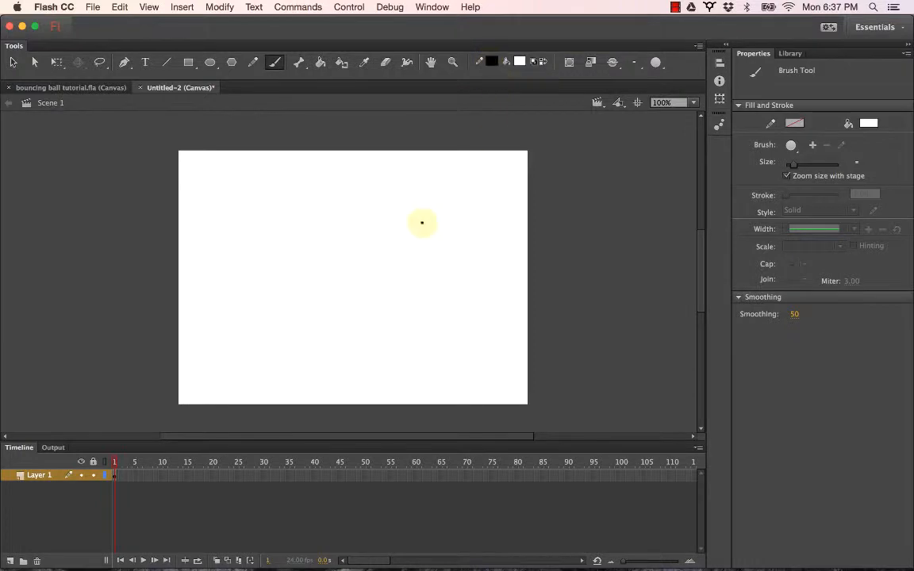
{"action": "key", "text": "super+z"}
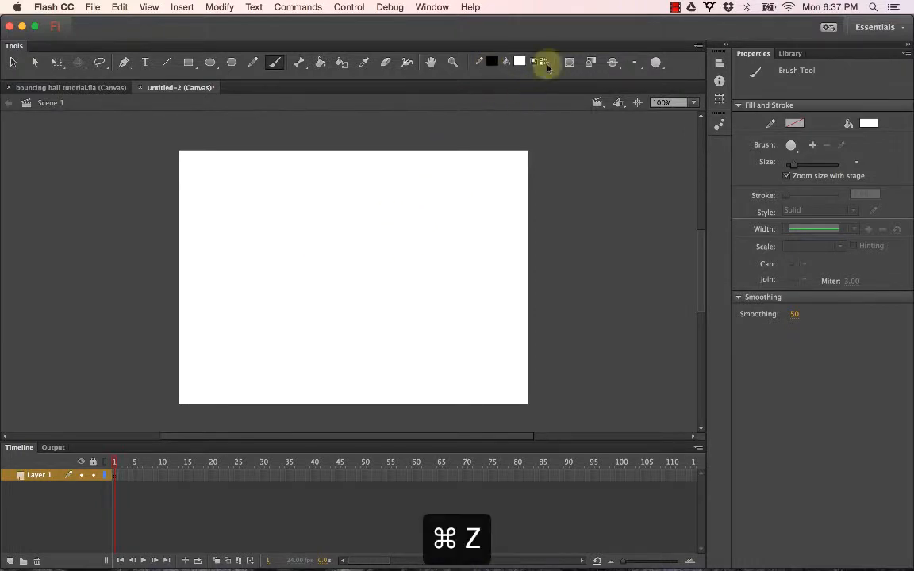
{"action": "left_click", "coordinate": [520, 62]}
{"action": "left_click", "coordinate": [547, 106]}
Paint a large looping test stroke on the stage and undo it
{"action": "mouse_move", "coordinate": [353, 263]}
{"action": "left_mouse_down"}
{"action": "mouse_move", "coordinate": [327, 312]}
{"action": "mouse_move", "coordinate": [380, 229]}
{"action": "mouse_move", "coordinate": [296, 273]}
{"action": "mouse_move", "coordinate": [383, 299]}
{"action": "left_mouse_up"}
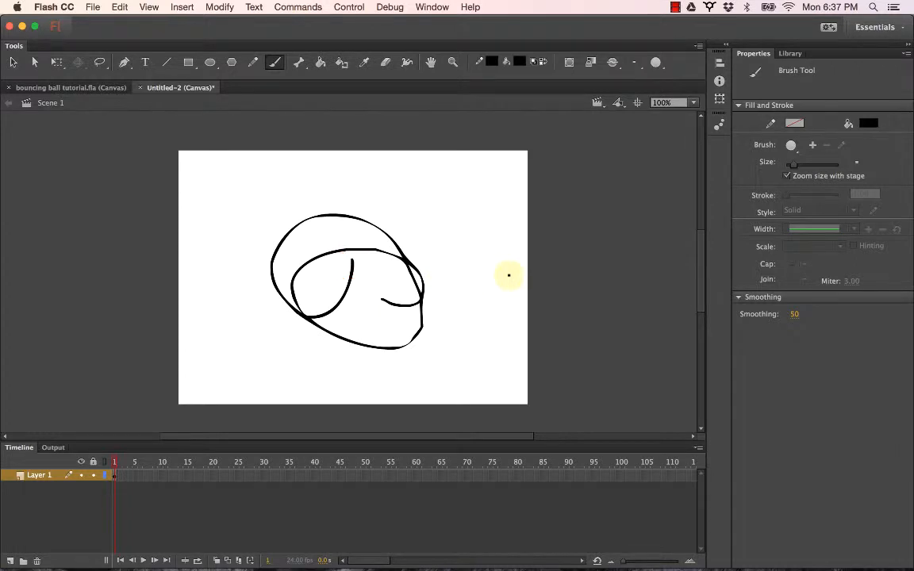
{"action": "key", "text": "super+z"}
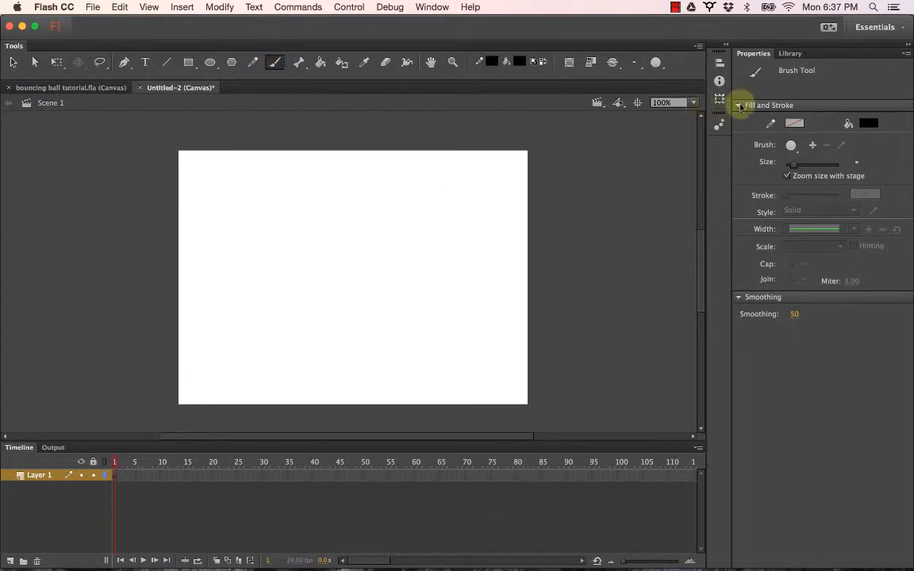
Choose the round brush shape and add a custom brush with a round nib and 100% flatness
{"action": "left_click", "coordinate": [792, 147]}
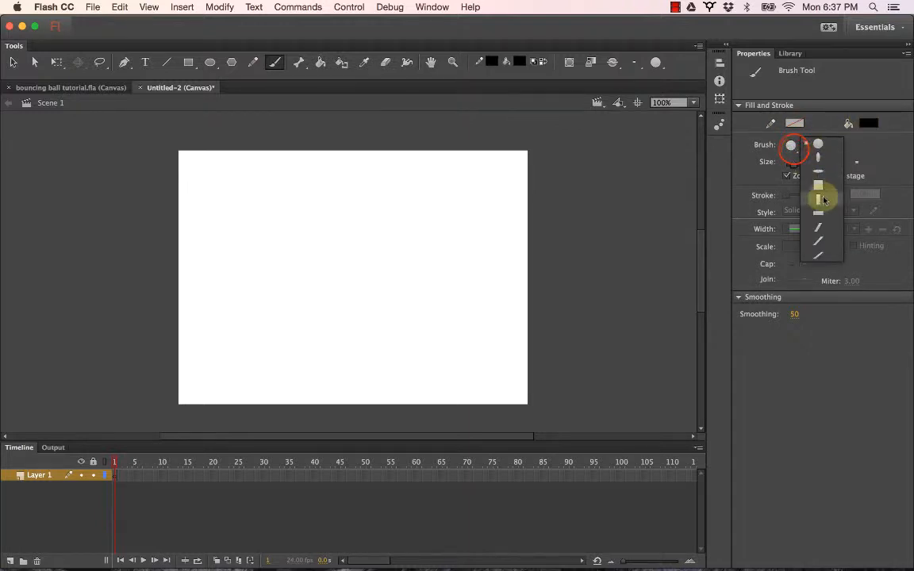
{"action": "left_click", "coordinate": [816, 145]}
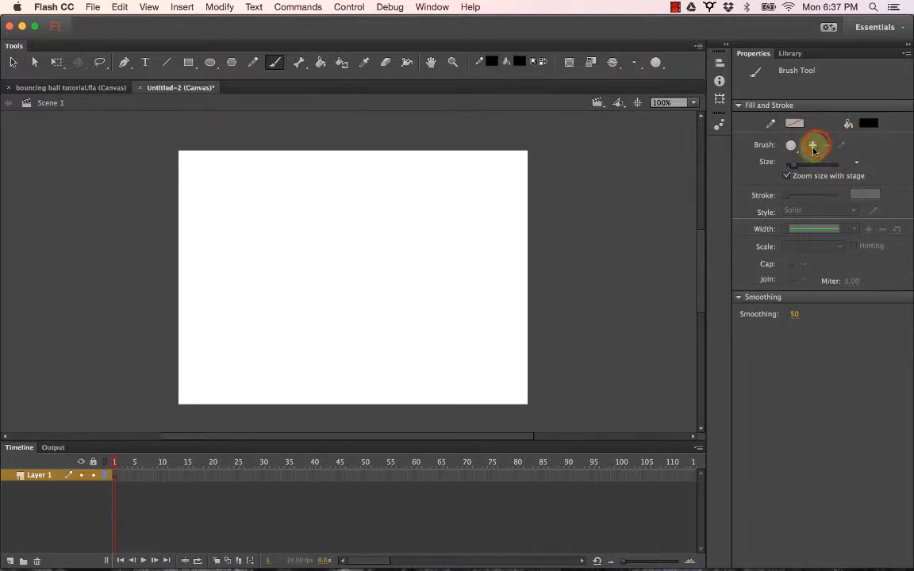
{"action": "left_click", "coordinate": [812, 146]}
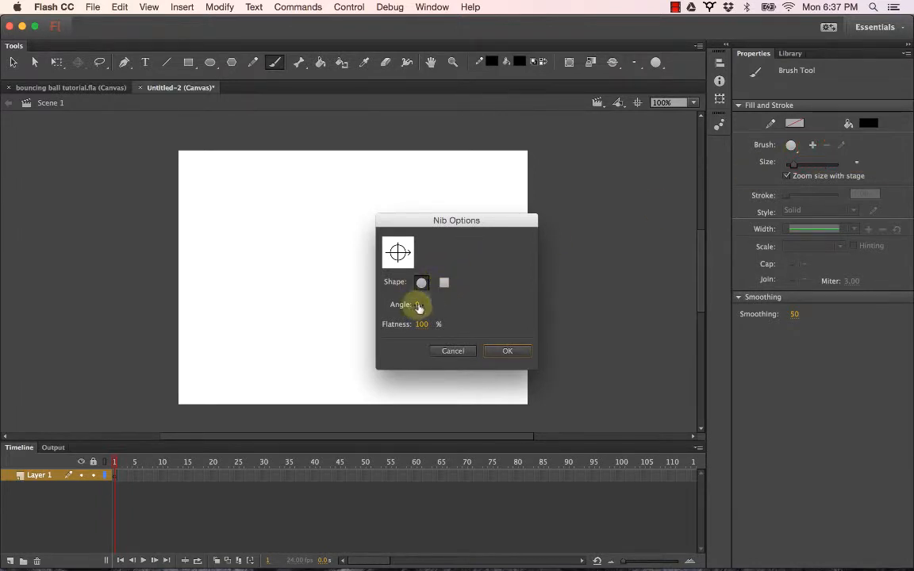
{"action": "left_click", "coordinate": [507, 352]}
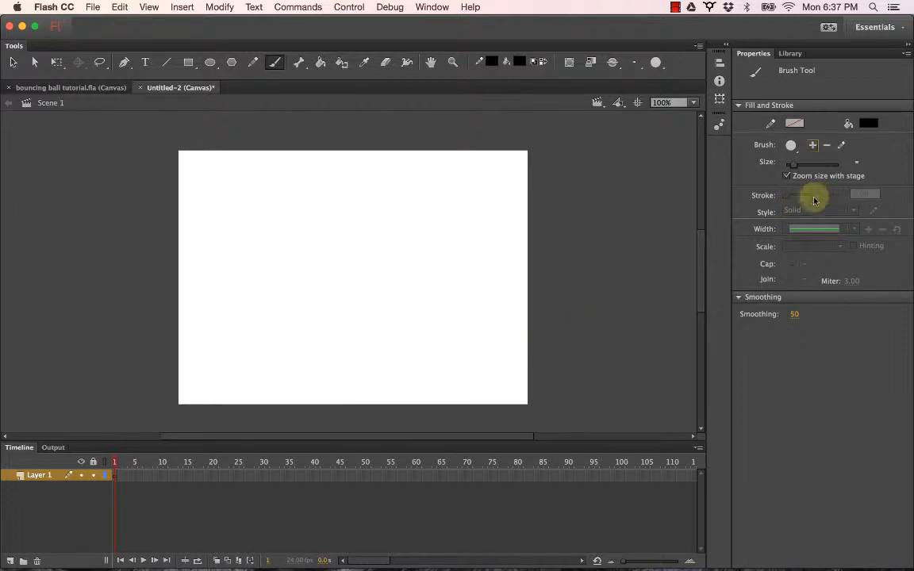
{"action": "left_click", "coordinate": [812, 230]}
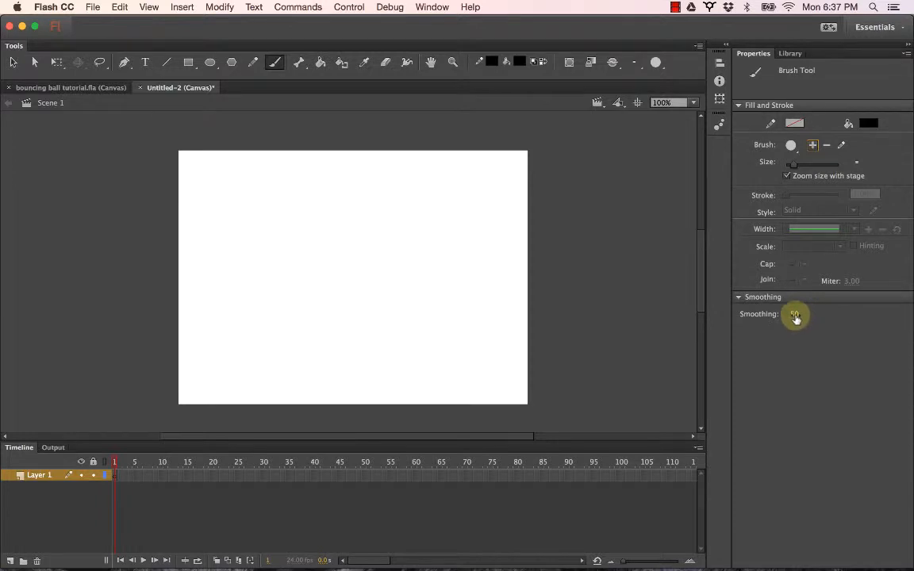
Set the brush smoothing to 0, try it with a looping stroke and undo that stroke
{"action": "left_click_drag", "start_coordinate": [794, 315], "coordinate": [414, 297]}
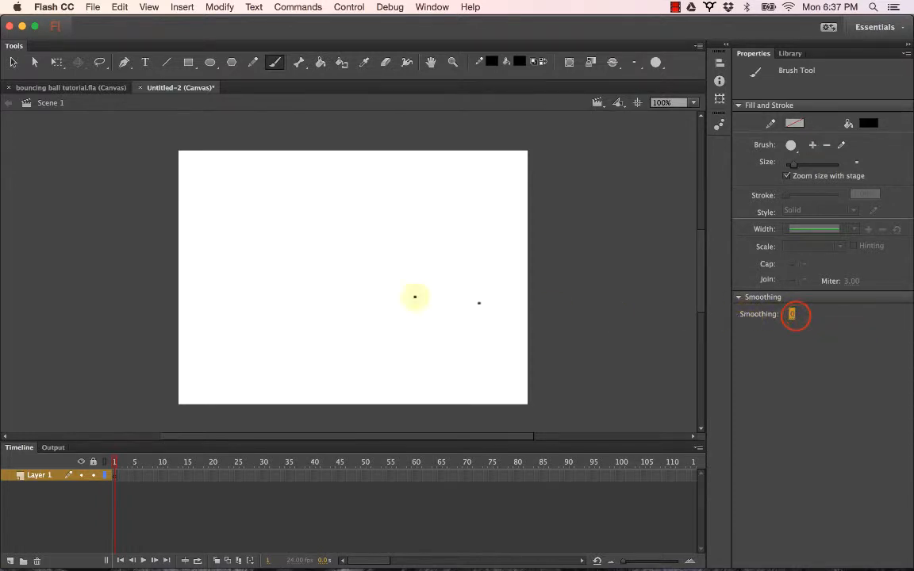
{"action": "mouse_move", "coordinate": [339, 314]}
{"action": "left_mouse_down"}
{"action": "mouse_move", "coordinate": [343, 229]}
{"action": "mouse_move", "coordinate": [264, 344]}
{"action": "mouse_move", "coordinate": [447, 269]}
{"action": "mouse_move", "coordinate": [454, 301]}
{"action": "left_mouse_up"}
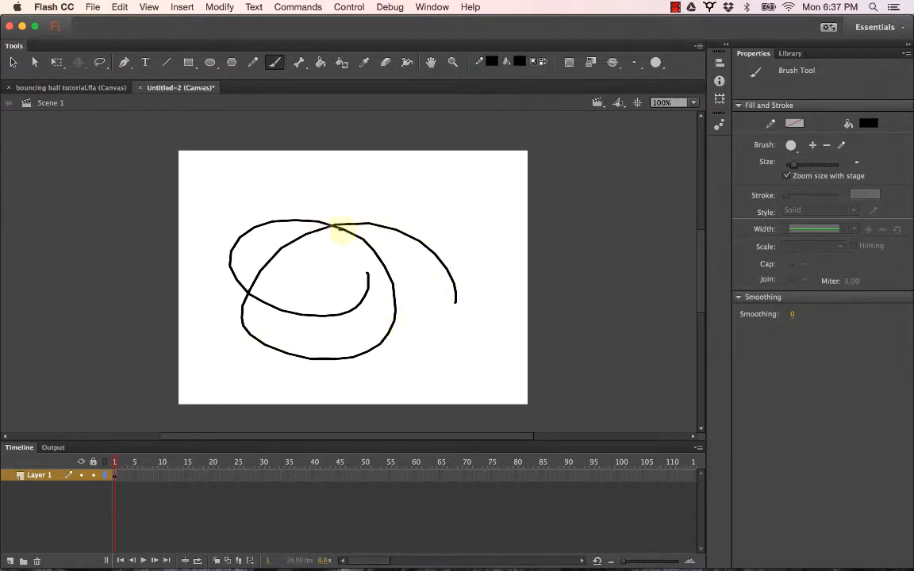
{"action": "key", "text": "super+z"}
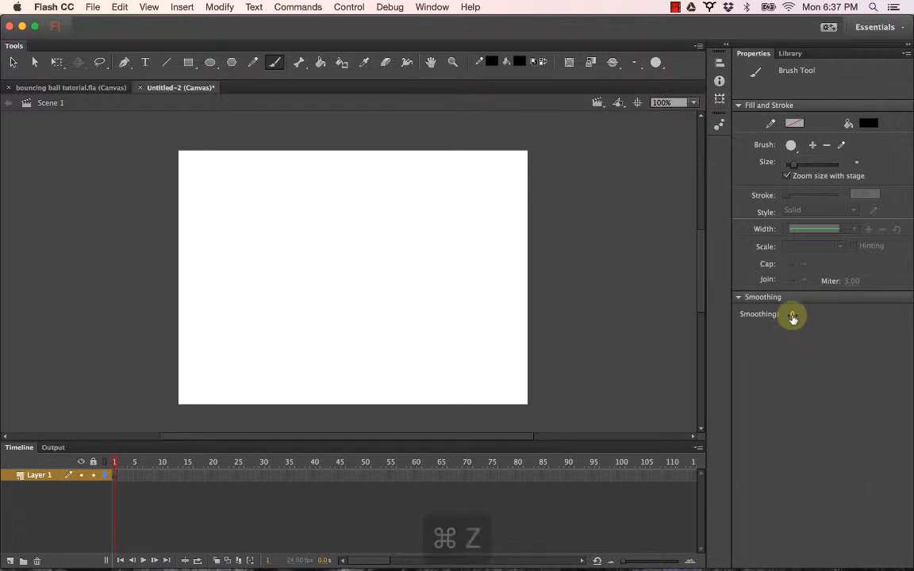
Set the brush smoothing to 100 and paint a spiral test stroke on the stage
{"action": "left_click_drag", "start_coordinate": [792, 317], "coordinate": [912, 314]}
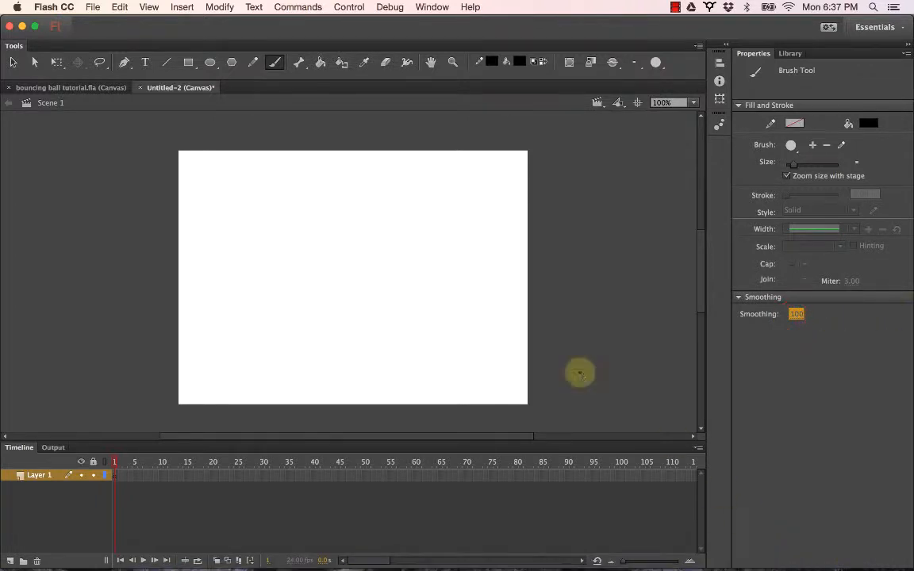
{"action": "mouse_move", "coordinate": [401, 274]}
{"action": "left_mouse_down"}
{"action": "mouse_move", "coordinate": [323, 287]}
{"action": "mouse_move", "coordinate": [415, 350]}
{"action": "mouse_move", "coordinate": [468, 257]}
{"action": "mouse_move", "coordinate": [391, 372]}
{"action": "left_mouse_up"}
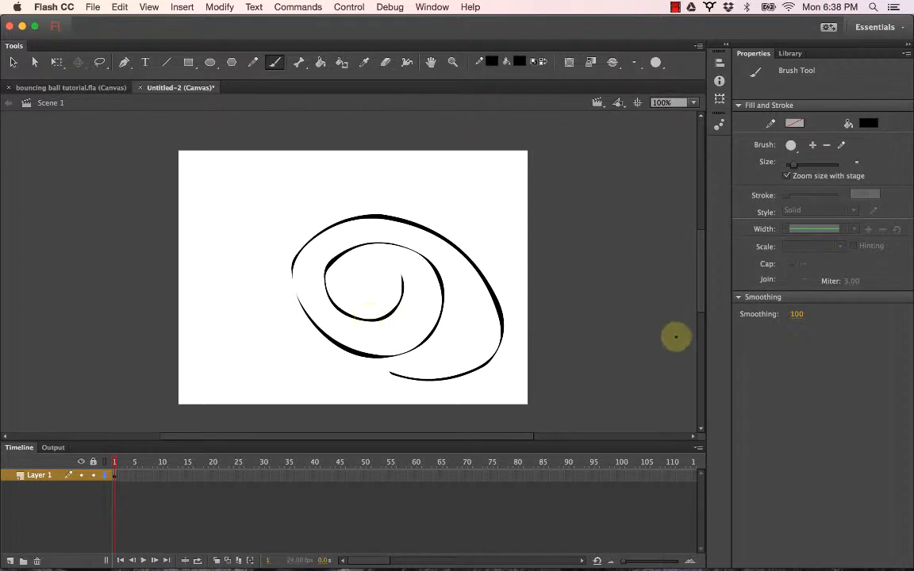
Undo the spiral and paint a new looping test stroke with the brush smoothing set to 50
{"action": "left_click_drag", "start_coordinate": [800, 316], "coordinate": [778, 317]}
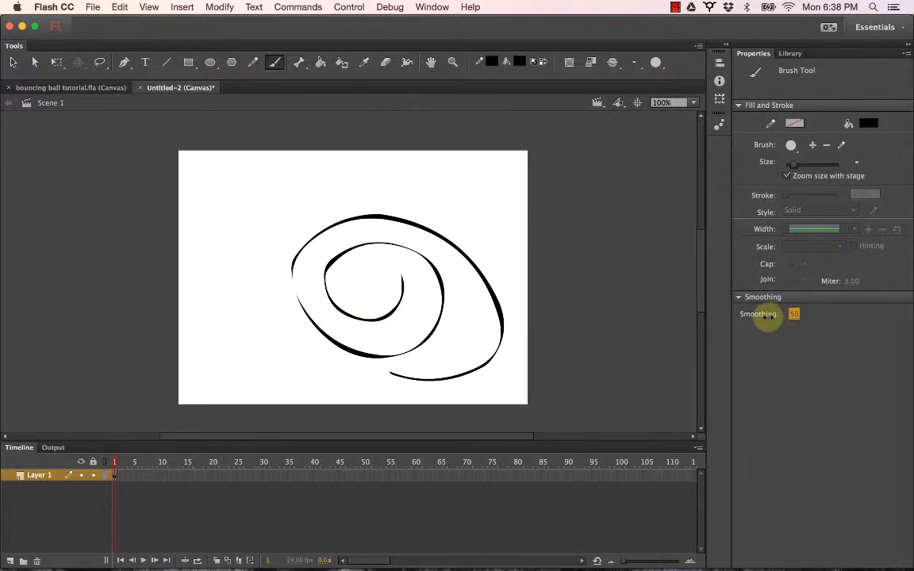
{"action": "key", "text": "super+z"}
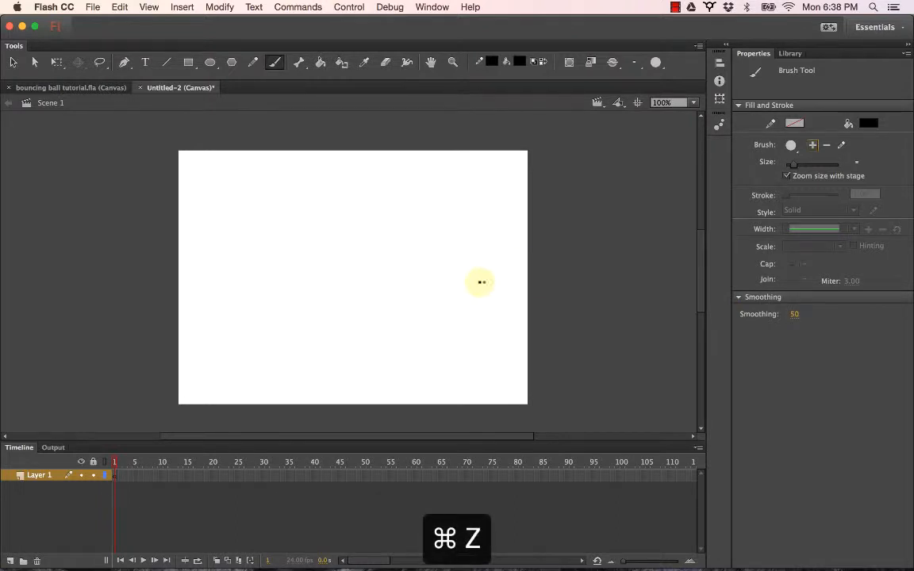
{"action": "mouse_move", "coordinate": [357, 253]}
{"action": "left_mouse_down"}
{"action": "mouse_move", "coordinate": [362, 327]}
{"action": "mouse_move", "coordinate": [374, 229]}
{"action": "mouse_move", "coordinate": [421, 270]}
{"action": "left_mouse_up"}
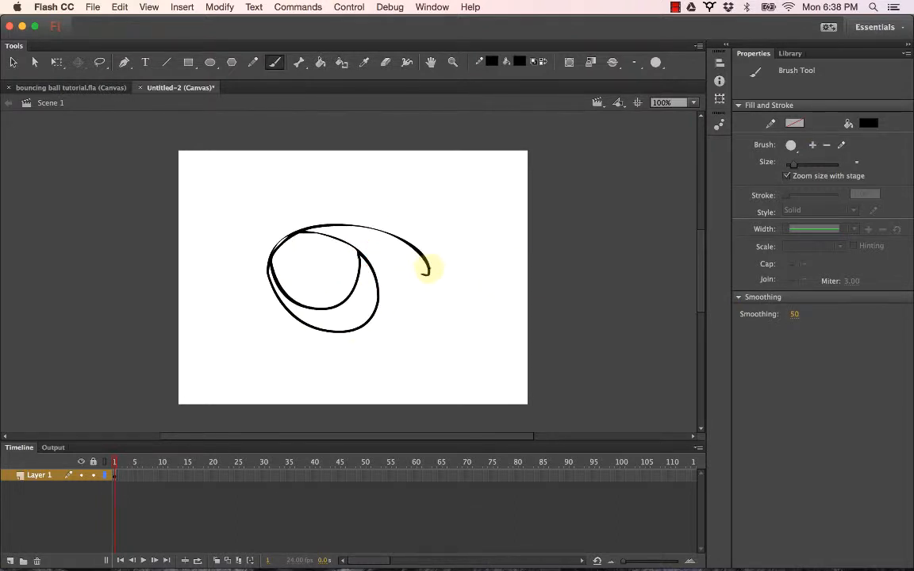
Undo the looping test stroke and look through the Brush tool's paint modes without changing the current one
{"action": "key", "text": "super+z"}
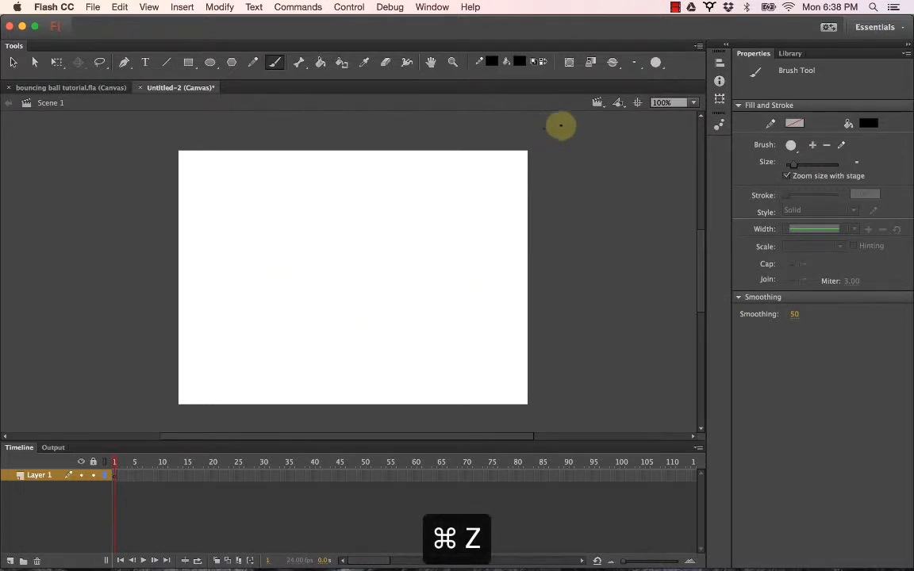
{"action": "left_click", "coordinate": [610, 63]}
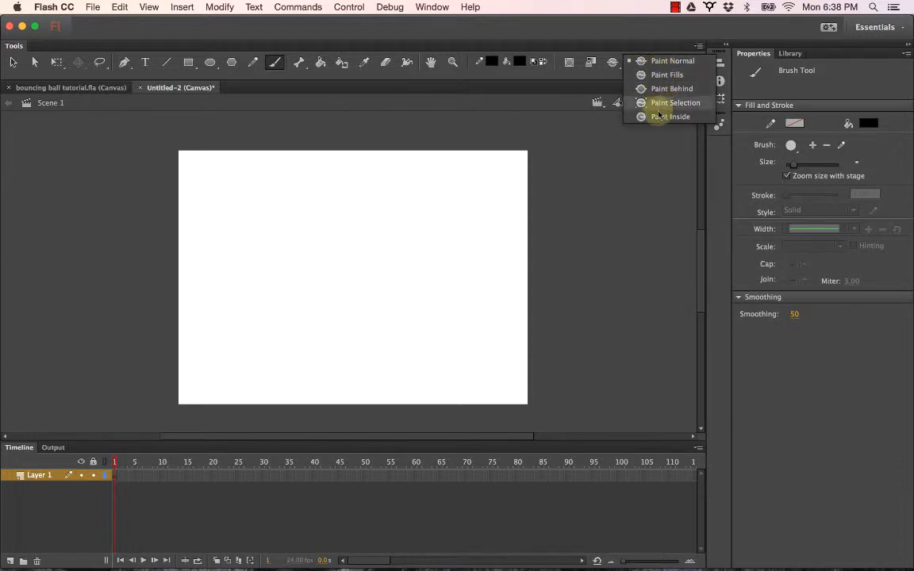
{"action": "left_click", "coordinate": [612, 65]}
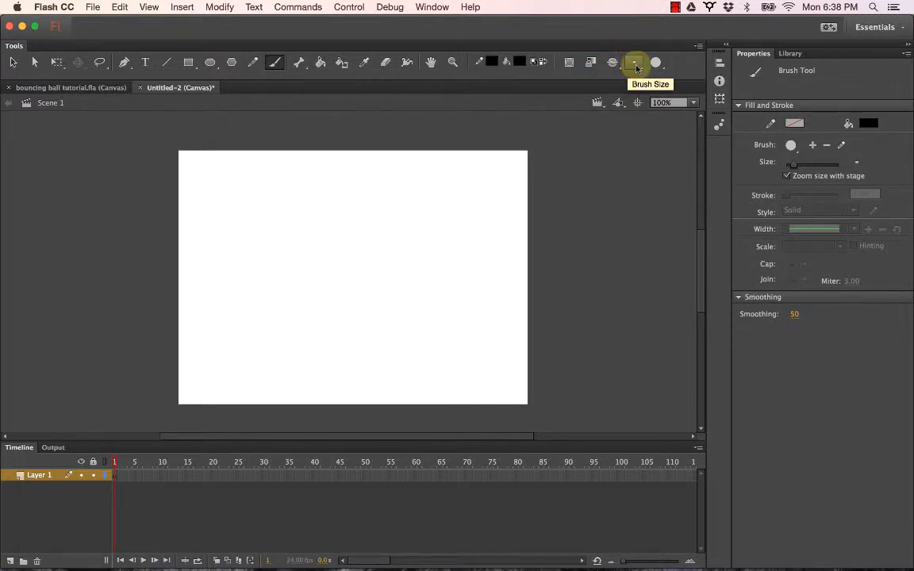
Try the largest brush size with a looping stroke on the stage and undo that stroke
{"action": "left_click", "coordinate": [635, 65]}
{"action": "left_click", "coordinate": [664, 158]}
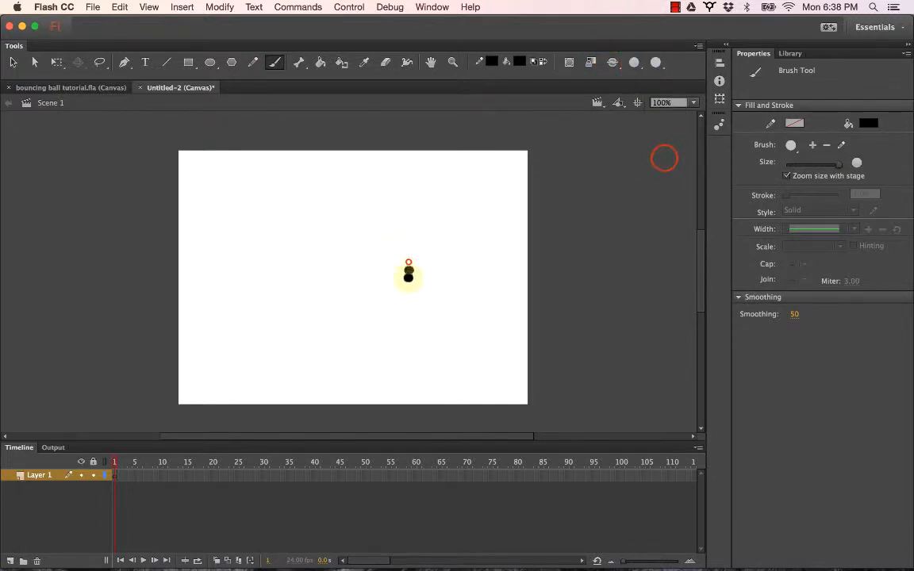
{"action": "mouse_move", "coordinate": [408, 275]}
{"action": "left_mouse_down"}
{"action": "mouse_move", "coordinate": [373, 340]}
{"action": "mouse_move", "coordinate": [326, 317]}
{"action": "left_mouse_up"}
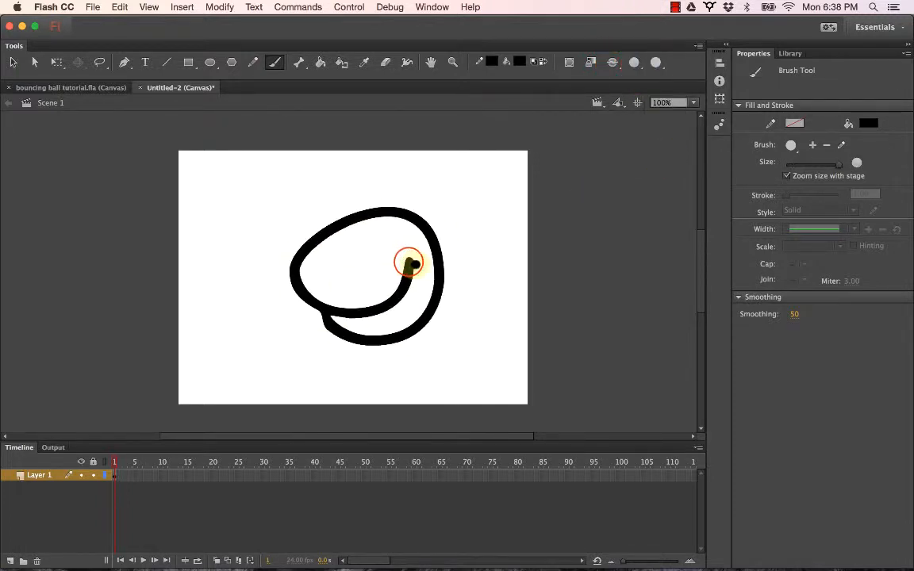
{"action": "key", "text": "super+z"}
Set the brush to the second-smallest size, try it with a looping stroke and undo that stroke
{"action": "left_click", "coordinate": [635, 62]}
{"action": "left_click", "coordinate": [655, 75]}
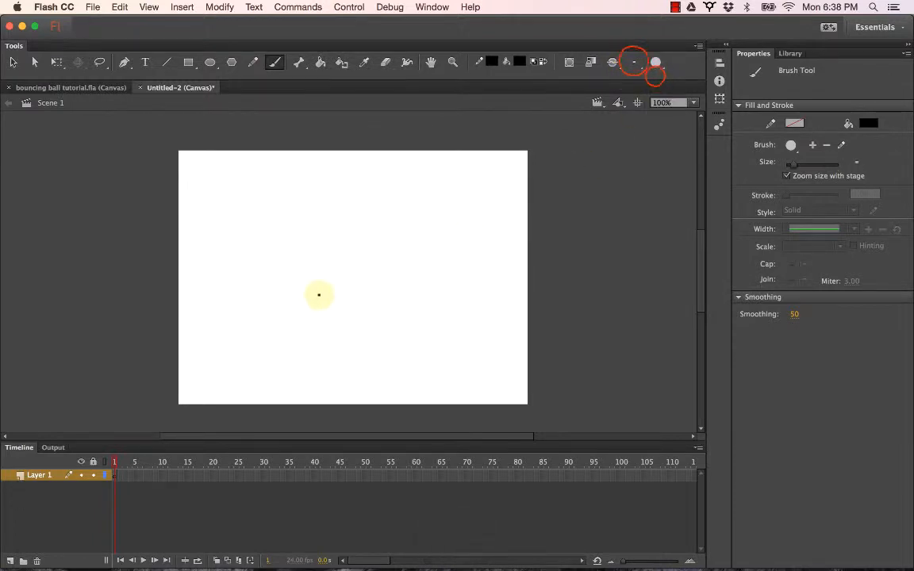
{"action": "mouse_move", "coordinate": [390, 270]}
{"action": "left_mouse_down"}
{"action": "mouse_move", "coordinate": [396, 242]}
{"action": "mouse_move", "coordinate": [304, 321]}
{"action": "mouse_move", "coordinate": [320, 251]}
{"action": "left_mouse_up"}
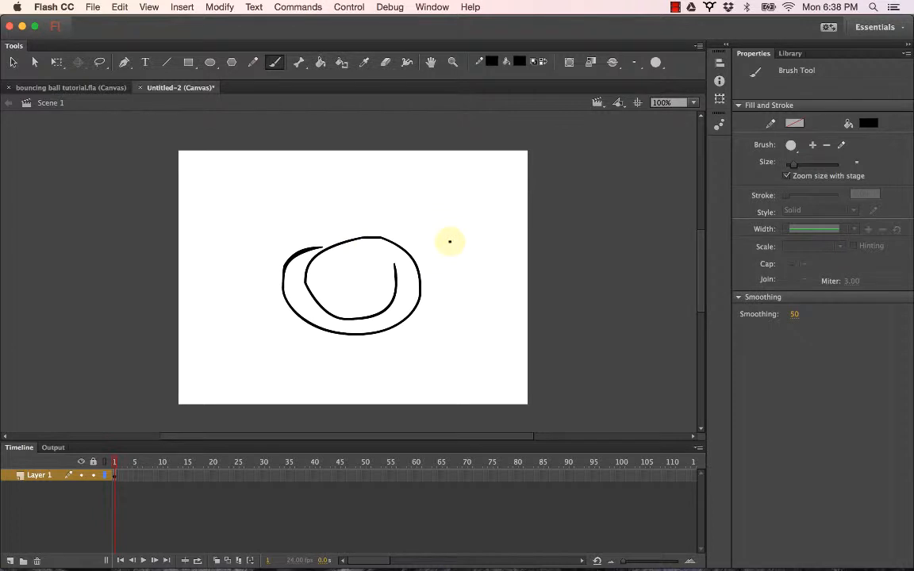
{"action": "key", "text": "super+z"}
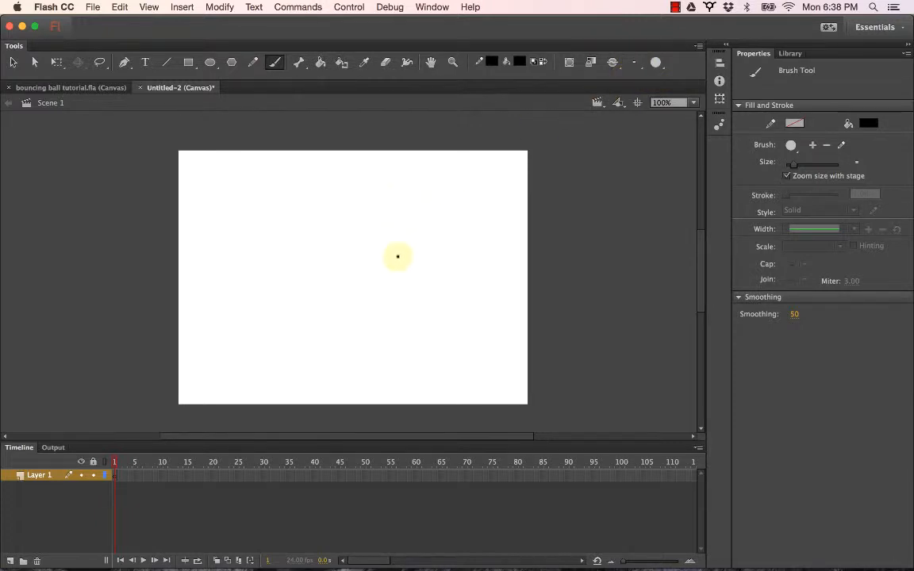
Paint a looping brush test stroke with the stage magnified to 400%, keeping the small brush size
{"action": "key", "text": "z"}
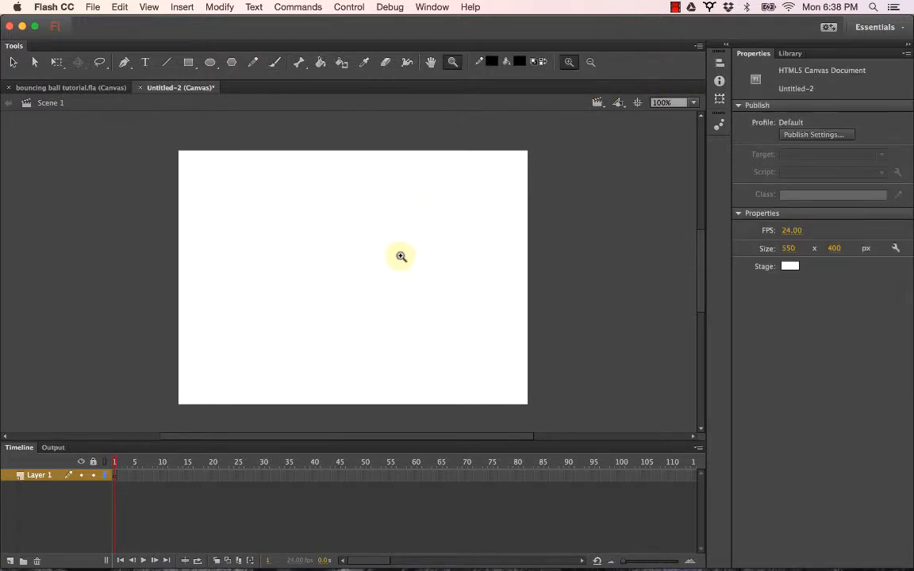
{"action": "left_click", "coordinate": [393, 255]}
{"action": "left_click", "coordinate": [393, 255]}
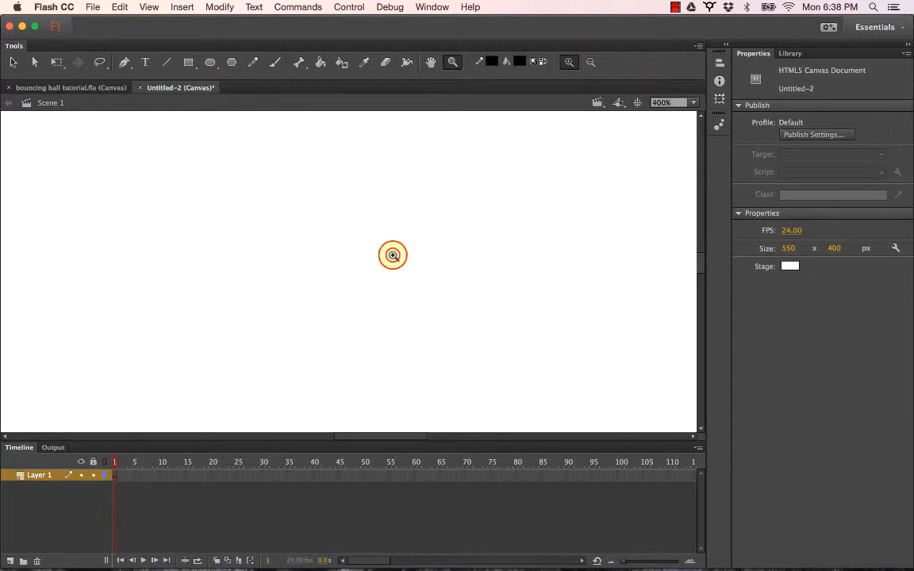
{"action": "key", "text": "b"}
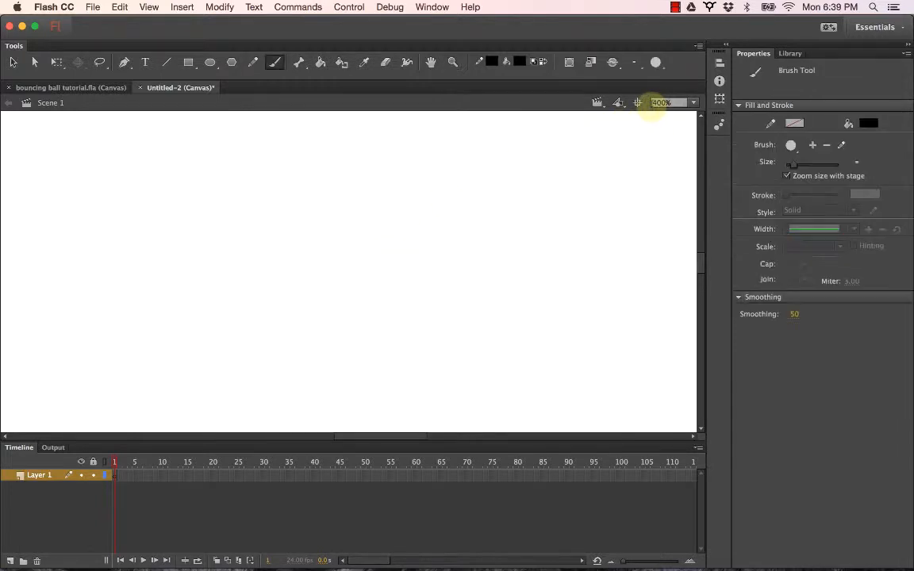
{"action": "left_click", "coordinate": [634, 63]}
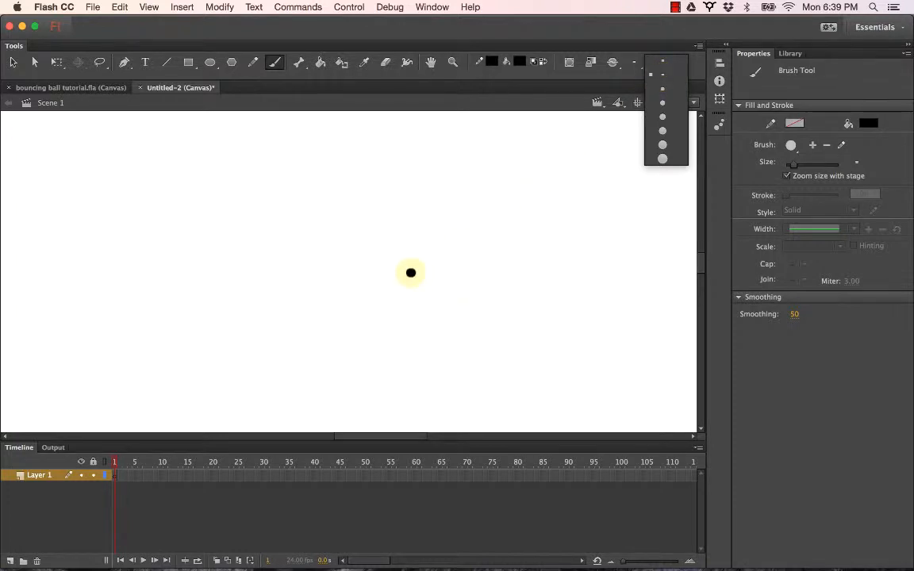
{"action": "left_click_drag", "start_coordinate": [386, 300], "coordinate": [426, 357]}
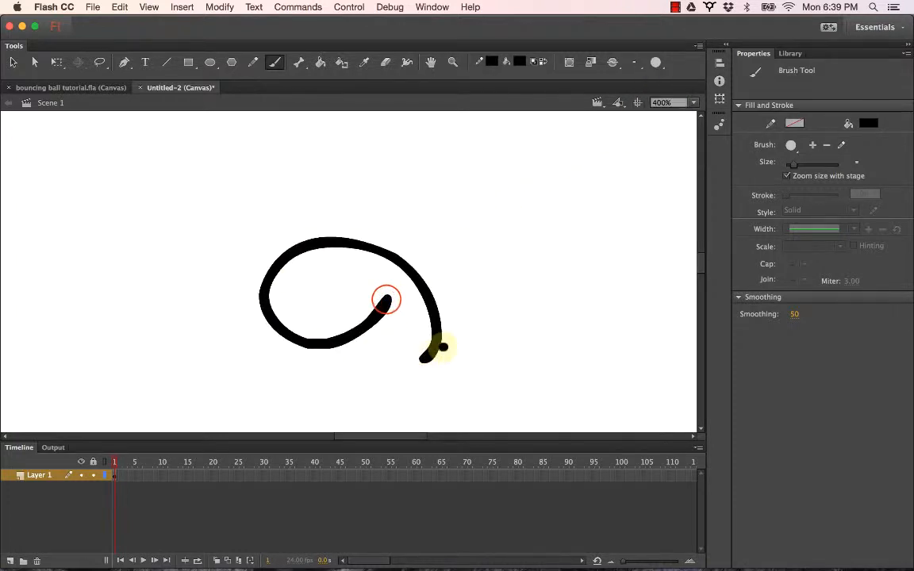
Paint a second looping test stroke above the first with the stage at 200% magnification
{"action": "right_click", "coordinate": [466, 245]}
{"action": "key", "text": "Escape"}
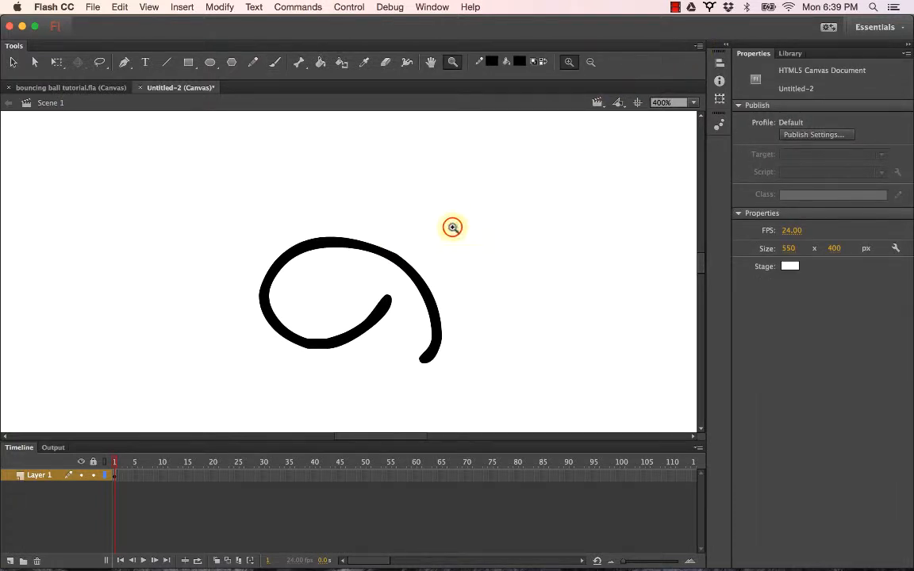
{"action": "left_click", "coordinate": [453, 228], "text": "alt"}
{"action": "key", "text": "b"}
{"action": "mouse_move", "coordinate": [382, 241]}
{"action": "left_mouse_down"}
{"action": "mouse_move", "coordinate": [308, 229]}
{"action": "mouse_move", "coordinate": [400, 263]}
{"action": "left_mouse_up"}
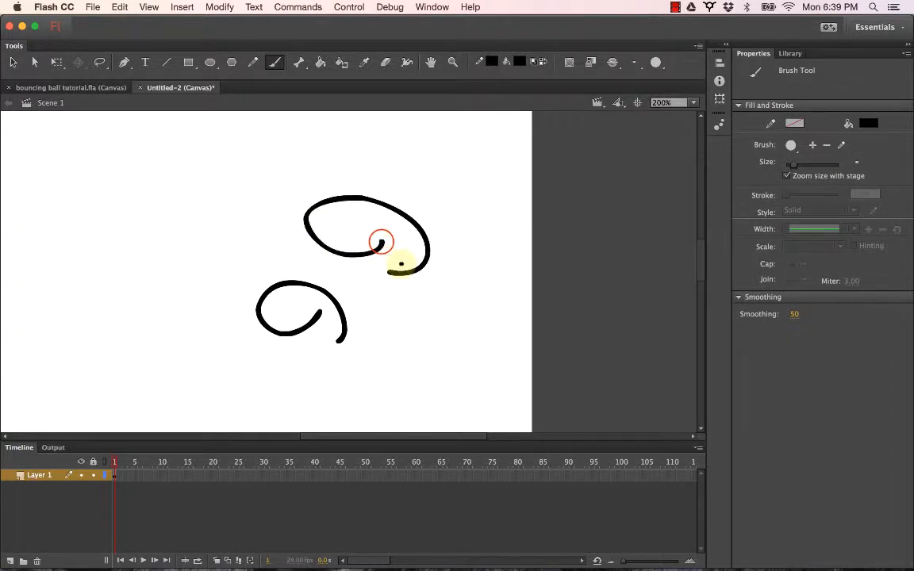
Paint a third looping test stroke below the other two with the stage at 100% magnification
{"action": "key", "text": "z"}
{"action": "left_click", "coordinate": [379, 322], "text": "alt"}
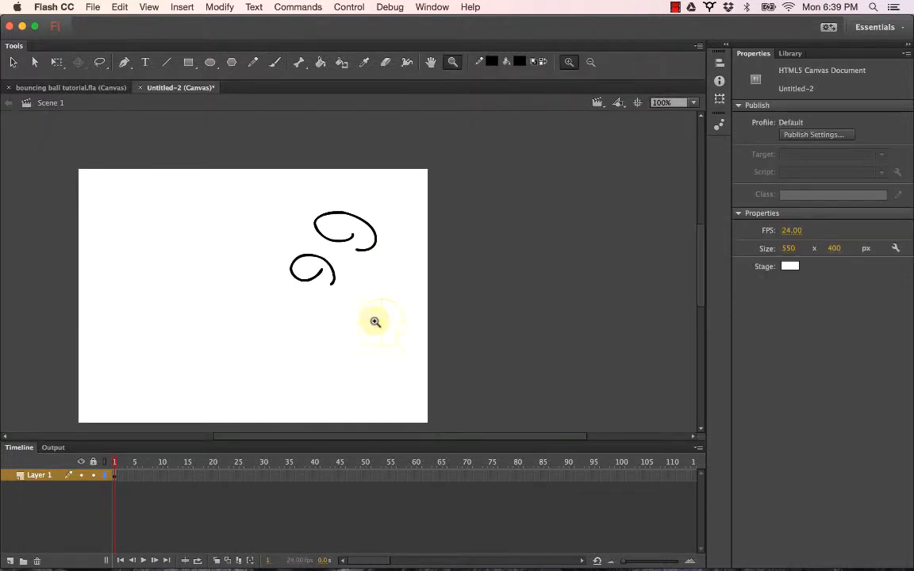
{"action": "key", "text": "b"}
{"action": "mouse_move", "coordinate": [320, 302]}
{"action": "left_mouse_down"}
{"action": "mouse_move", "coordinate": [343, 308]}
{"action": "mouse_move", "coordinate": [345, 339]}
{"action": "left_mouse_up"}
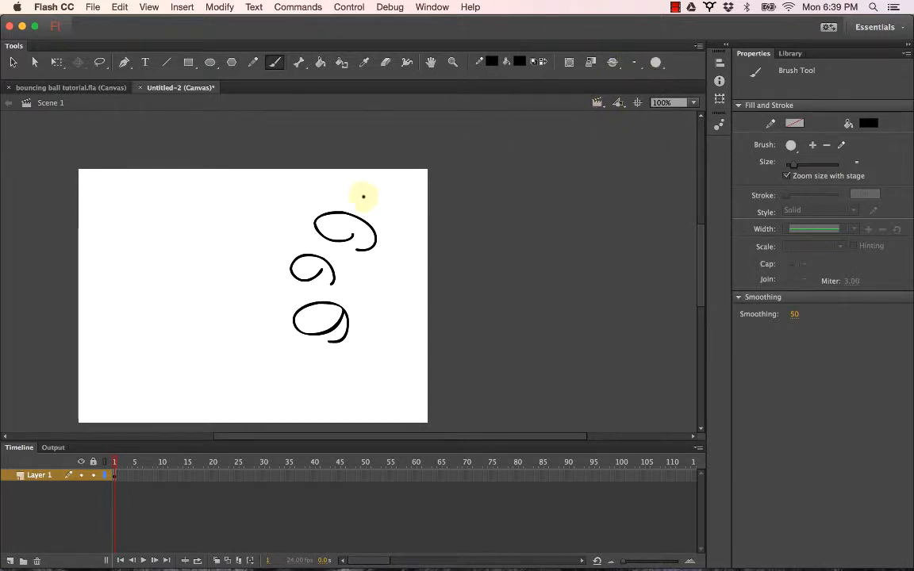
Undo all three looping test strokes so the stage is empty
{"action": "key", "text": "super+z"}
{"action": "key", "text": "super+z"}
{"action": "key", "text": "super+z"}
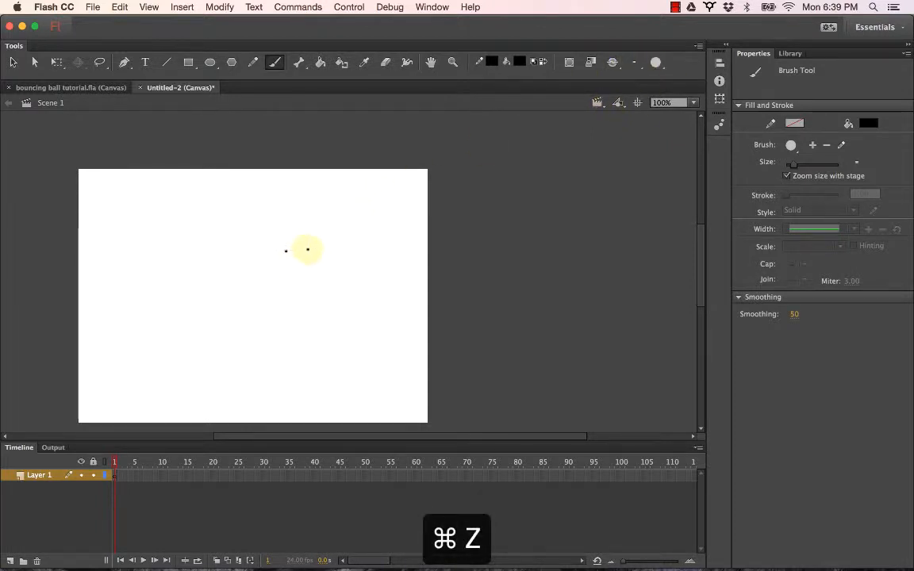
Paint a rough circle in the upper middle of the stage, undo it and paint a closed circle there instead
{"action": "mouse_move", "coordinate": [255, 260]}
{"action": "left_mouse_down"}
{"action": "mouse_move", "coordinate": [418, 224]}
{"action": "mouse_move", "coordinate": [400, 233]}
{"action": "left_mouse_up"}
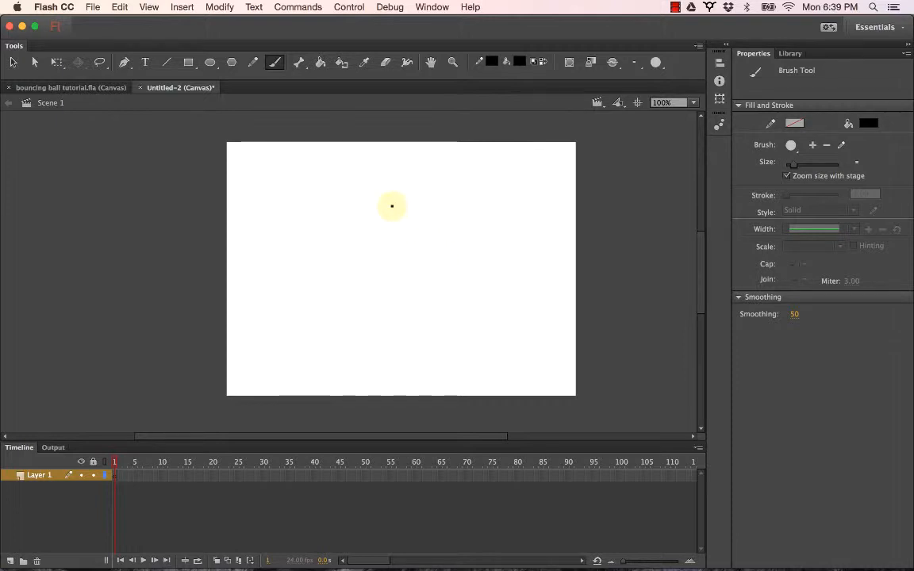
{"action": "mouse_move", "coordinate": [426, 207]}
{"action": "left_mouse_down"}
{"action": "mouse_move", "coordinate": [379, 199]}
{"action": "mouse_move", "coordinate": [410, 192]}
{"action": "mouse_move", "coordinate": [427, 214]}
{"action": "left_mouse_up"}
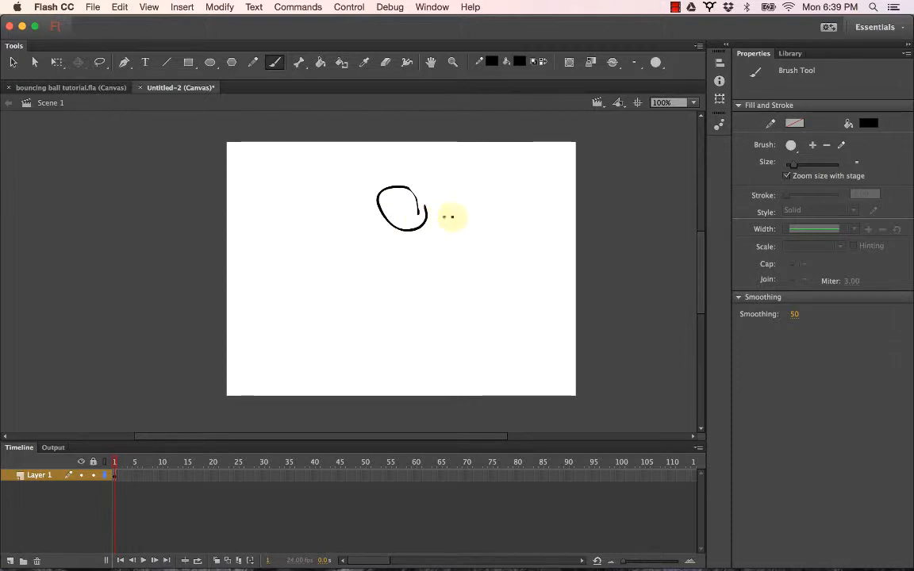
{"action": "key", "text": "super+z"}
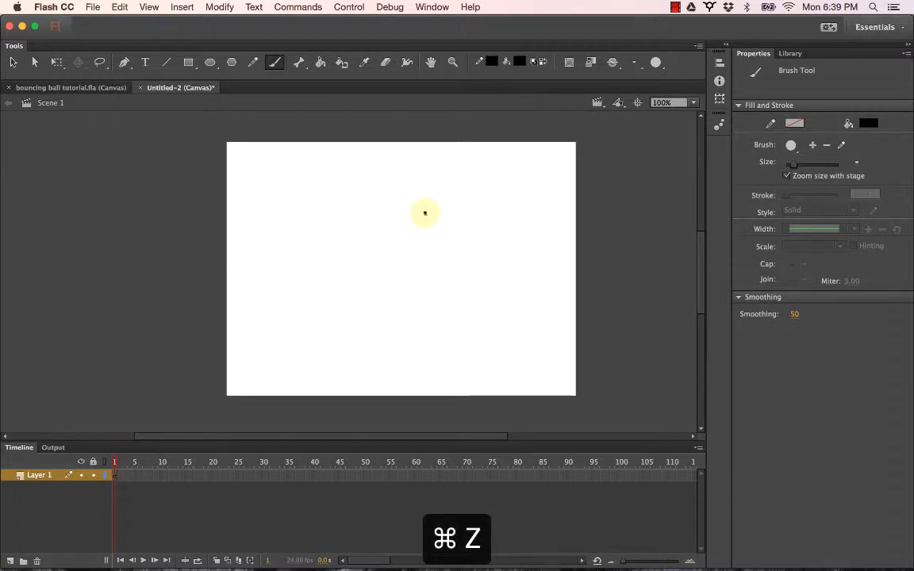
{"action": "mouse_move", "coordinate": [425, 213]}
{"action": "left_mouse_down"}
{"action": "mouse_move", "coordinate": [409, 228]}
{"action": "mouse_move", "coordinate": [418, 192]}
{"action": "mouse_move", "coordinate": [428, 213]}
{"action": "left_mouse_up"}
{"action": "left_click", "coordinate": [446, 200]}
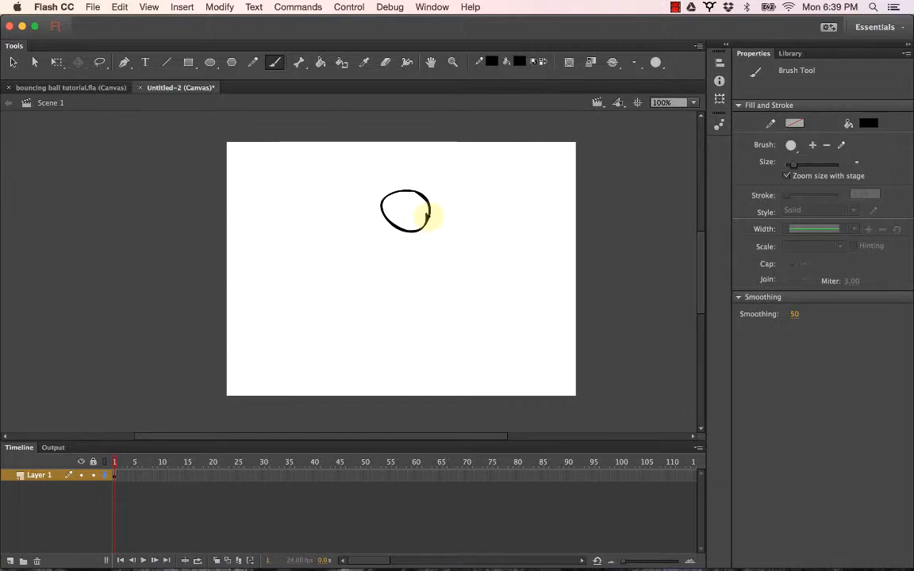
Fill the inside of the closed circle with black using the Paint Bucket tool
{"action": "key", "text": "z"}
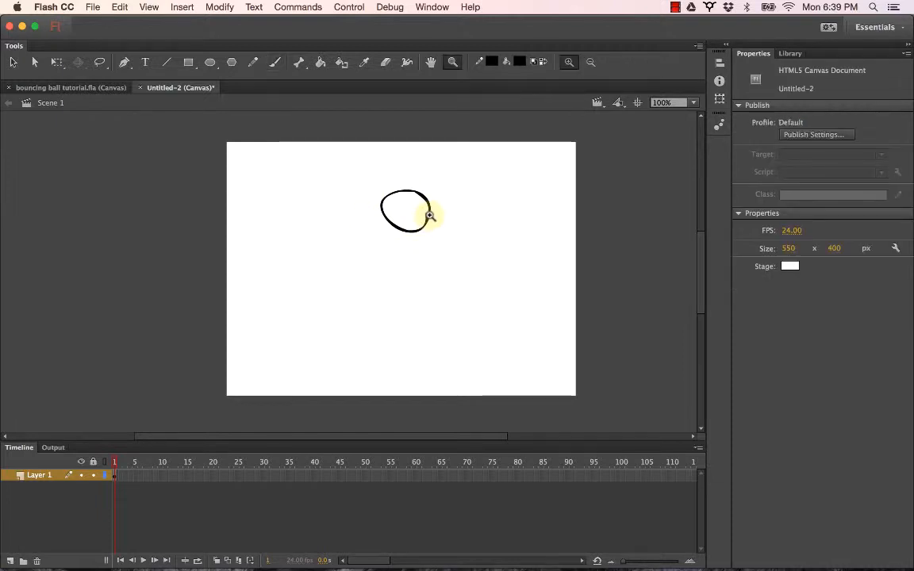
{"action": "left_click", "coordinate": [426, 215]}
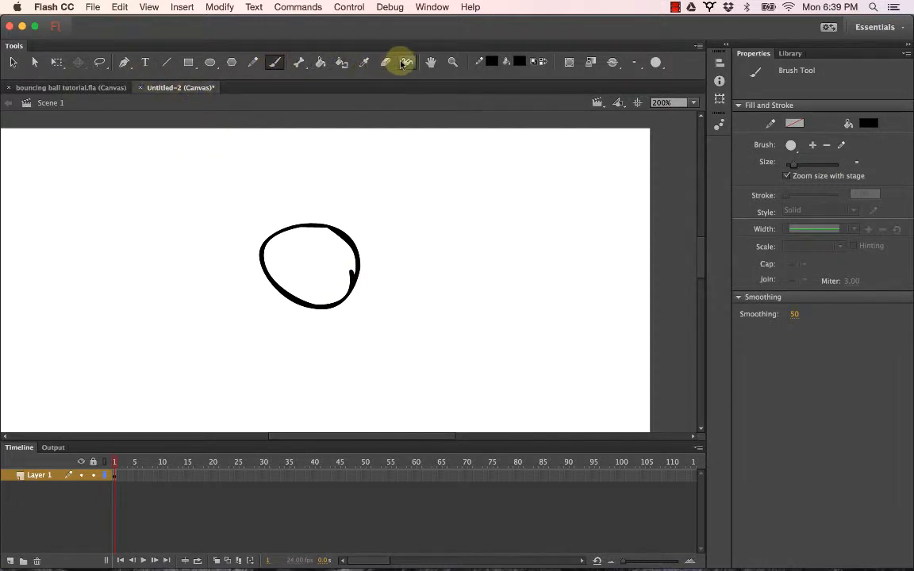
{"action": "left_click", "coordinate": [320, 63]}
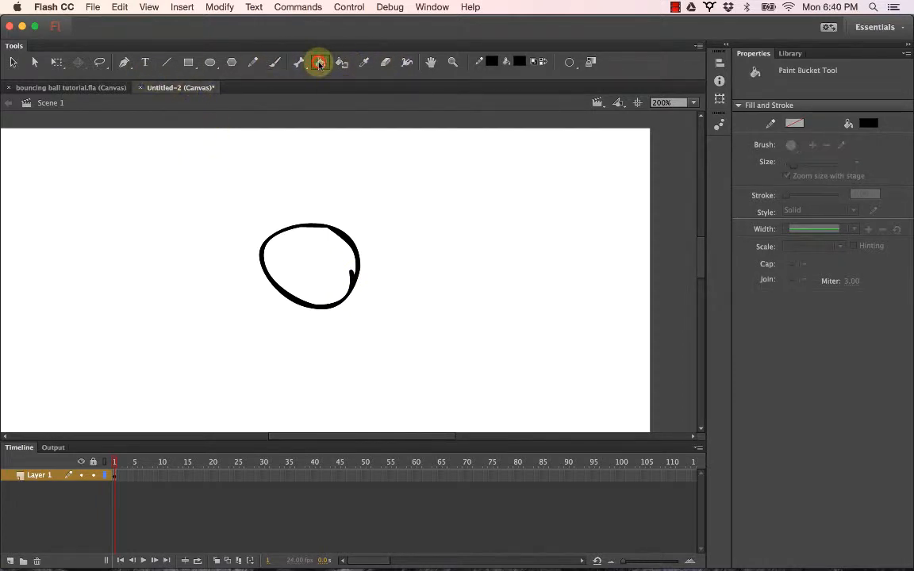
{"action": "left_click", "coordinate": [321, 264]}
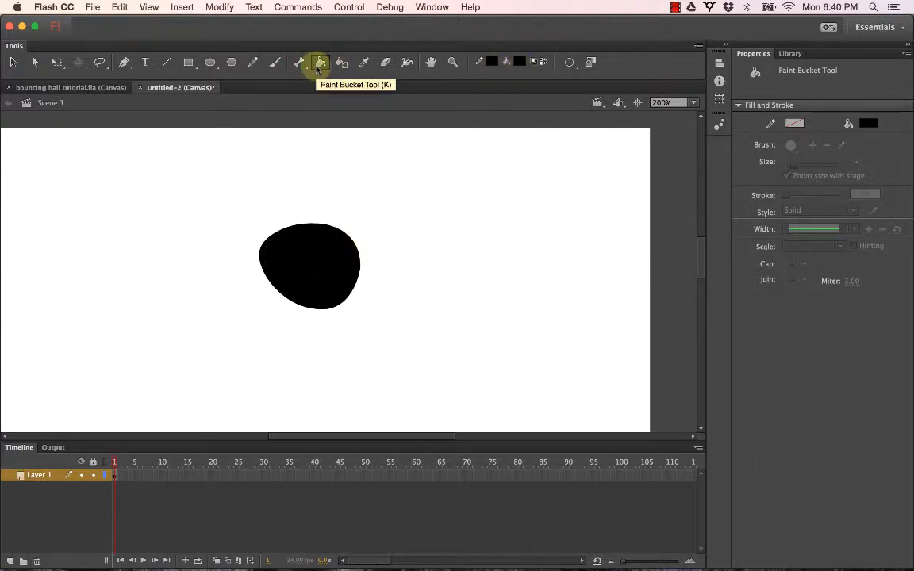
Paint a second circle with a small gap beside the filled one and fill it black with the Paint Bucket set to Close Medium Gaps
{"action": "key", "text": "b"}
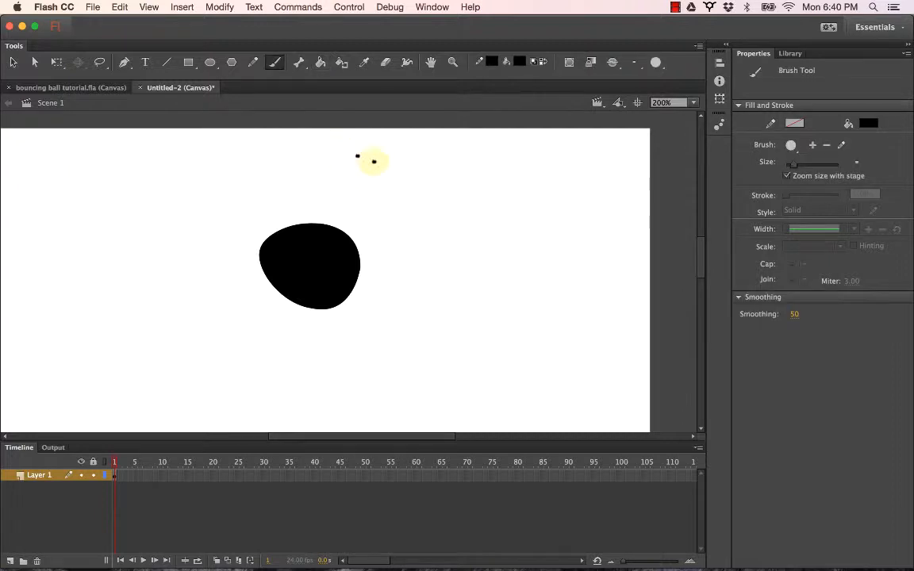
{"action": "mouse_move", "coordinate": [521, 270]}
{"action": "left_mouse_down"}
{"action": "mouse_move", "coordinate": [504, 206]}
{"action": "mouse_move", "coordinate": [522, 264]}
{"action": "mouse_move", "coordinate": [531, 253]}
{"action": "left_mouse_up"}
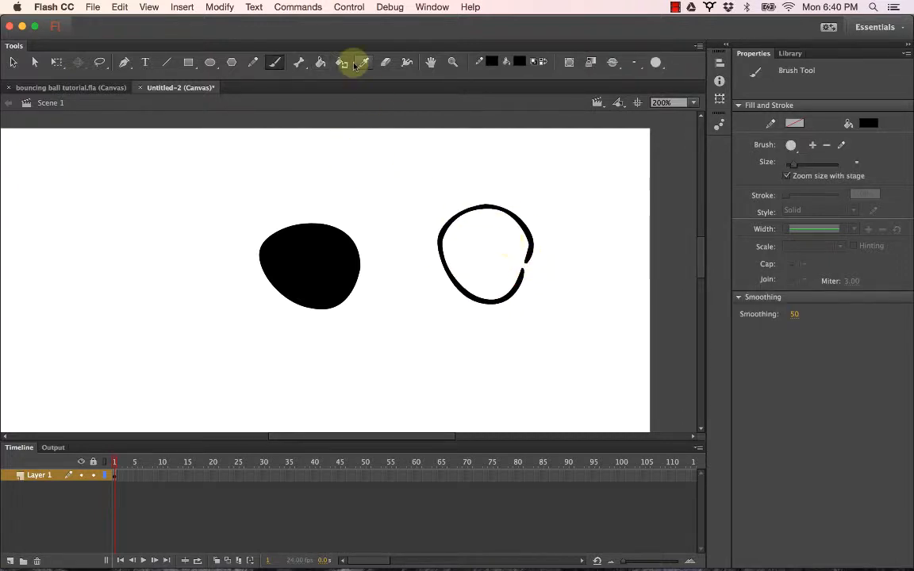
{"action": "left_click", "coordinate": [322, 62]}
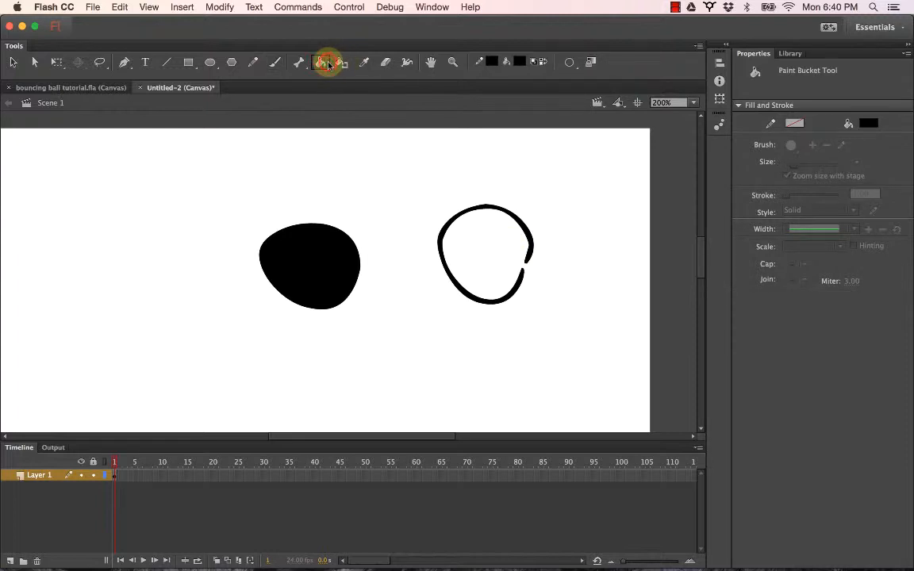
{"action": "left_click", "coordinate": [570, 63]}
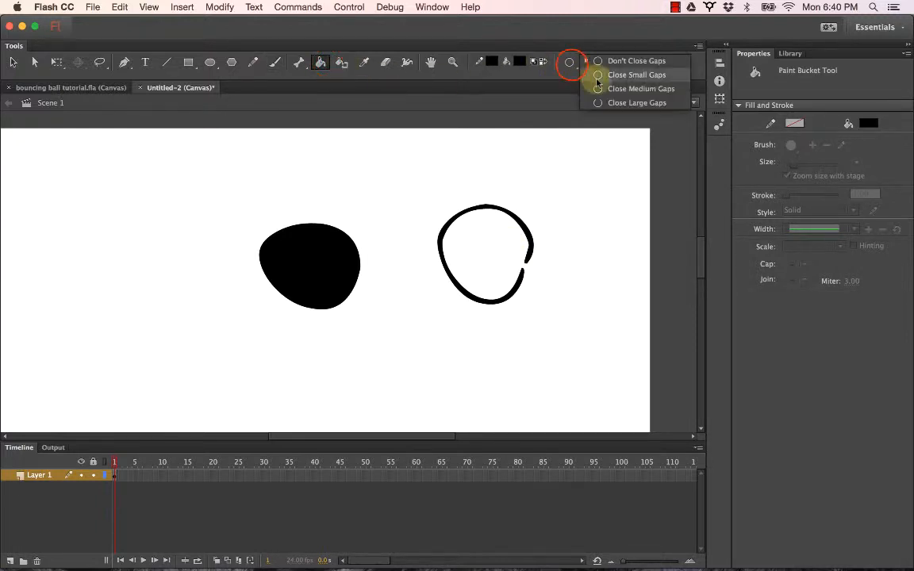
{"action": "left_click", "coordinate": [627, 89]}
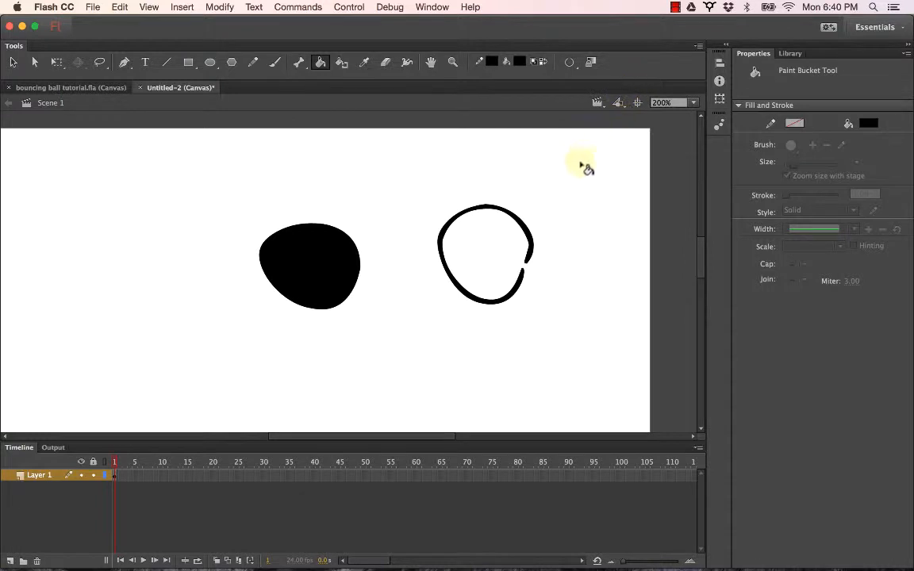
{"action": "left_click", "coordinate": [508, 260]}
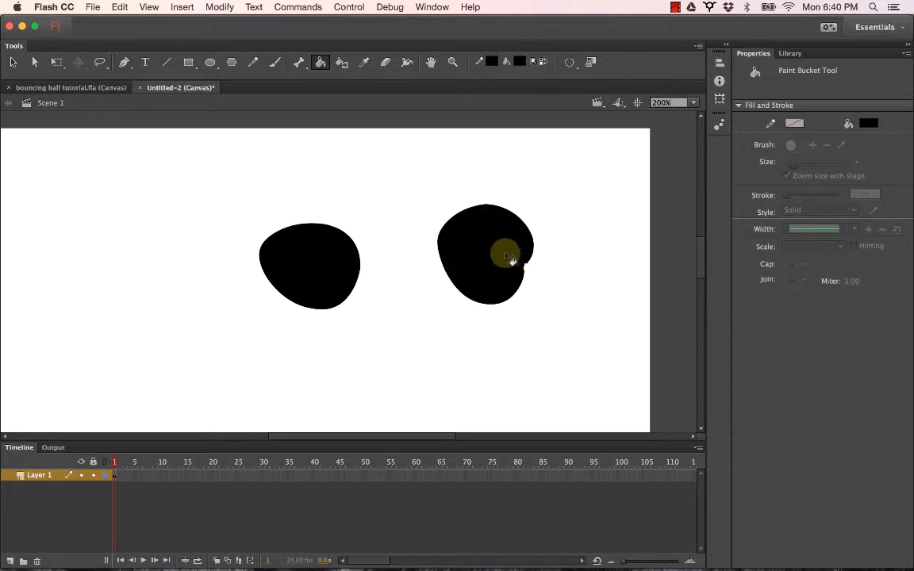
Undo the gapped circle's fill and its brushed outline
{"action": "key", "text": "super+z"}
{"action": "key", "text": "super+z"}
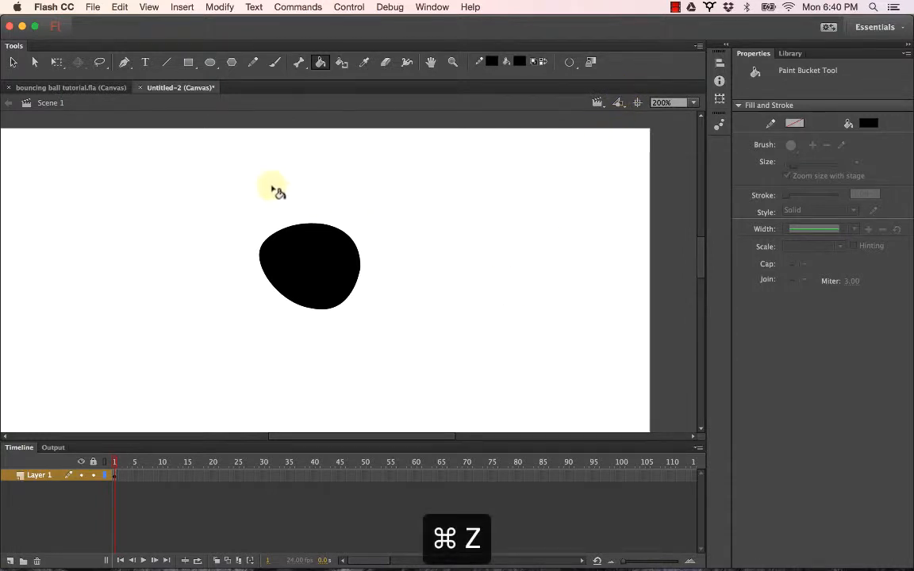
Select the black filled shape with the Selection tool, then clear the selection
{"action": "key", "text": "v"}
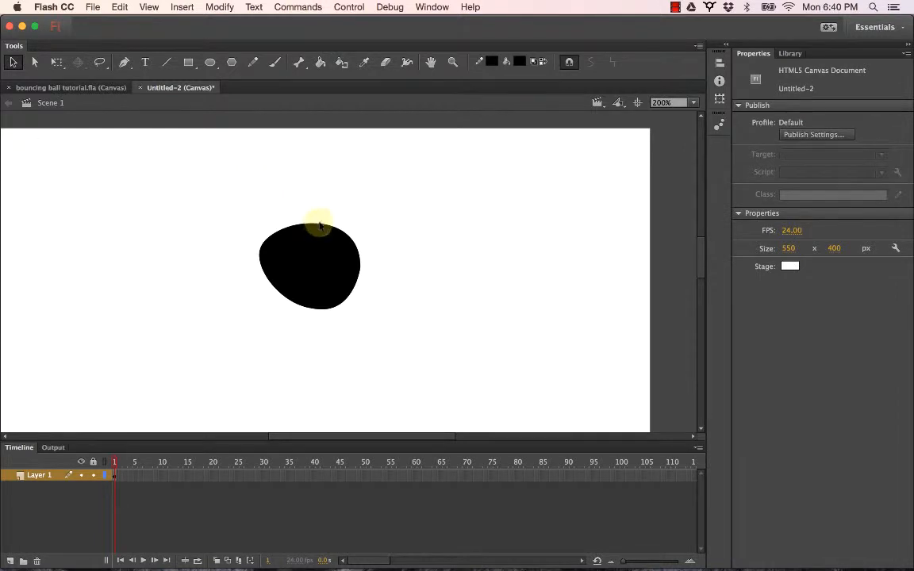
{"action": "left_click", "coordinate": [311, 250]}
{"action": "left_click", "coordinate": [275, 191]}
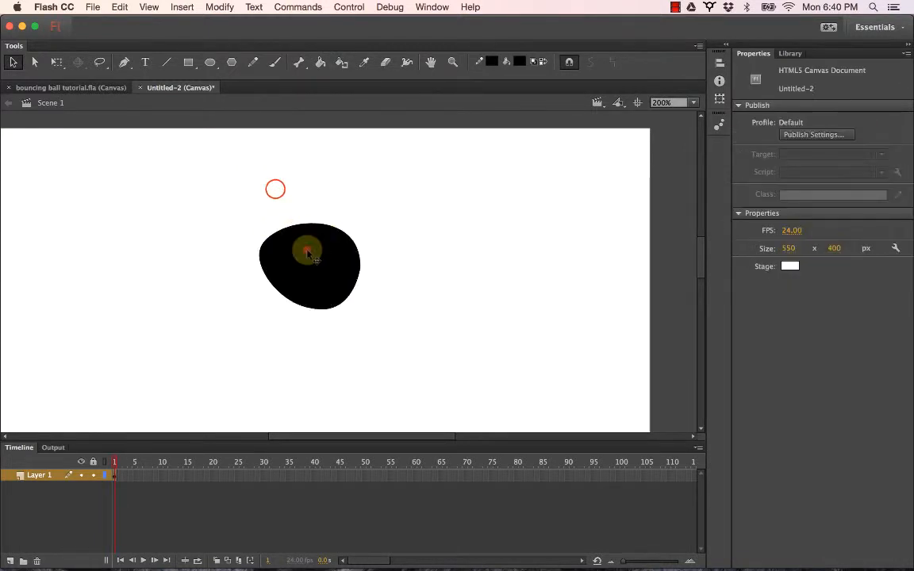
{"action": "left_click", "coordinate": [306, 249]}
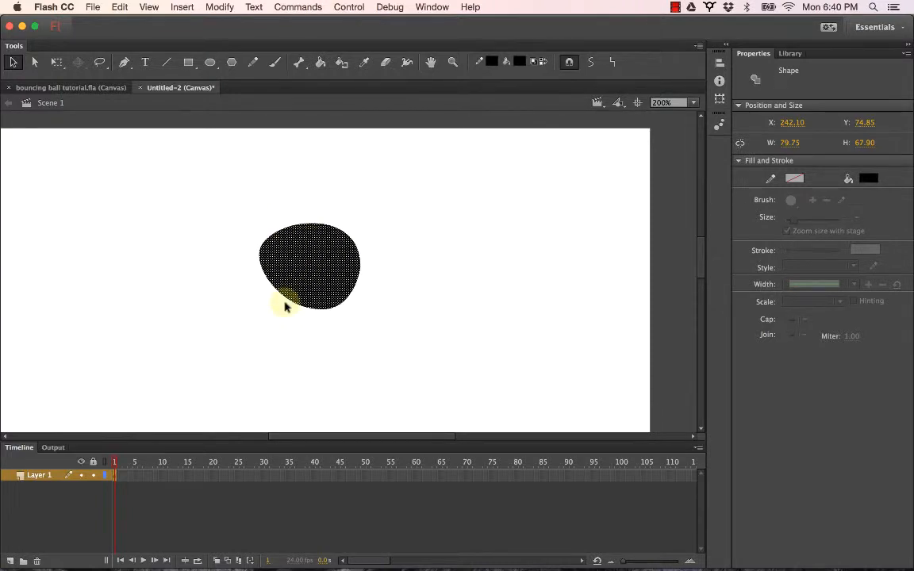
{"action": "left_click", "coordinate": [232, 285]}
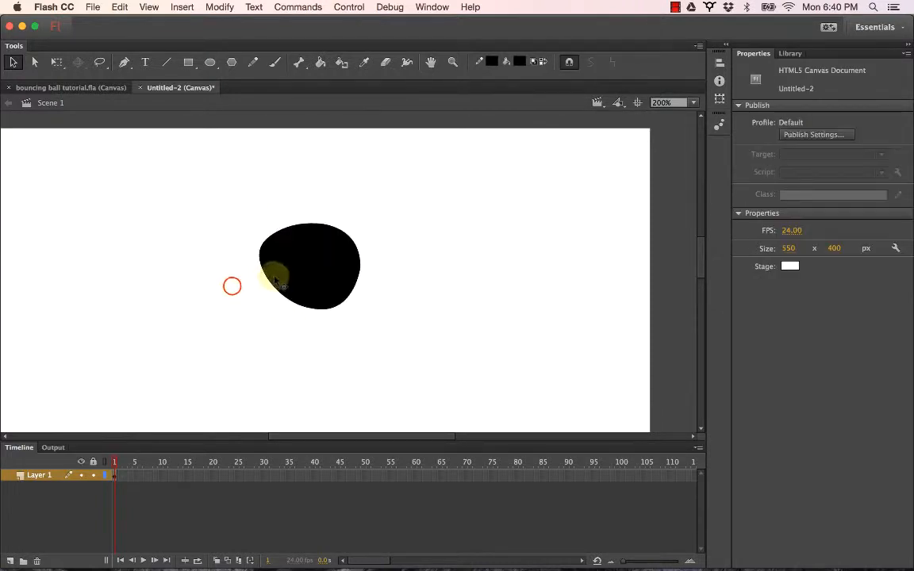
Rename Layer 1 as ball and deselect its artwork
{"action": "left_click", "coordinate": [42, 476]}
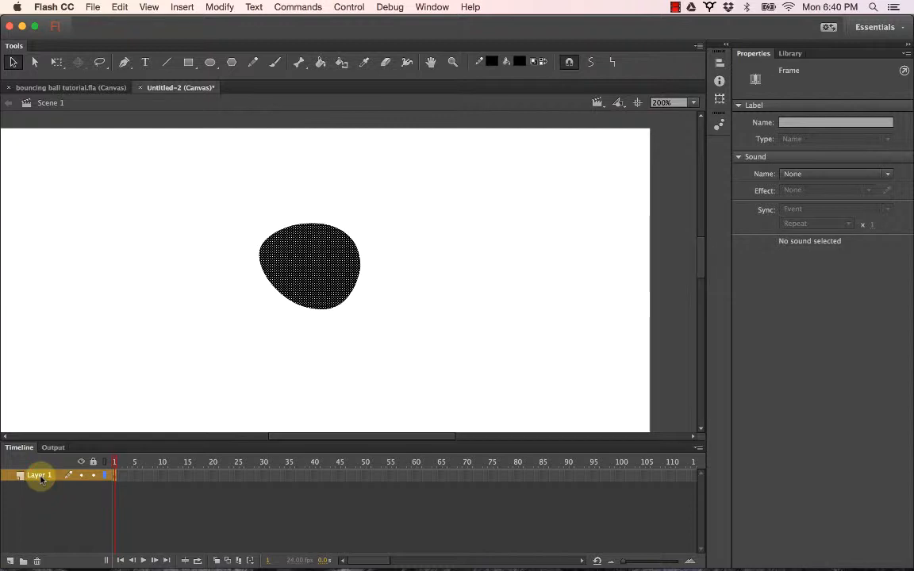
{"action": "double_click", "coordinate": [40, 476]}
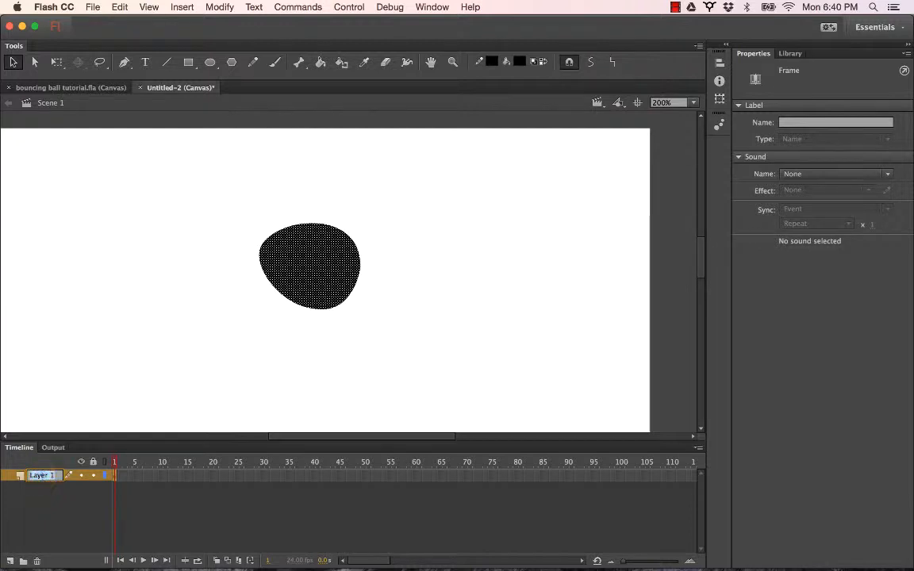
{"action": "type", "text": "ball"}
{"action": "key", "text": "Return"}
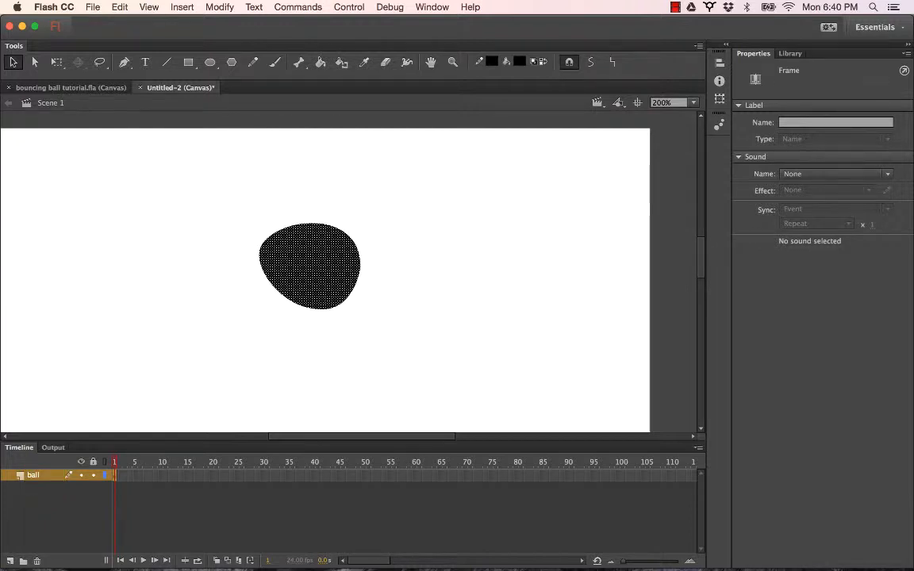
{"action": "left_click", "coordinate": [183, 281]}
Zoom out to 100% with the Zoom tool so the whole stage fits in view
{"action": "key", "text": "z"}
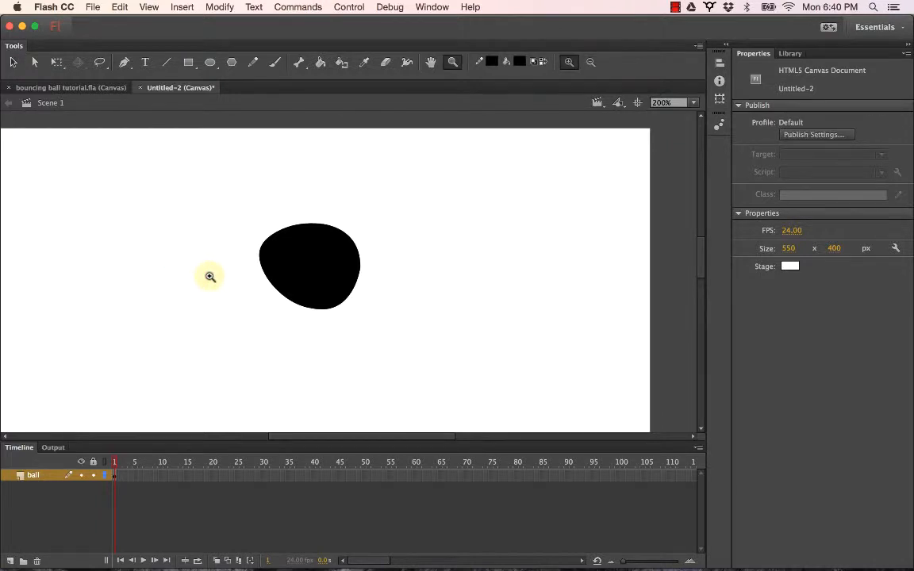
{"action": "left_click", "coordinate": [211, 276], "text": "alt"}
{"action": "left_click_drag", "start_coordinate": [366, 339], "coordinate": [343, 273]}
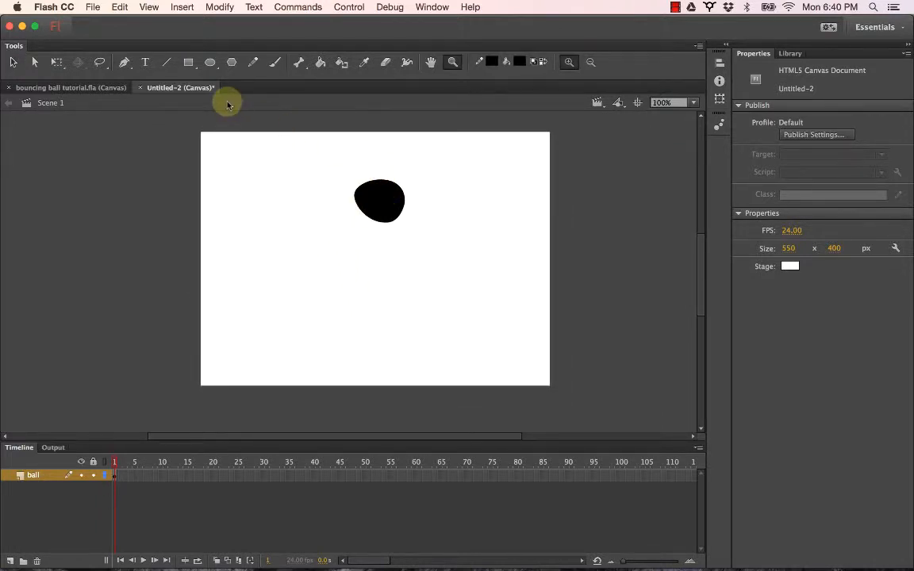
{"action": "left_click", "coordinate": [359, 239], "text": "alt"}
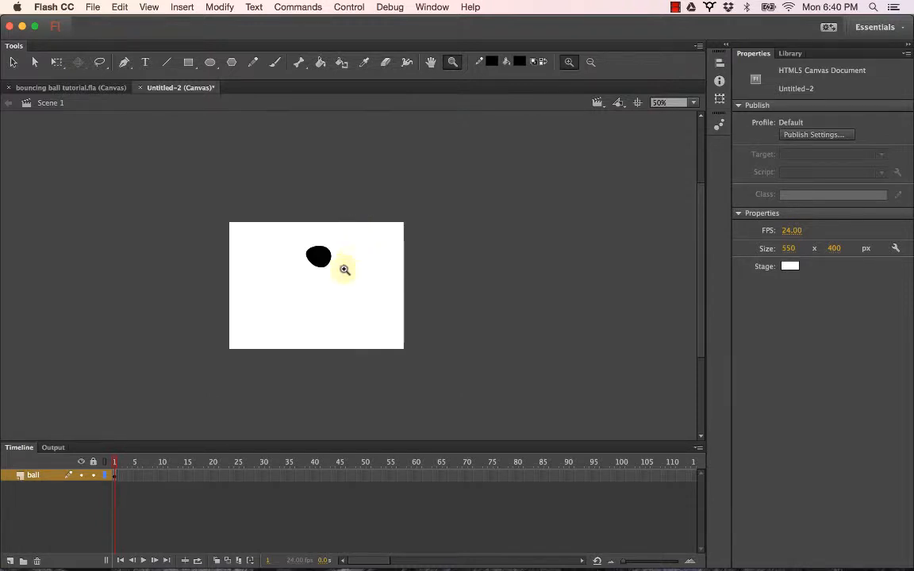
{"action": "left_click", "coordinate": [323, 288]}
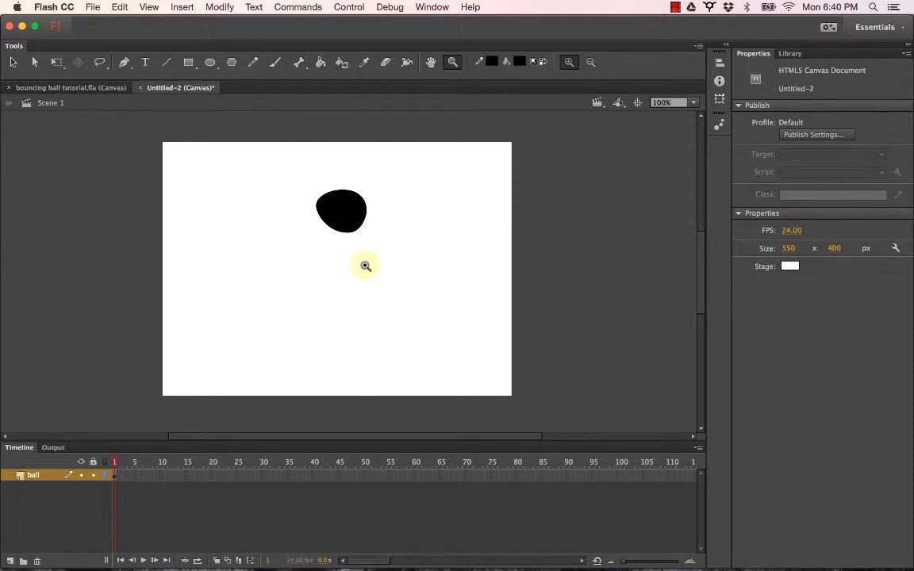
Add a new layer beneath the ball layer and name it ground
{"action": "key", "text": "b"}
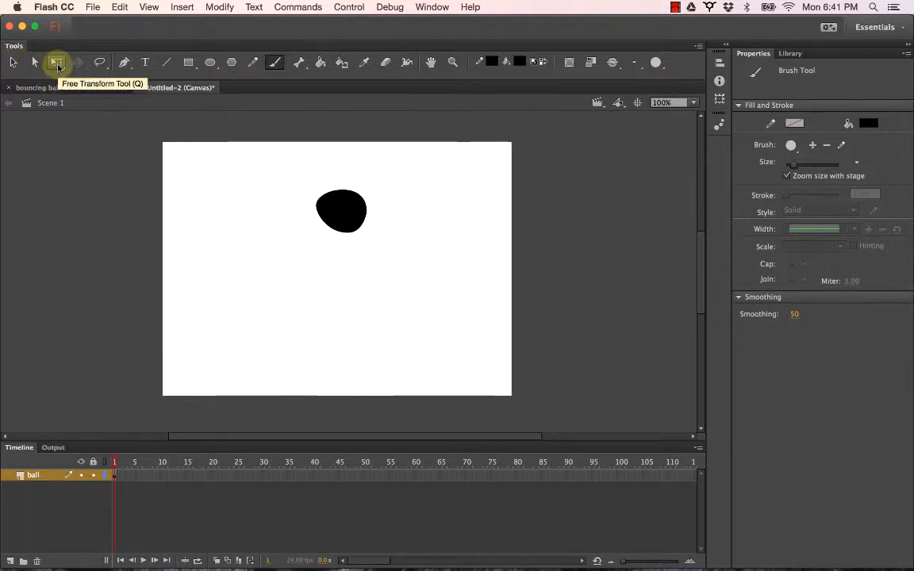
{"action": "left_click", "coordinate": [10, 562]}
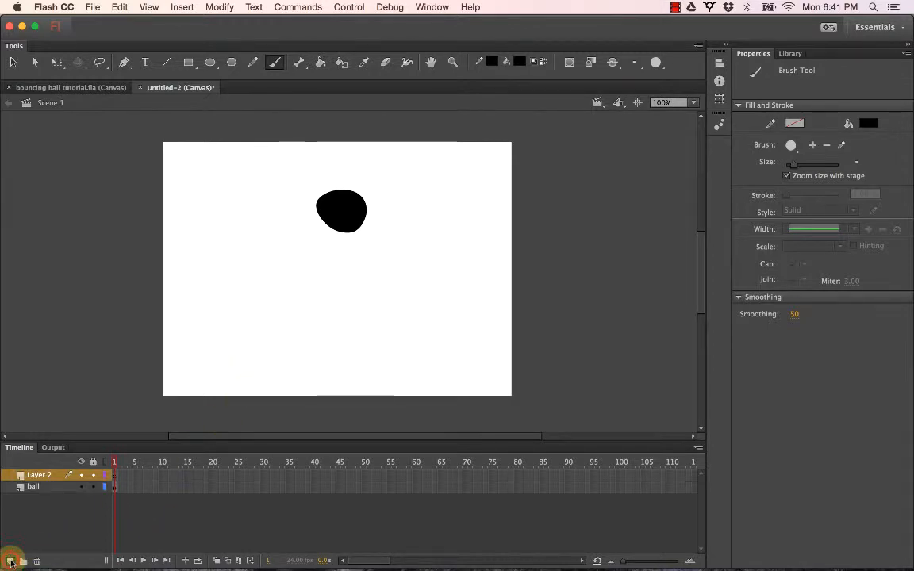
{"action": "left_click", "coordinate": [38, 475]}
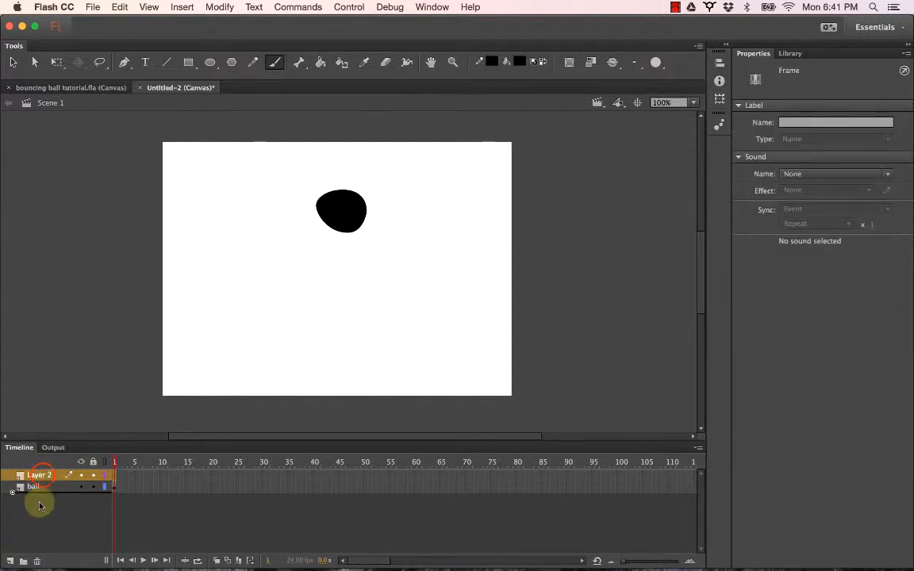
{"action": "left_click_drag", "start_coordinate": [40, 505], "coordinate": [33, 497]}
{"action": "double_click", "coordinate": [41, 487]}
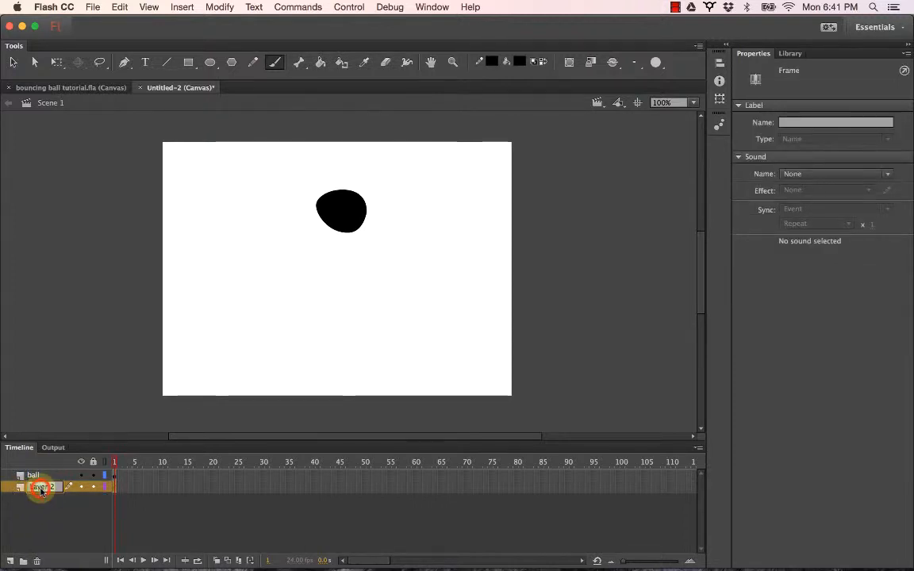
{"action": "type", "text": "grou"}
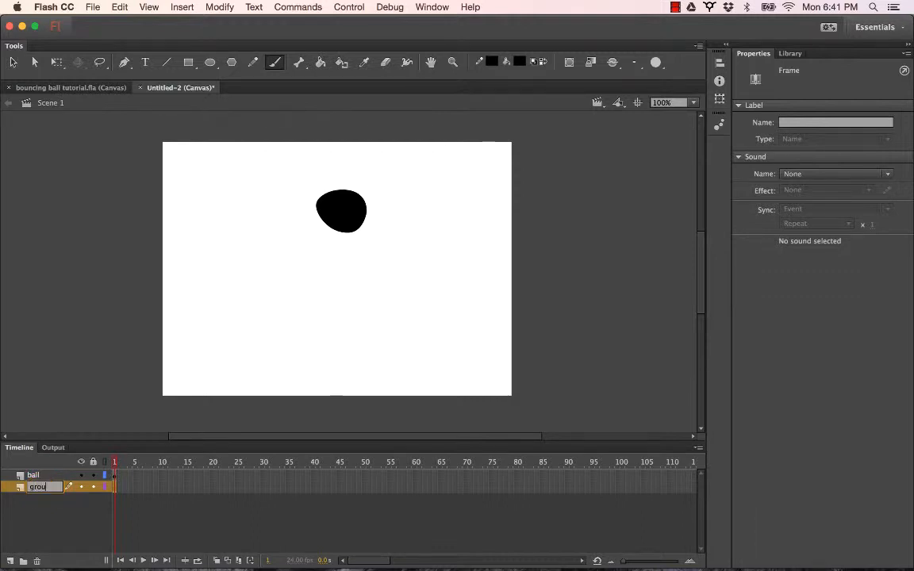
{"action": "type", "text": "nd"}
{"action": "key", "text": "Return"}
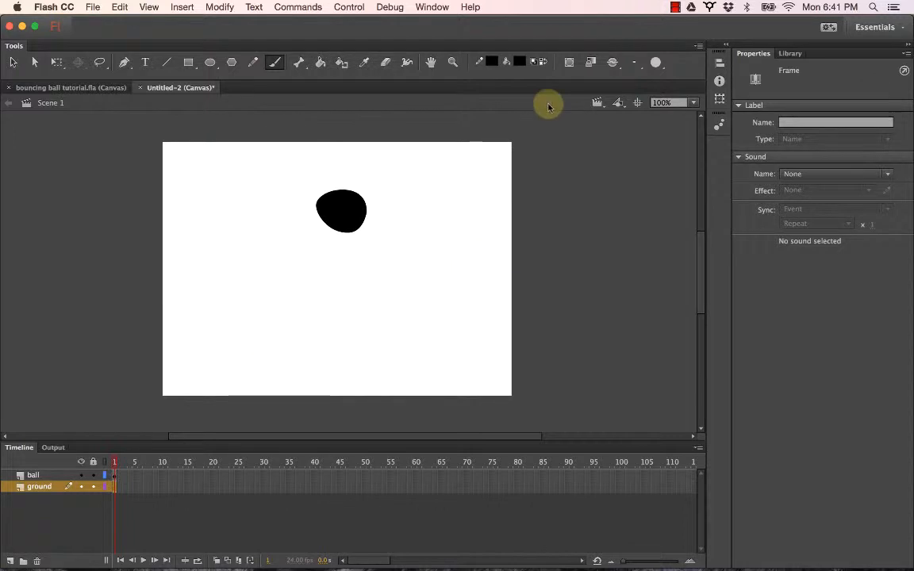
Set the fill color to gray and brush a roughly horizontal ground line across the lower part of the stage
{"action": "left_click", "coordinate": [520, 61]}
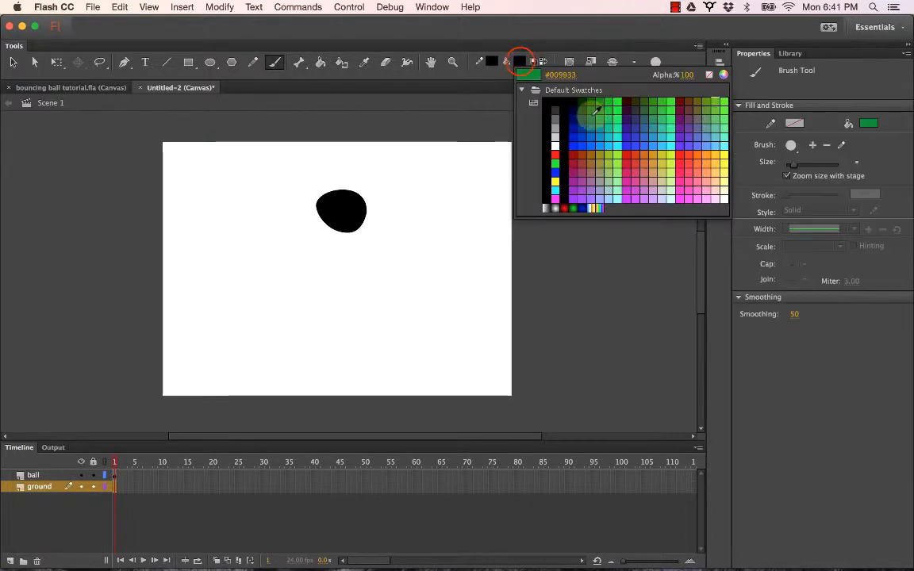
{"action": "left_click", "coordinate": [553, 126]}
{"action": "left_click_drag", "start_coordinate": [239, 360], "coordinate": [438, 354]}
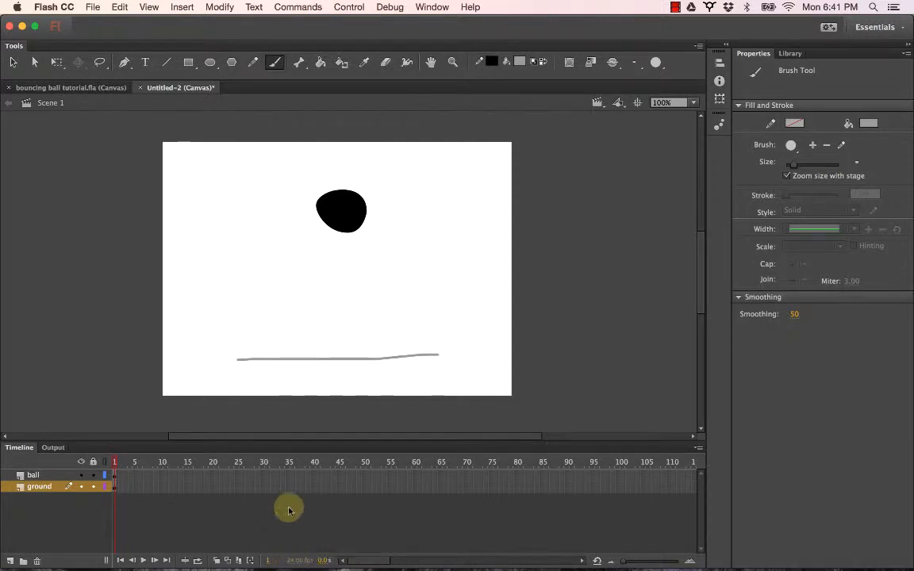
Insert a keyframe at frame 24 of the ball layer
{"action": "left_click", "coordinate": [230, 474]}
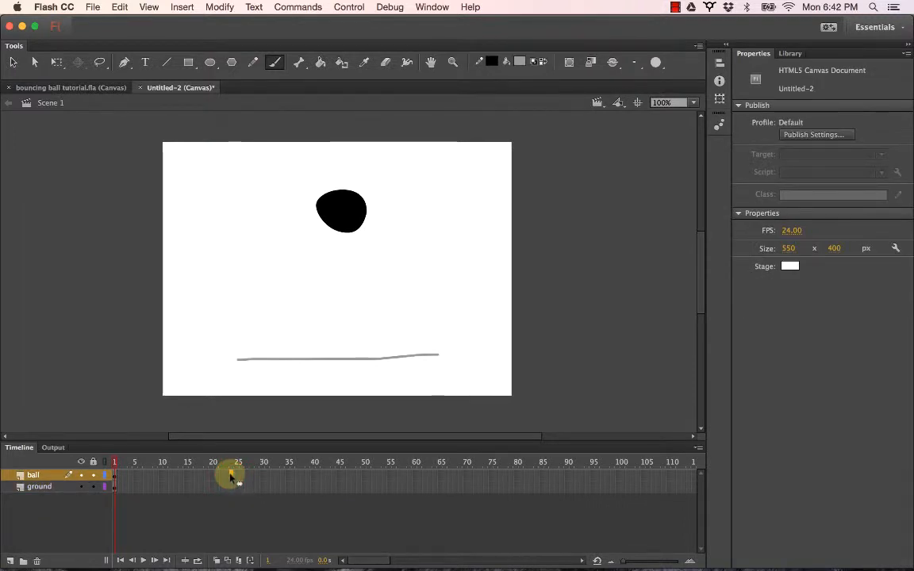
{"action": "left_click", "coordinate": [268, 561]}
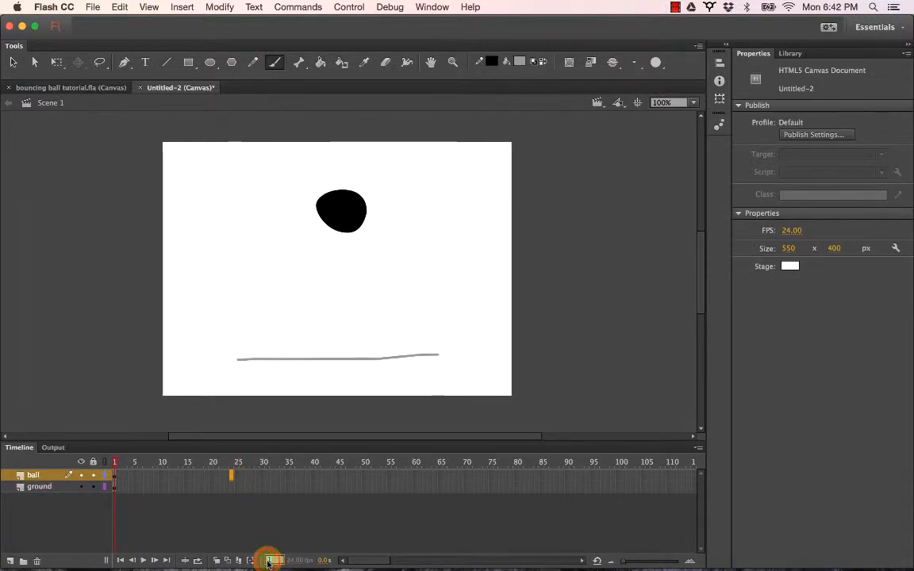
{"action": "type", "text": "24"}
{"action": "left_click", "coordinate": [267, 561]}
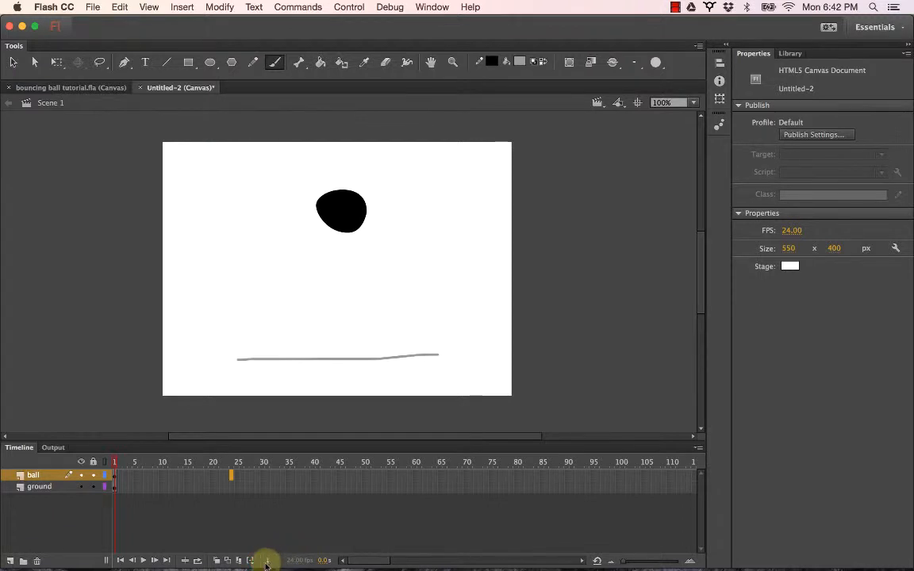
{"action": "left_click", "coordinate": [231, 476]}
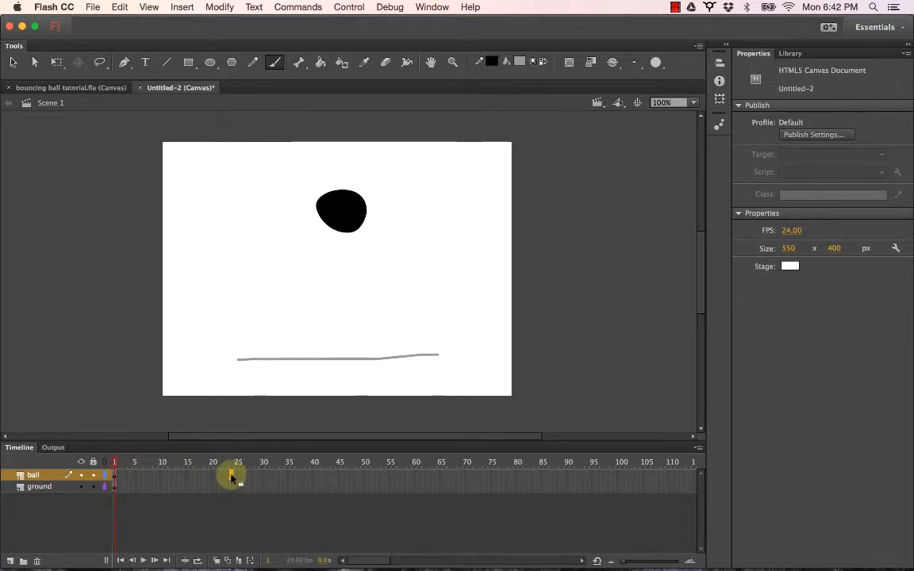
{"action": "right_click", "coordinate": [232, 476]}
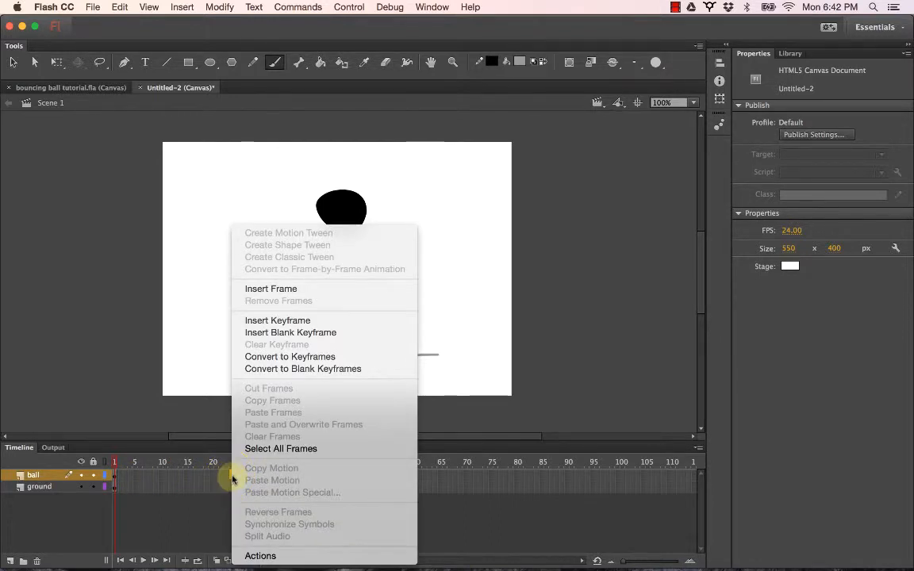
{"action": "left_click", "coordinate": [281, 321]}
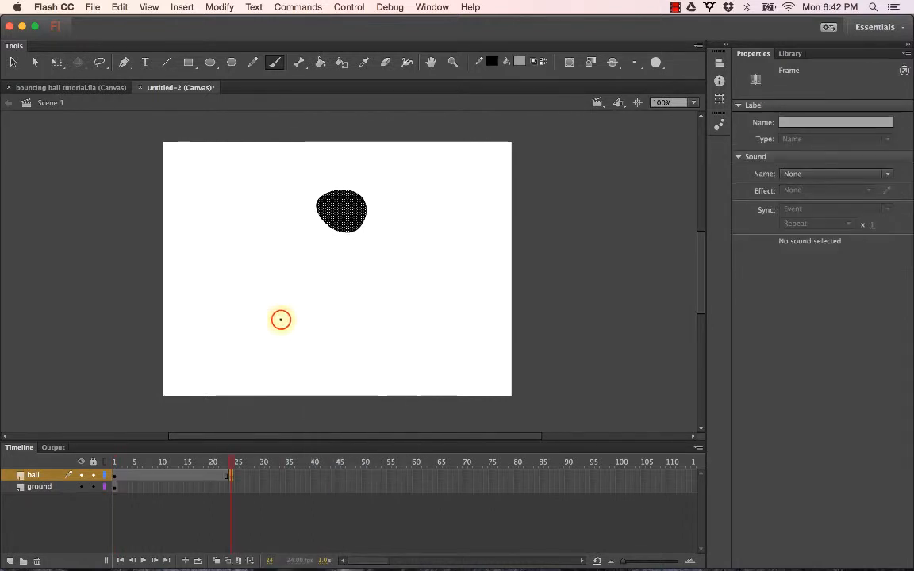
Compare the stage at different frames between 1 and 24 and examine the ball layer's two keyframes
{"action": "left_click", "coordinate": [187, 465]}
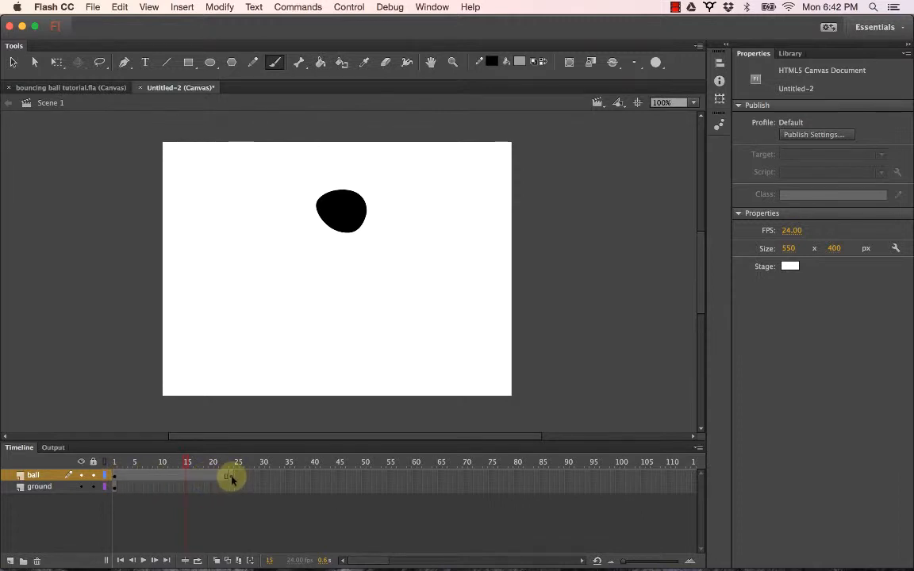
{"action": "left_click", "coordinate": [115, 467]}
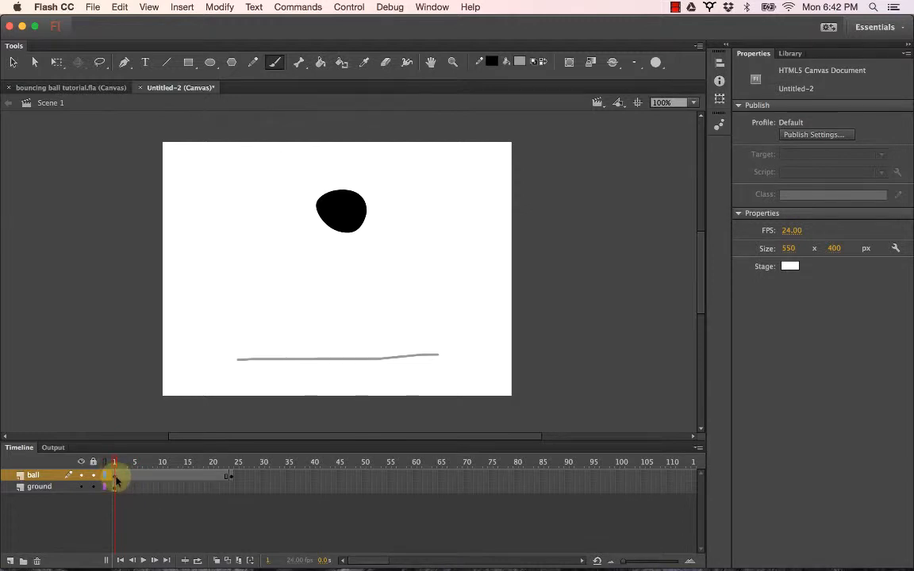
{"action": "left_click", "coordinate": [115, 478]}
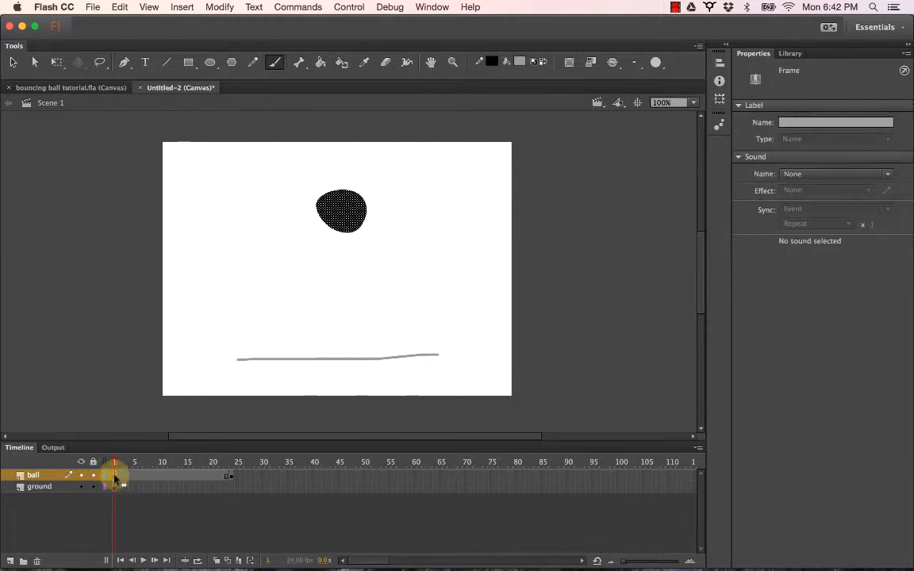
{"action": "left_click", "coordinate": [231, 476]}
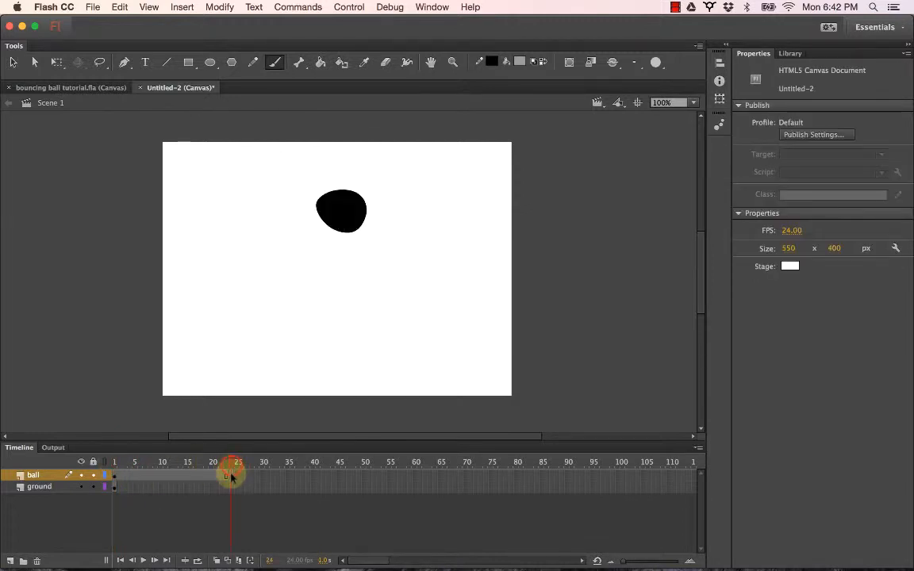
{"action": "left_click", "coordinate": [231, 476]}
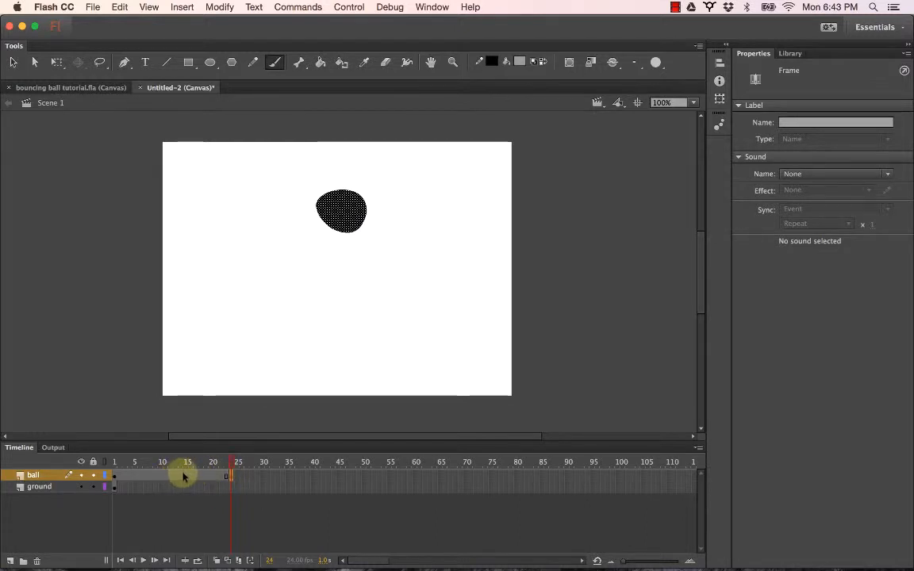
{"action": "left_click", "coordinate": [230, 468]}
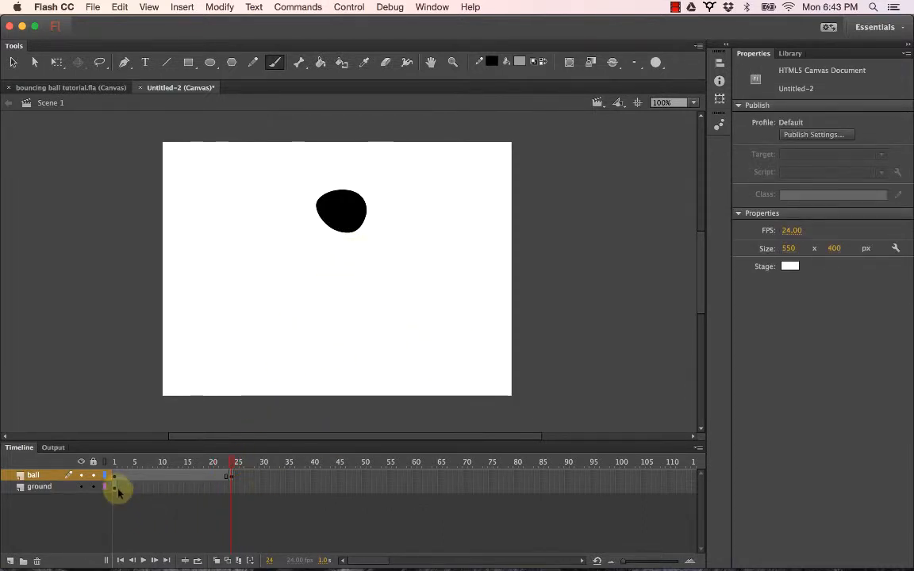
{"action": "left_click", "coordinate": [114, 463]}
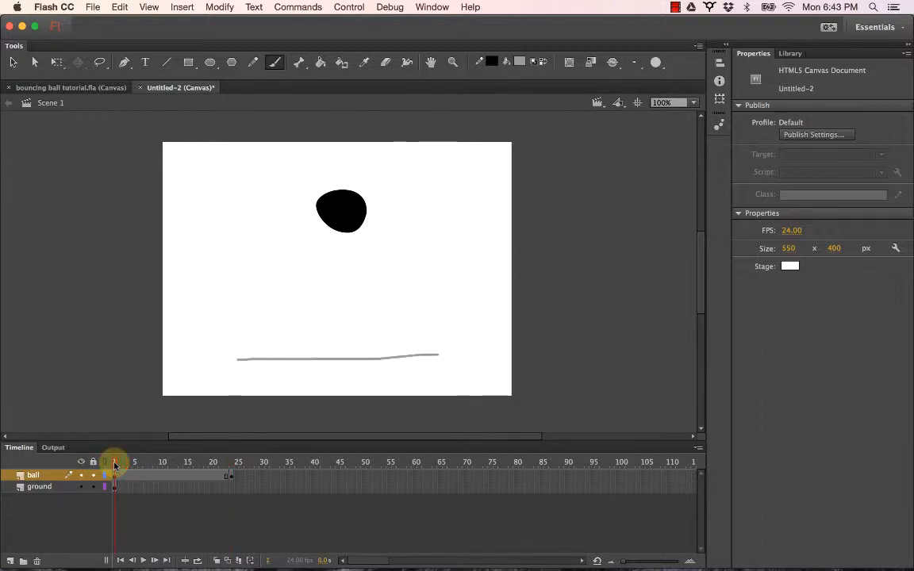
{"action": "left_click_drag", "start_coordinate": [115, 463], "coordinate": [141, 469]}
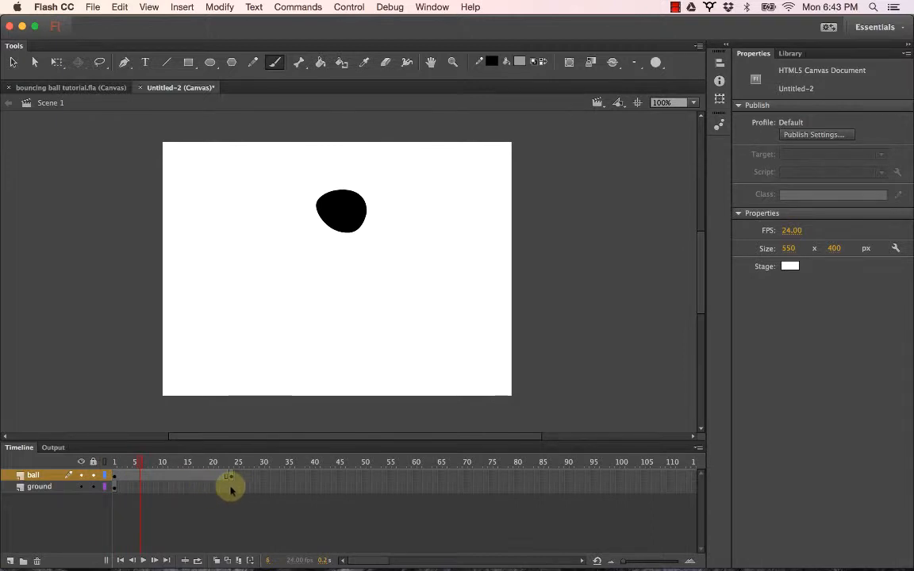
Extend the ground layer to frame 24 by inserting a regular frame there
{"action": "left_click", "coordinate": [230, 487]}
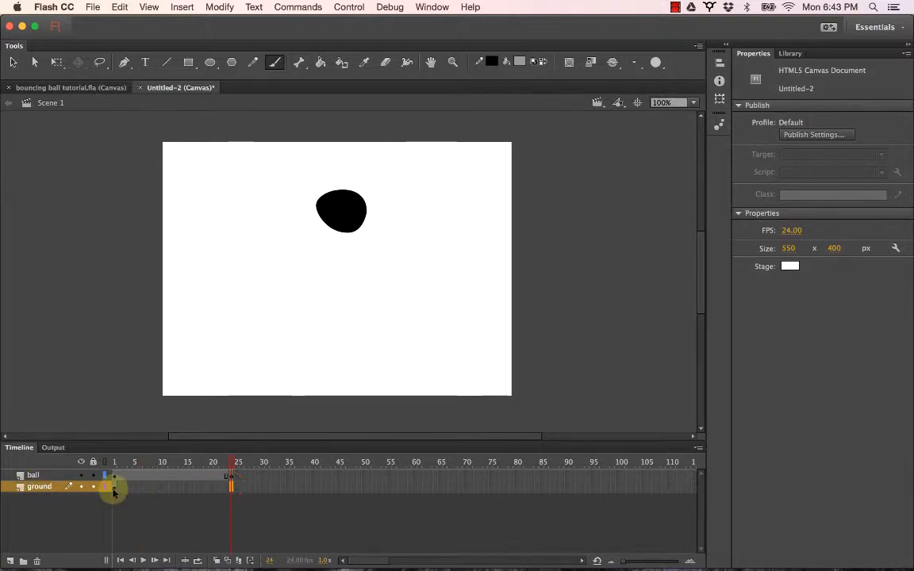
{"action": "left_click_drag", "start_coordinate": [113, 492], "coordinate": [232, 490]}
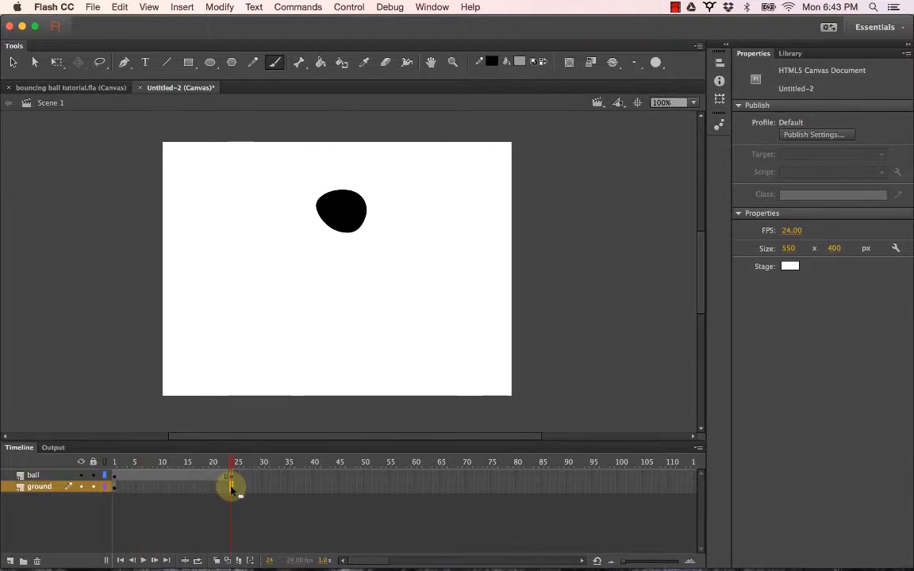
{"action": "right_click", "coordinate": [231, 490]}
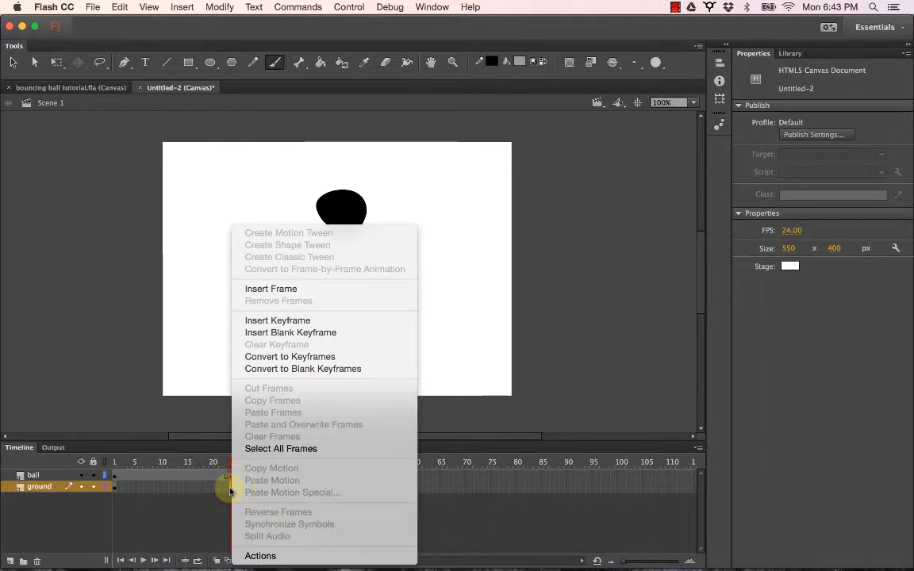
{"action": "left_click", "coordinate": [230, 489]}
{"action": "right_click", "coordinate": [230, 489]}
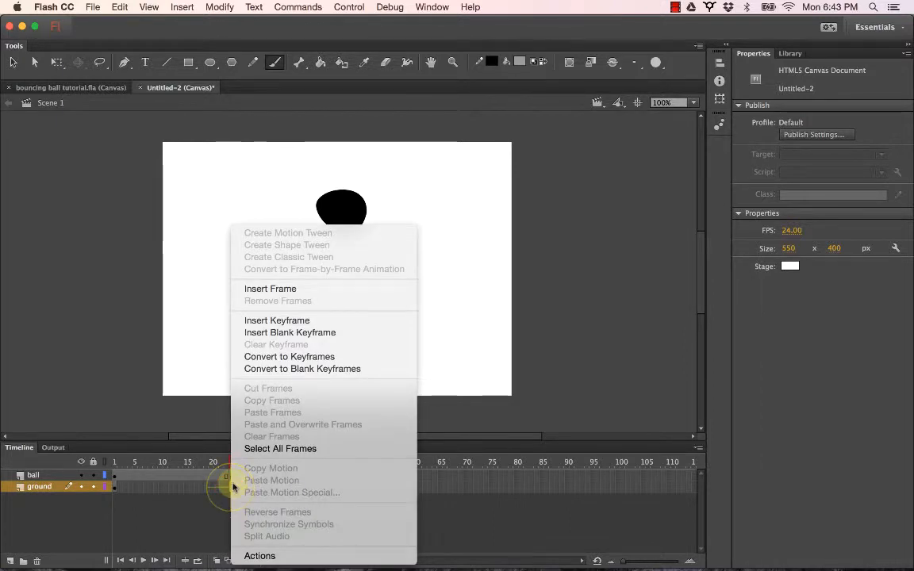
{"action": "left_click", "coordinate": [273, 291]}
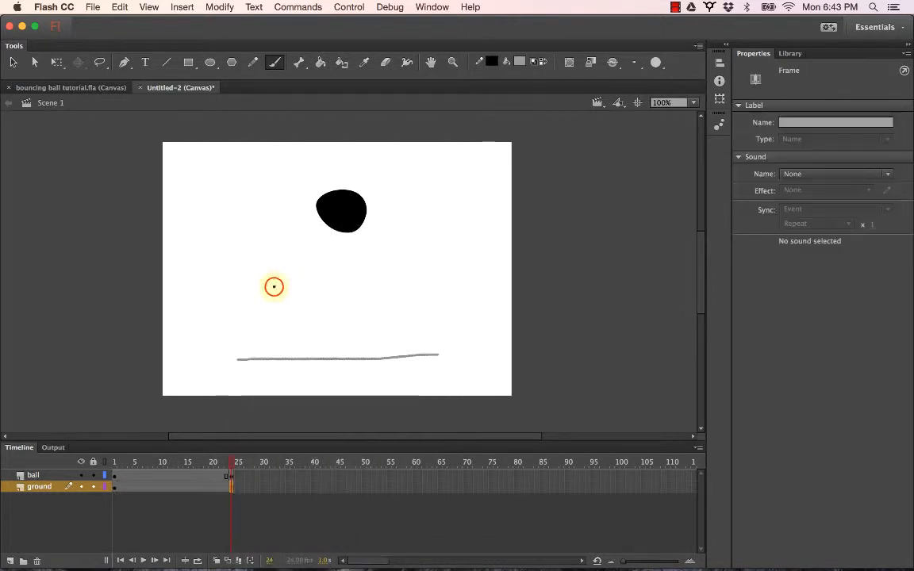
Insert a keyframe at frame 12 of the ball layer
{"action": "left_click", "coordinate": [281, 475]}
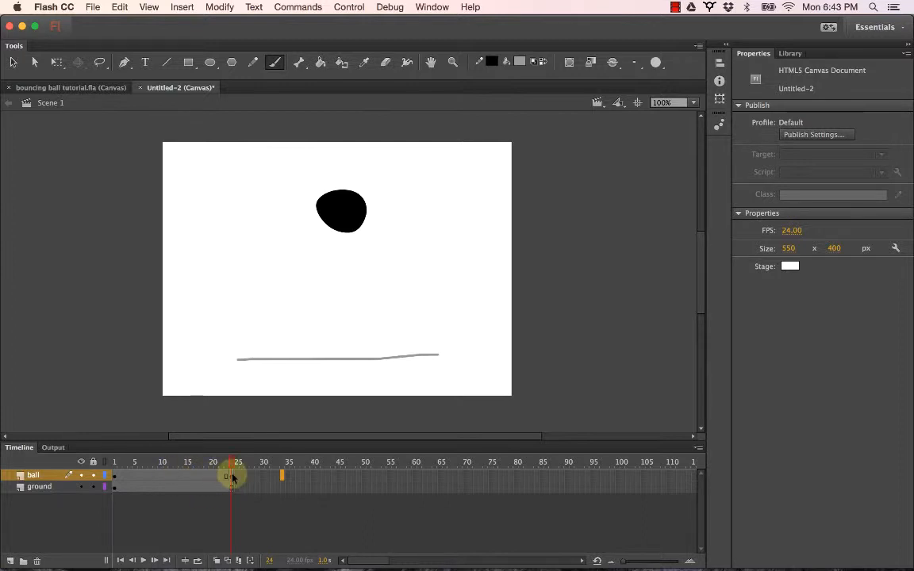
{"action": "left_click", "coordinate": [175, 476]}
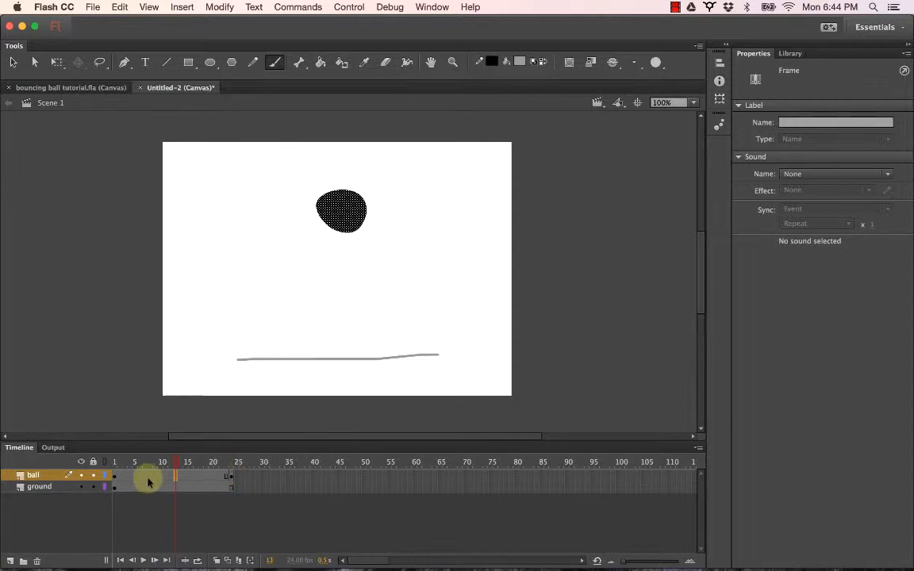
{"action": "left_click", "coordinate": [172, 472]}
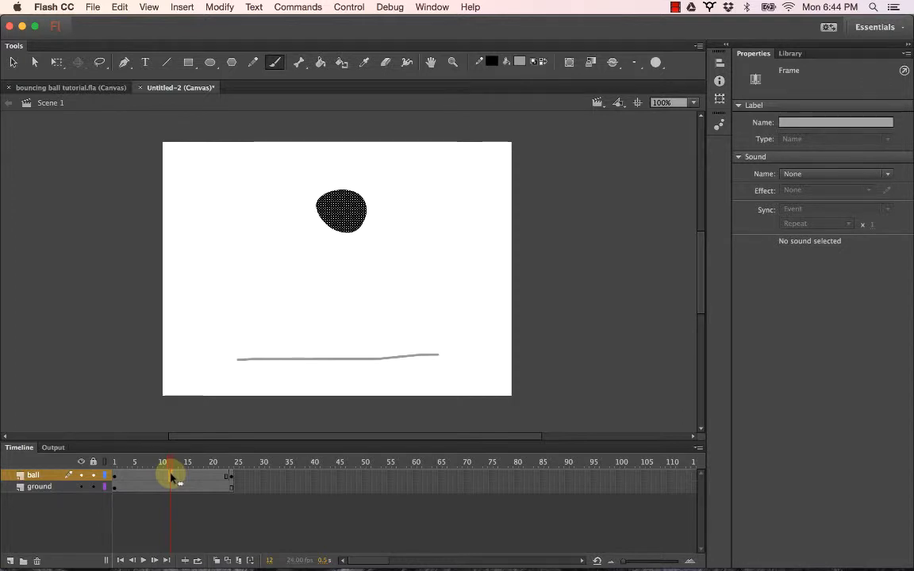
{"action": "right_click", "coordinate": [172, 476]}
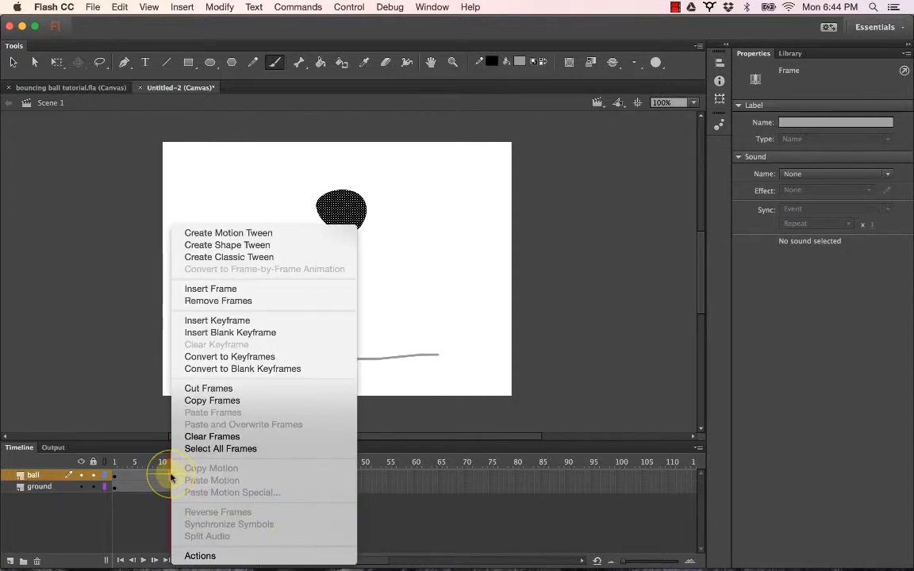
{"action": "left_click", "coordinate": [212, 322]}
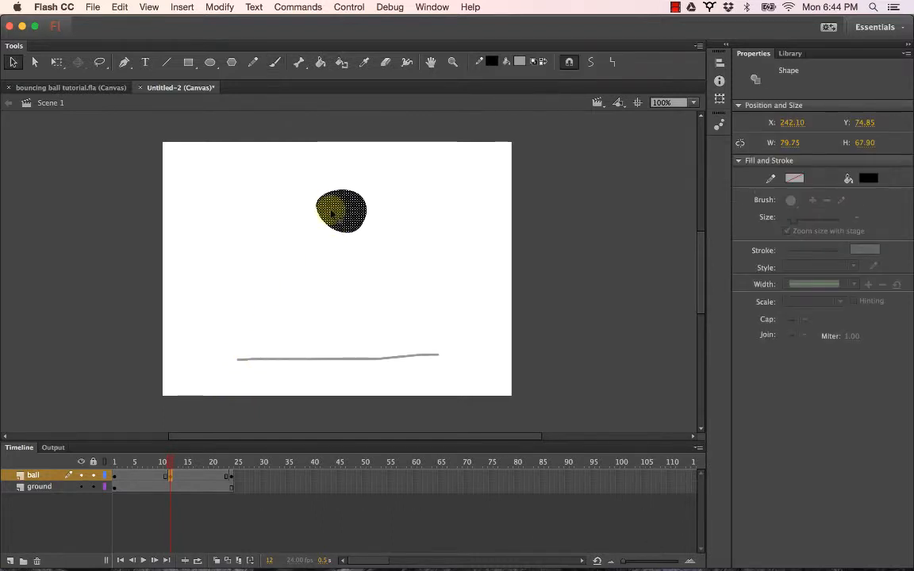
Move the ball at frame 12 straight down onto the ground line, to Y about 277, and check the frames from 1 to 24
{"action": "left_click", "coordinate": [12, 62]}
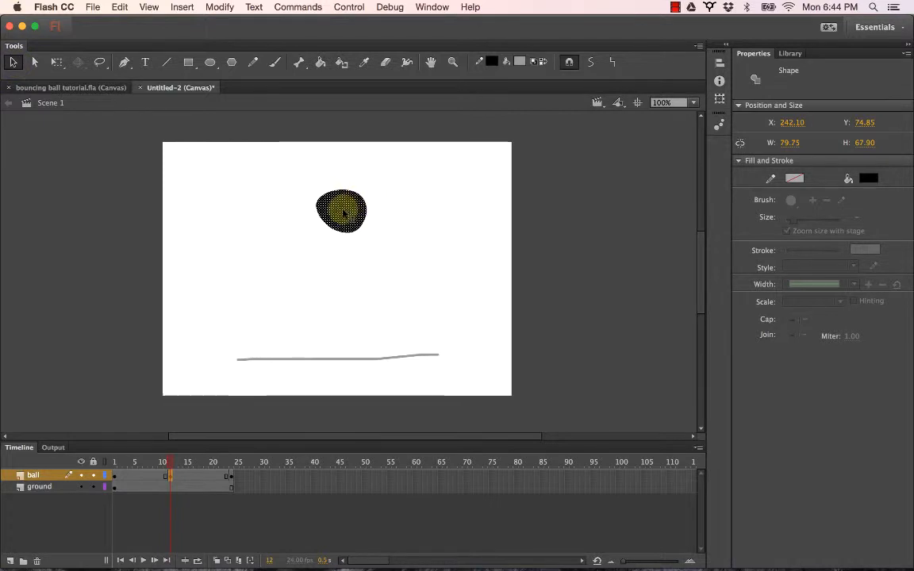
{"action": "left_click_drag", "start_coordinate": [341, 221], "coordinate": [342, 341]}
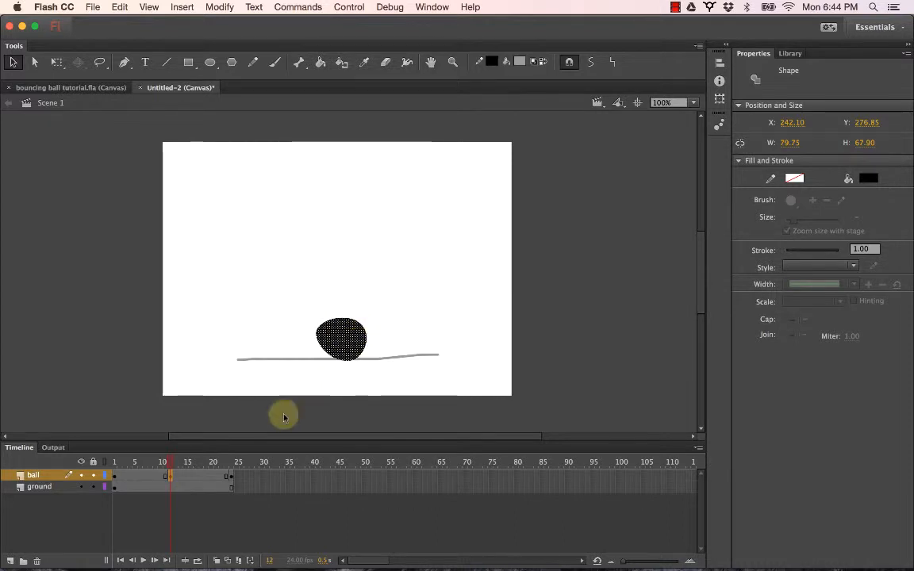
{"action": "left_click_drag", "start_coordinate": [168, 465], "coordinate": [117, 468]}
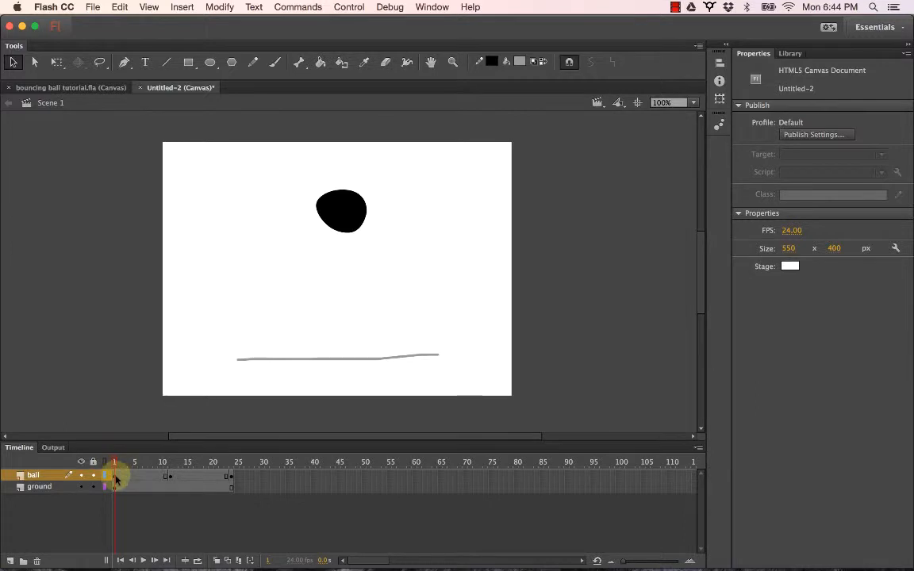
{"action": "left_click_drag", "start_coordinate": [117, 465], "coordinate": [235, 466]}
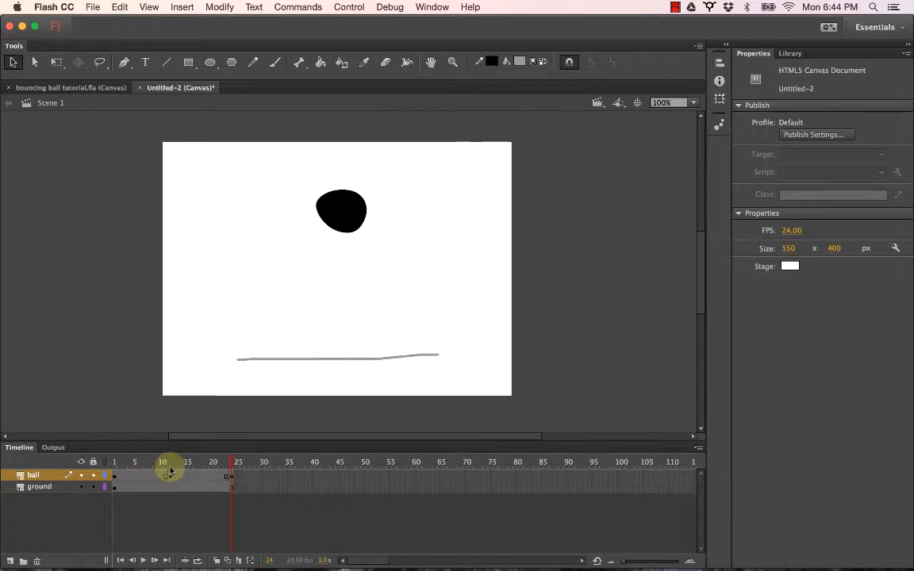
Create a shape tween on the ball layer between the keyframes at frames 1 and 12 and preview the motion
{"action": "left_click_drag", "start_coordinate": [168, 473], "coordinate": [118, 465]}
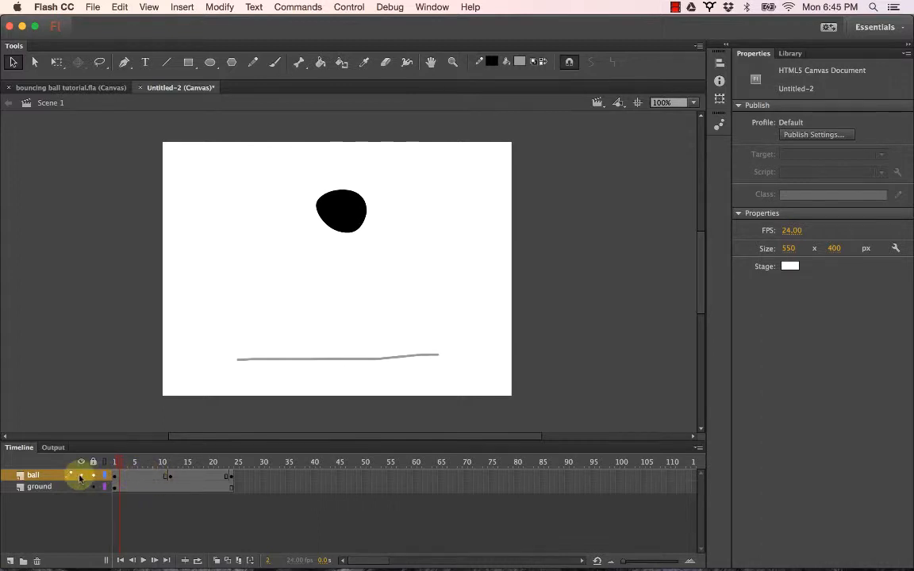
{"action": "right_click", "coordinate": [123, 478]}
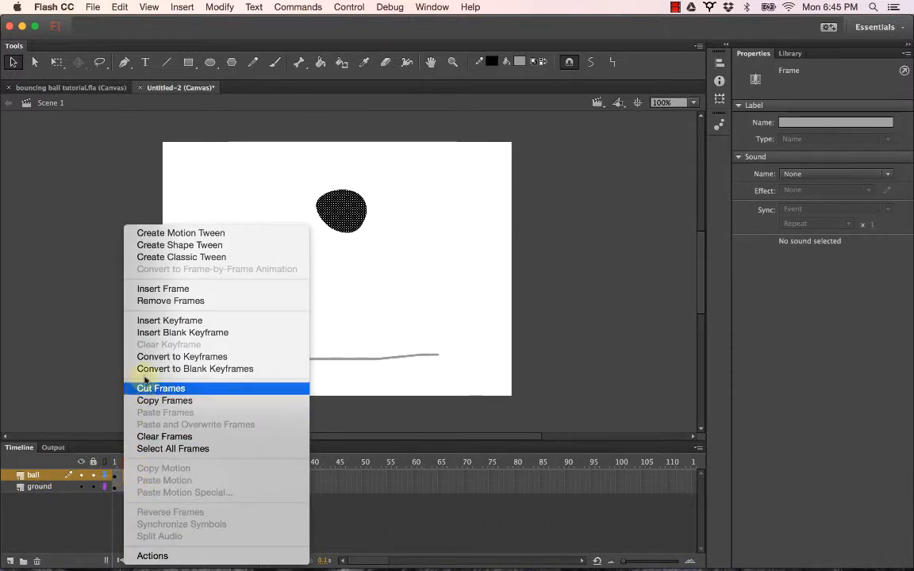
{"action": "left_click", "coordinate": [188, 246]}
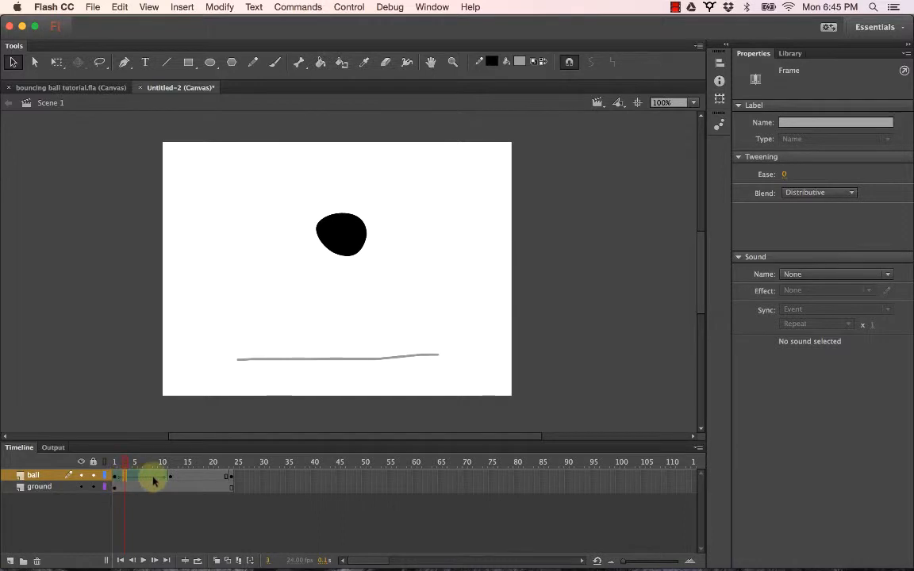
{"action": "left_click", "coordinate": [115, 463]}
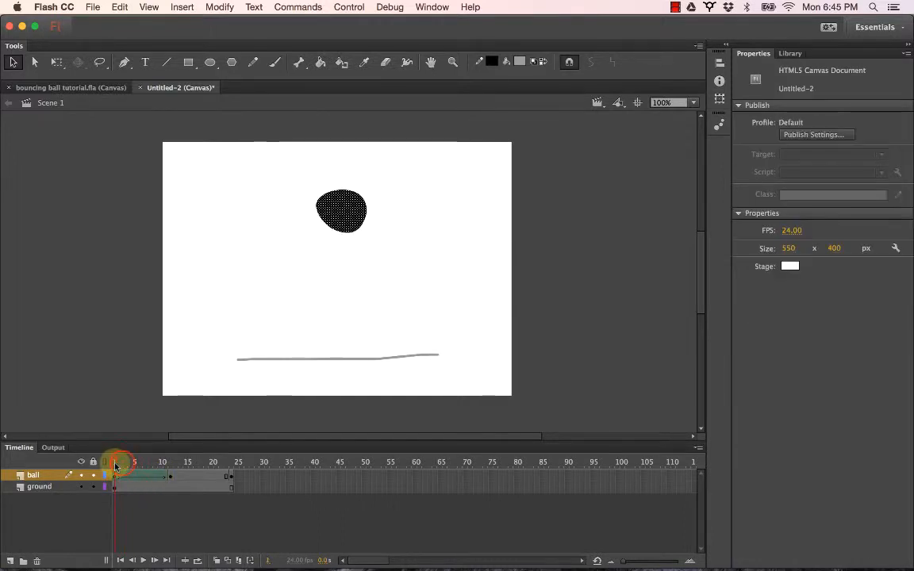
{"action": "left_click_drag", "start_coordinate": [115, 466], "coordinate": [229, 468]}
{"action": "mouse_move", "coordinate": [181, 468]}
{"action": "left_mouse_down"}
{"action": "mouse_move", "coordinate": [204, 475]}
{"action": "mouse_move", "coordinate": [194, 476]}
{"action": "left_mouse_up"}
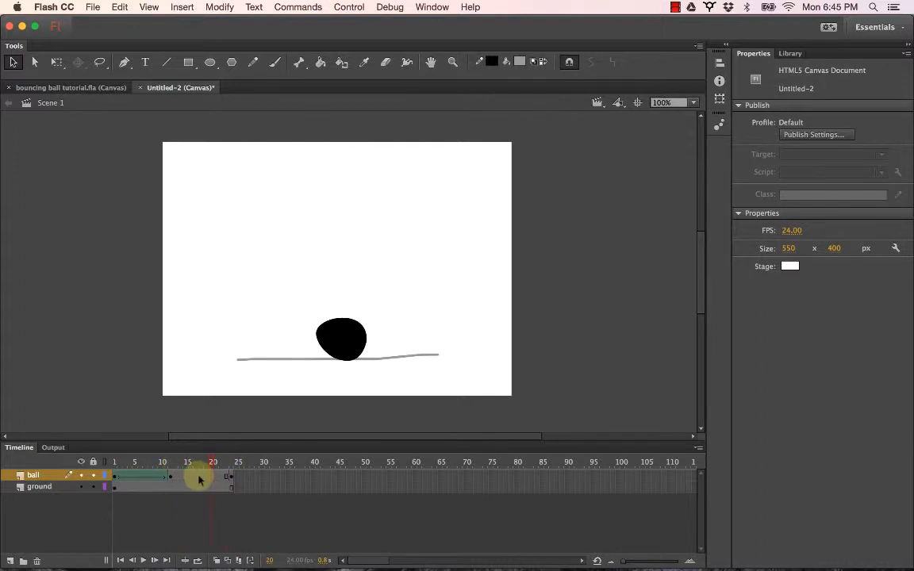
Create a shape tween on the ball layer between the keyframes at frames 12 and 24 and preview the motion
{"action": "right_click", "coordinate": [190, 475]}
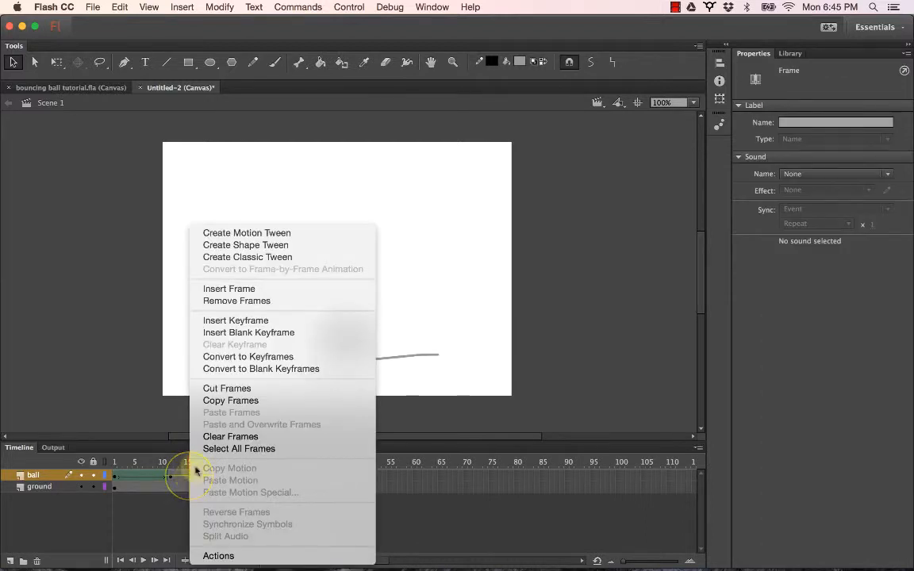
{"action": "left_click", "coordinate": [205, 245]}
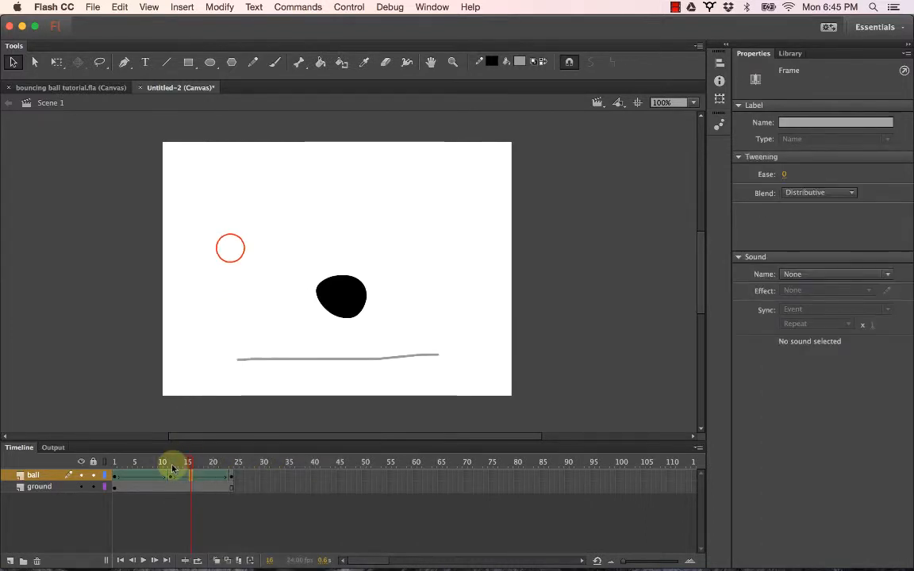
{"action": "left_click_drag", "start_coordinate": [173, 468], "coordinate": [145, 465]}
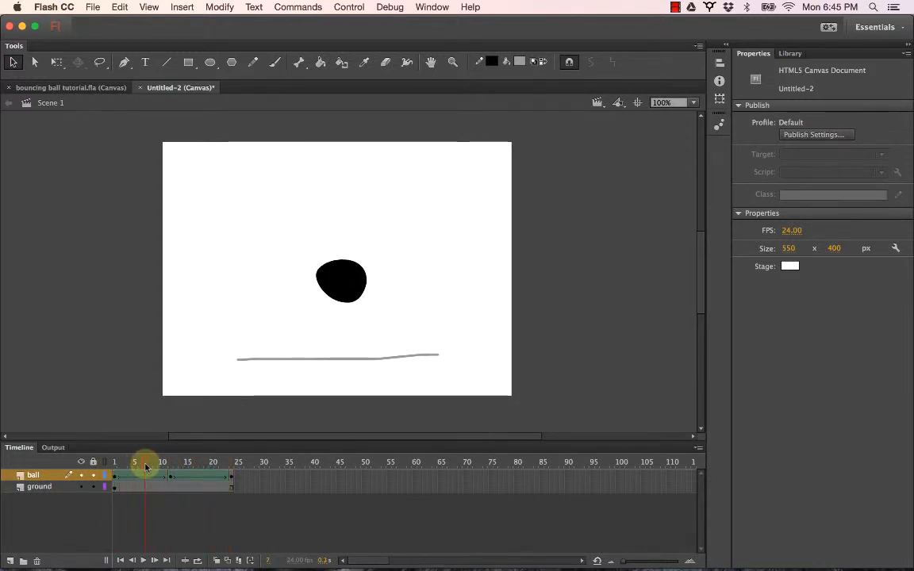
{"action": "left_click", "coordinate": [343, 279]}
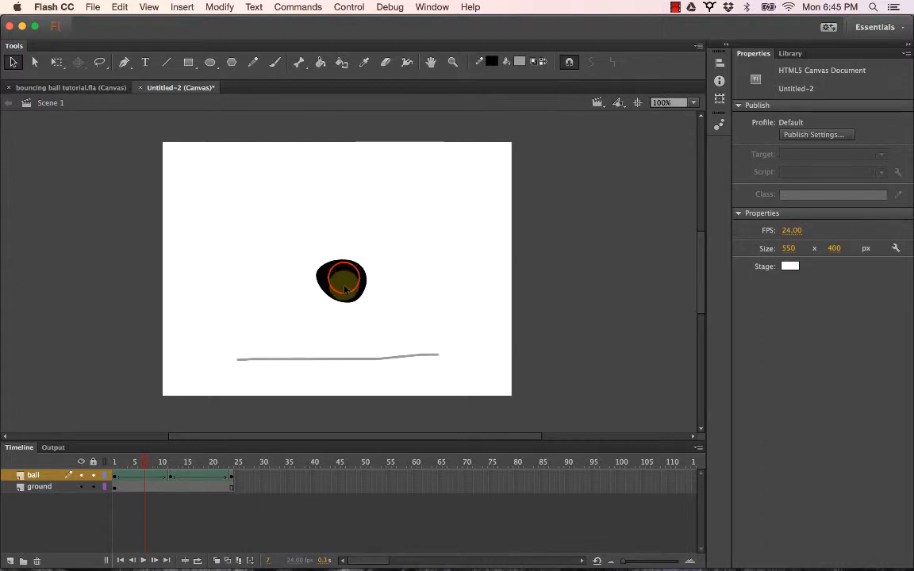
Squash the ball at frame 12 with Free Transform to about 124 by 34 px, lower it onto the ground line, and compare it with frame 1
{"action": "left_click", "coordinate": [171, 462]}
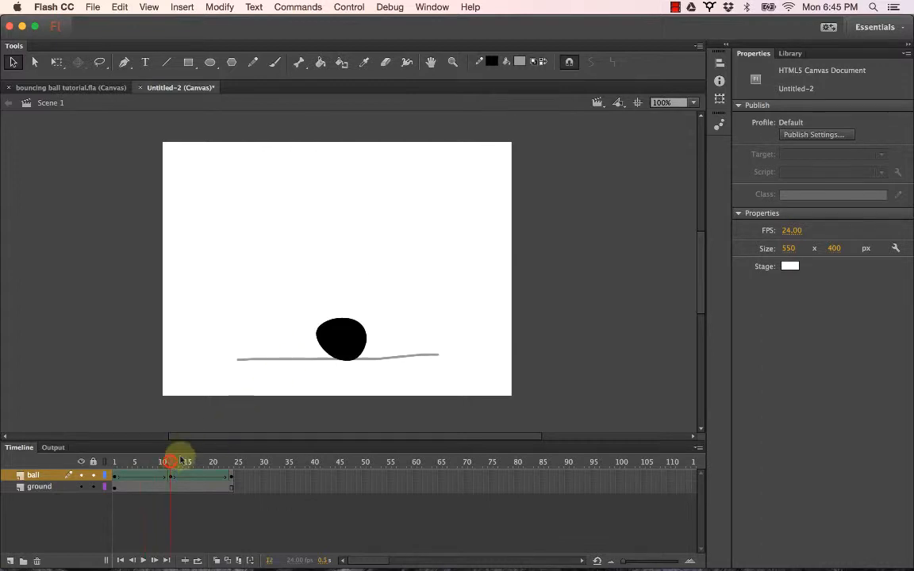
{"action": "left_click", "coordinate": [340, 333]}
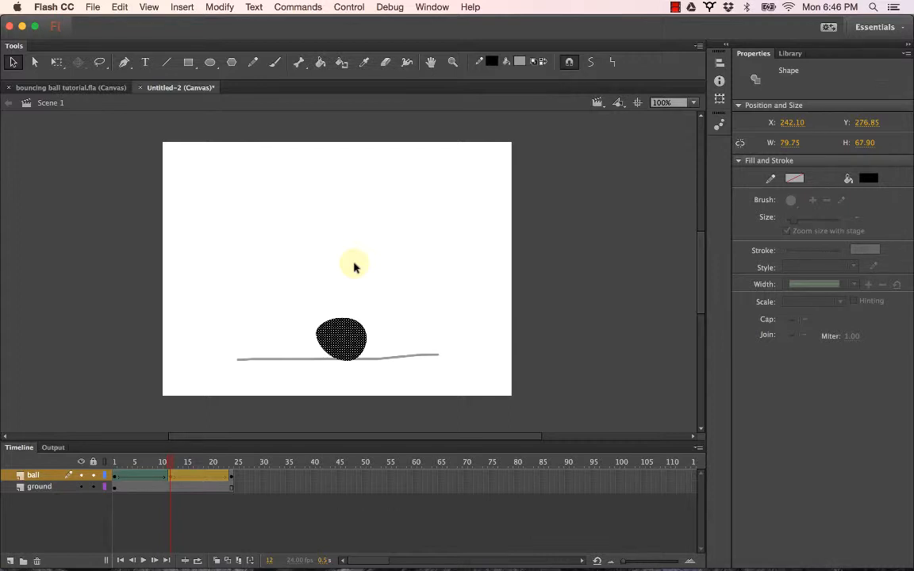
{"action": "left_click", "coordinate": [56, 63]}
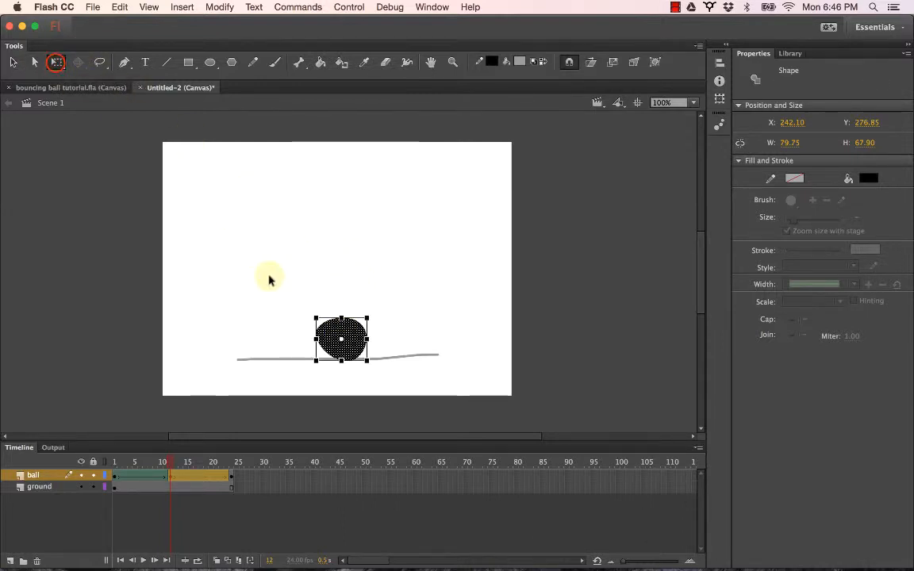
{"action": "left_click_drag", "start_coordinate": [342, 318], "coordinate": [341, 328]}
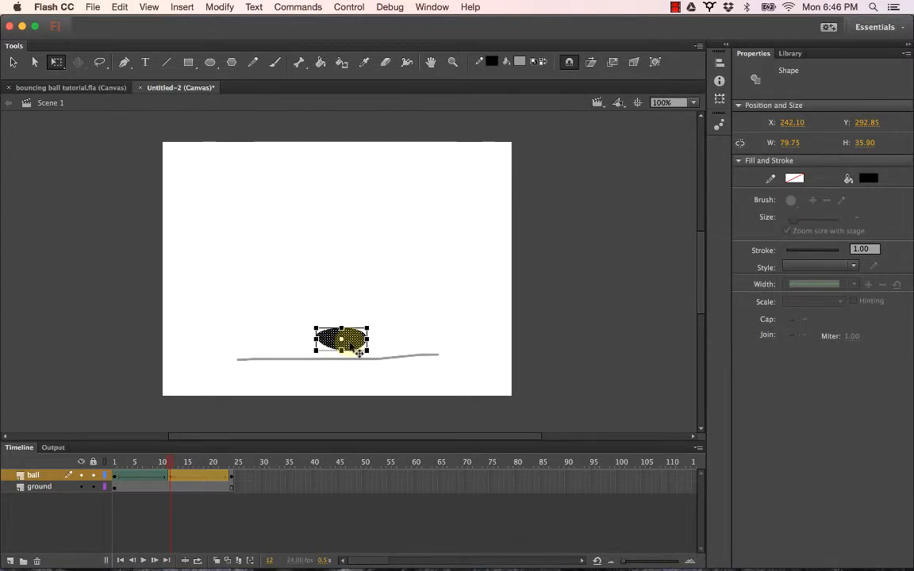
{"action": "key", "text": "super+z"}
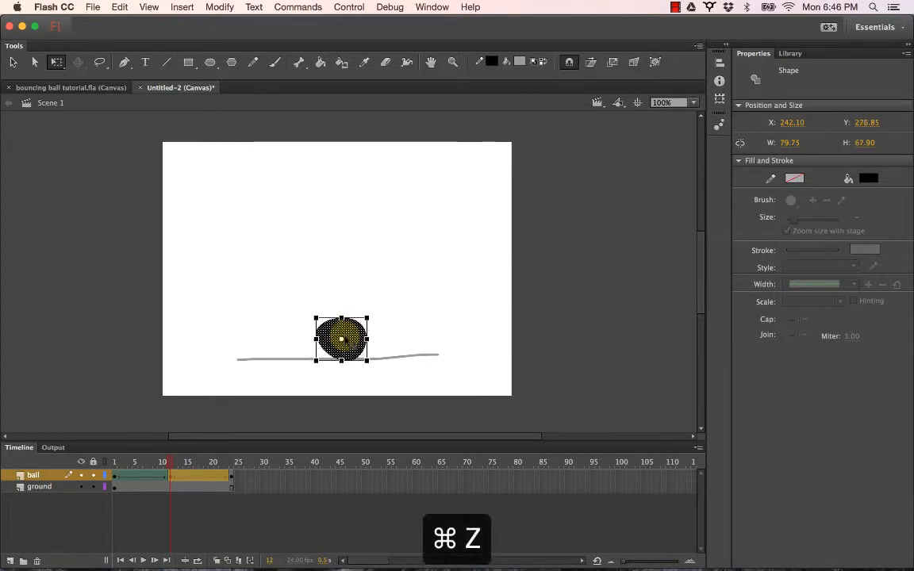
{"action": "left_click_drag", "start_coordinate": [341, 317], "coordinate": [341, 328]}
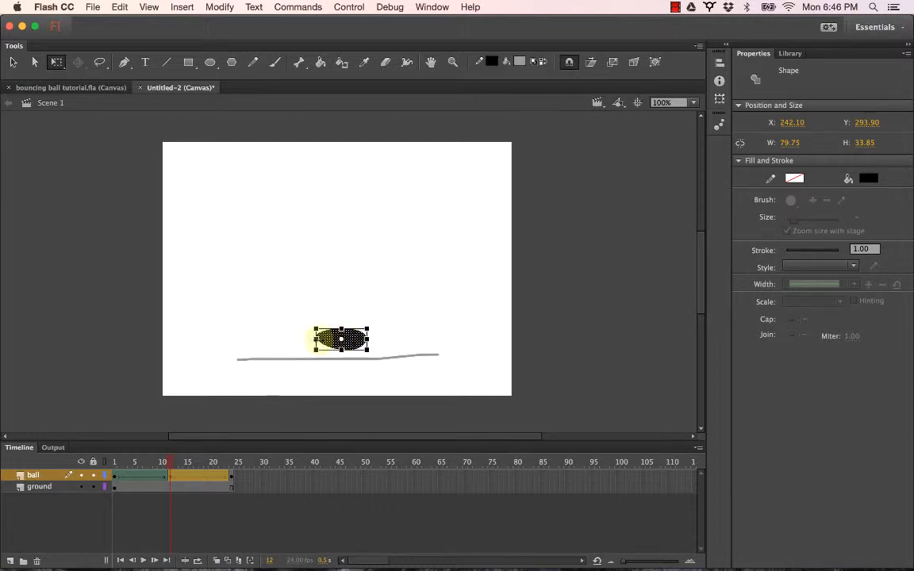
{"action": "left_click_drag", "start_coordinate": [316, 339], "coordinate": [301, 339]}
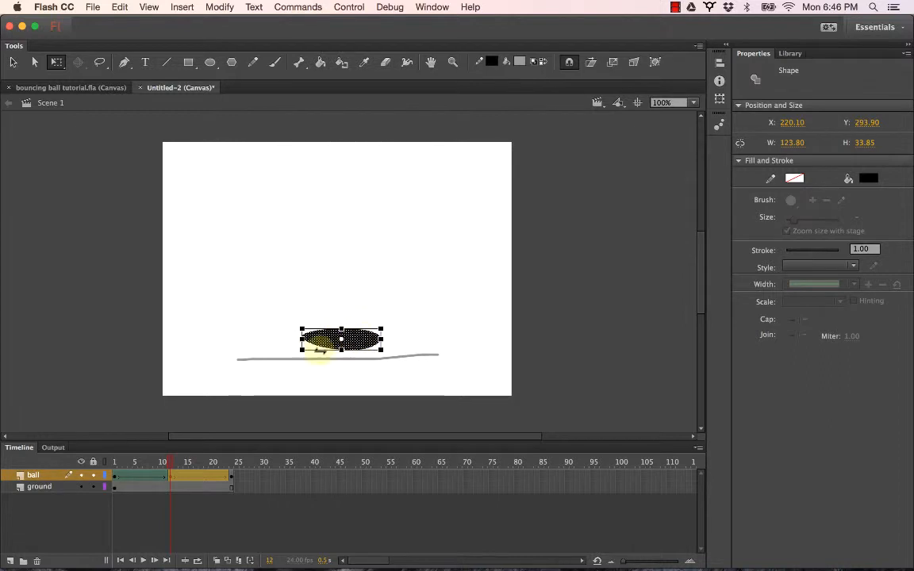
{"action": "left_click_drag", "start_coordinate": [361, 351], "coordinate": [362, 359]}
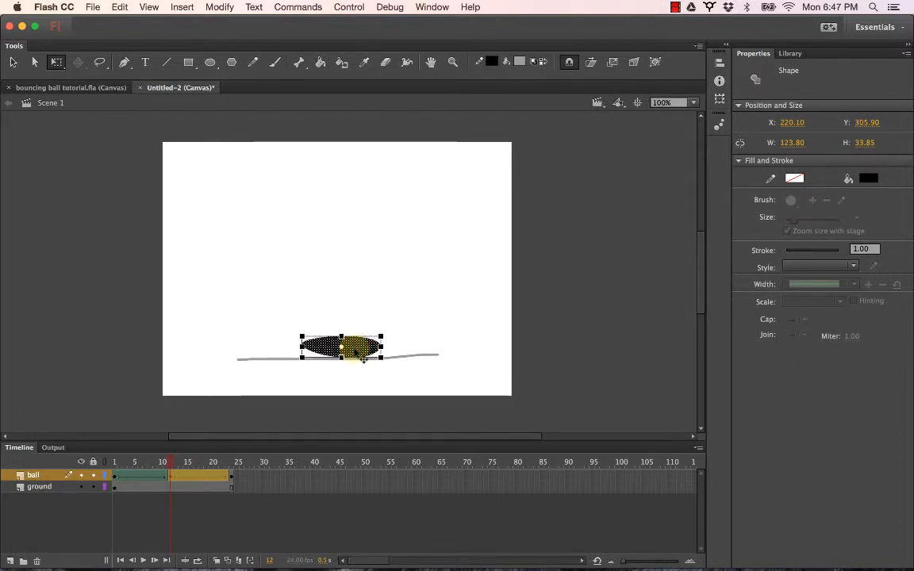
{"action": "mouse_move", "coordinate": [169, 466]}
{"action": "left_mouse_down"}
{"action": "mouse_move", "coordinate": [112, 466]}
{"action": "mouse_move", "coordinate": [170, 467]}
{"action": "left_mouse_up"}
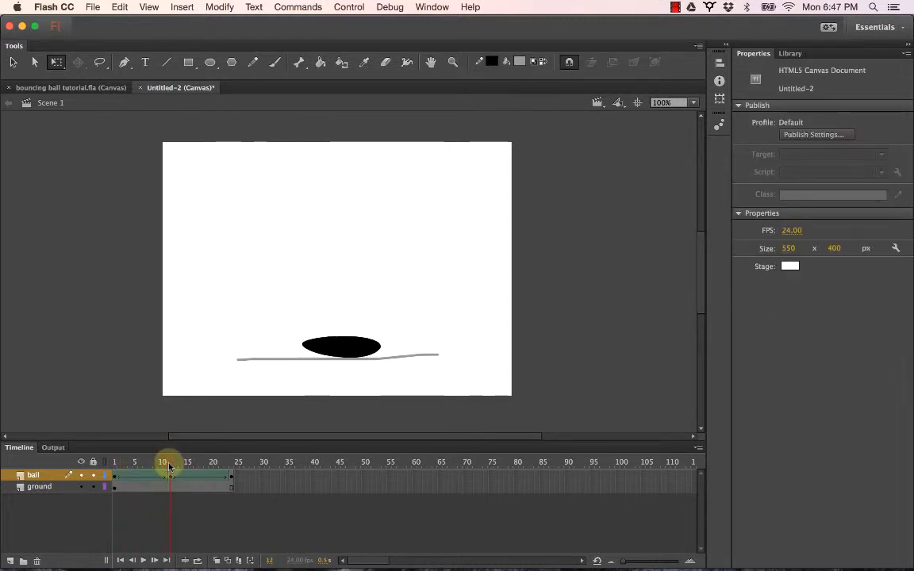
{"action": "left_click", "coordinate": [114, 476]}
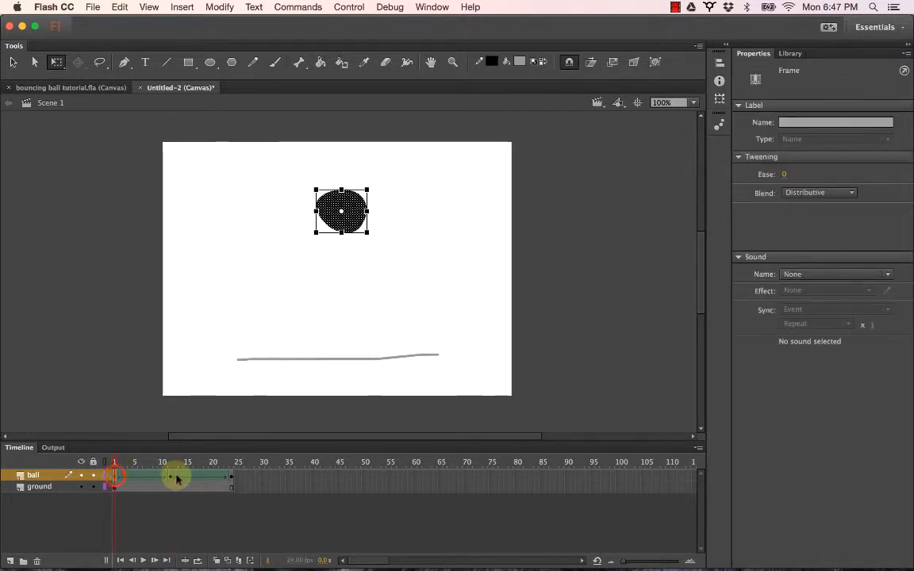
{"action": "left_click", "coordinate": [171, 478]}
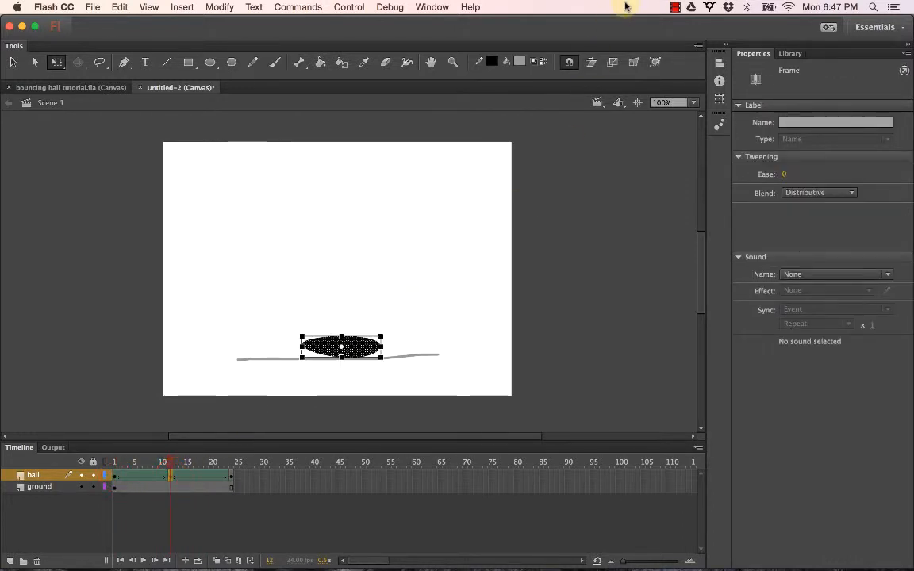
{"action": "left_click", "coordinate": [676, 8]}
{"action": "left_click", "coordinate": [689, 35]}
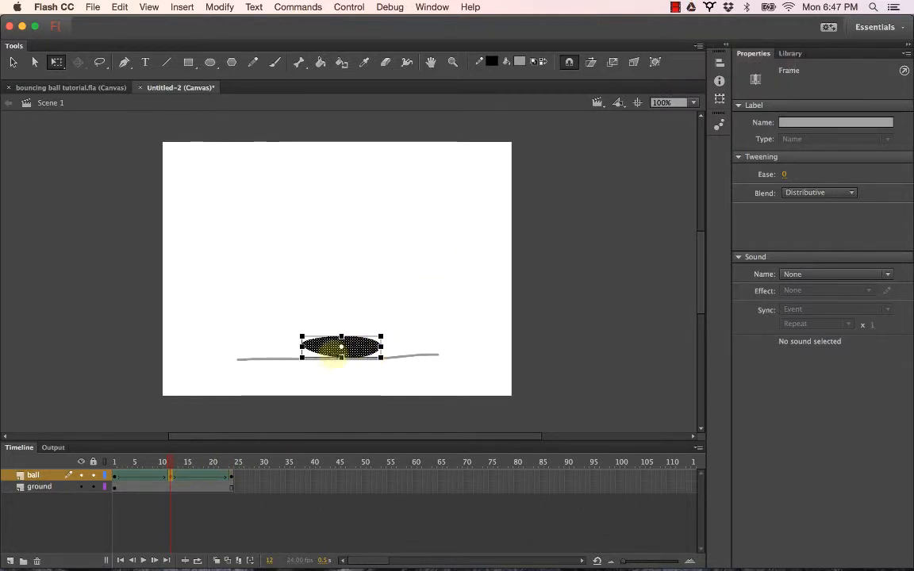
Turn on looped playback over frames 1 to 24 and preview the bouncing ball
{"action": "mouse_move", "coordinate": [168, 466]}
{"action": "left_mouse_down"}
{"action": "mouse_move", "coordinate": [112, 465]}
{"action": "mouse_move", "coordinate": [170, 465]}
{"action": "left_mouse_up"}
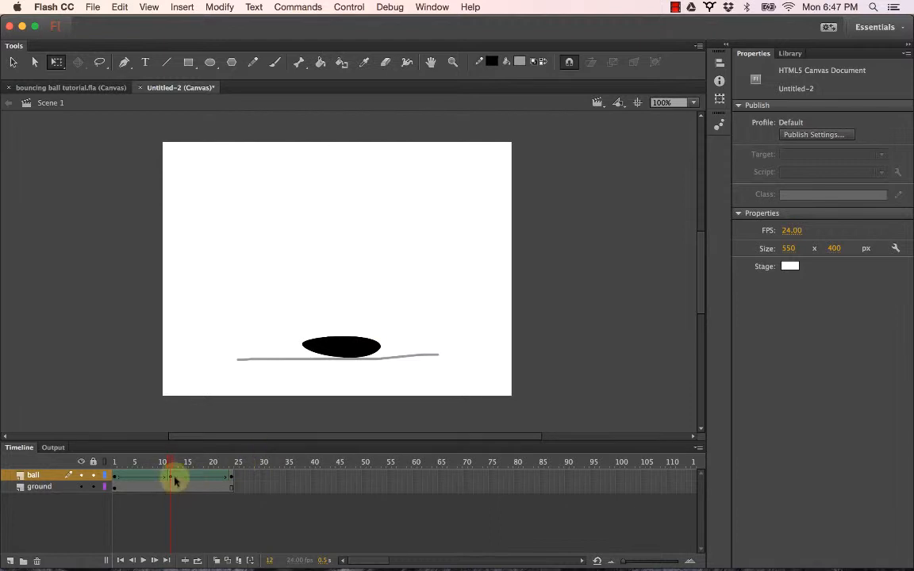
{"action": "mouse_move", "coordinate": [168, 468]}
{"action": "left_mouse_down"}
{"action": "mouse_move", "coordinate": [116, 468]}
{"action": "mouse_move", "coordinate": [171, 467]}
{"action": "left_mouse_up"}
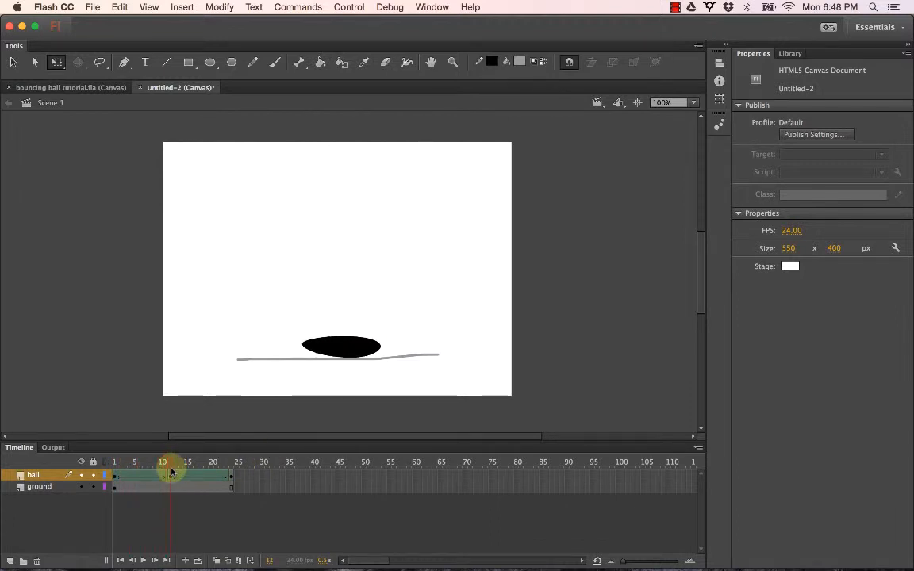
{"action": "left_click", "coordinate": [197, 560]}
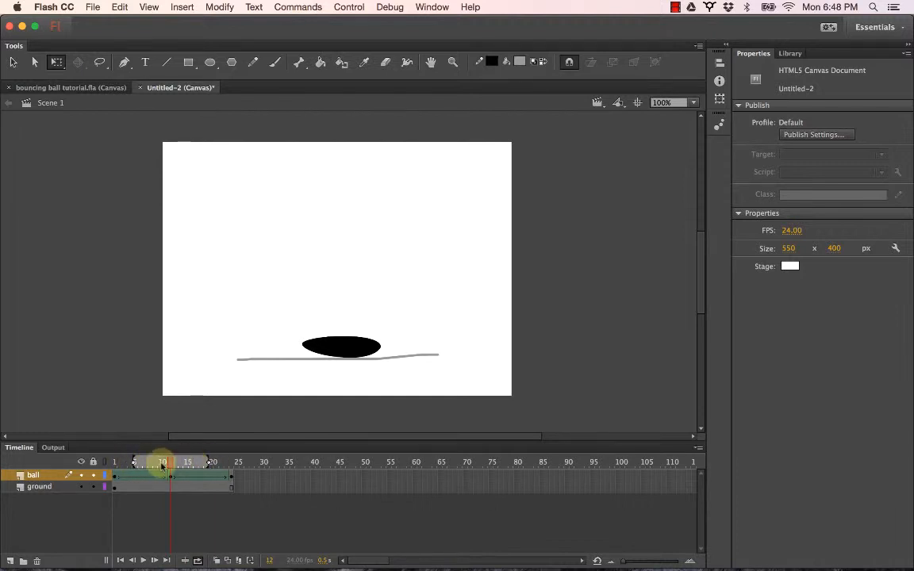
{"action": "left_click_drag", "start_coordinate": [133, 463], "coordinate": [117, 466]}
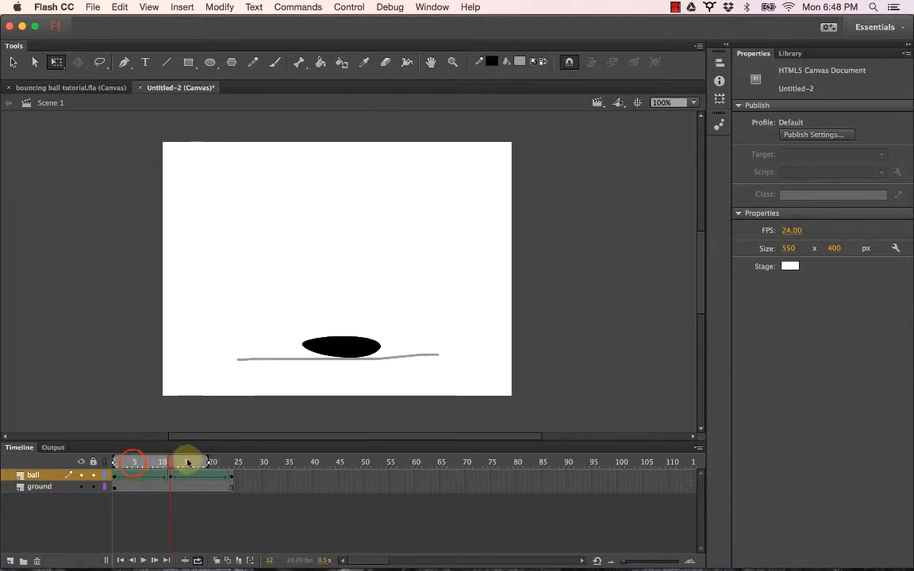
{"action": "left_click_drag", "start_coordinate": [208, 461], "coordinate": [234, 463]}
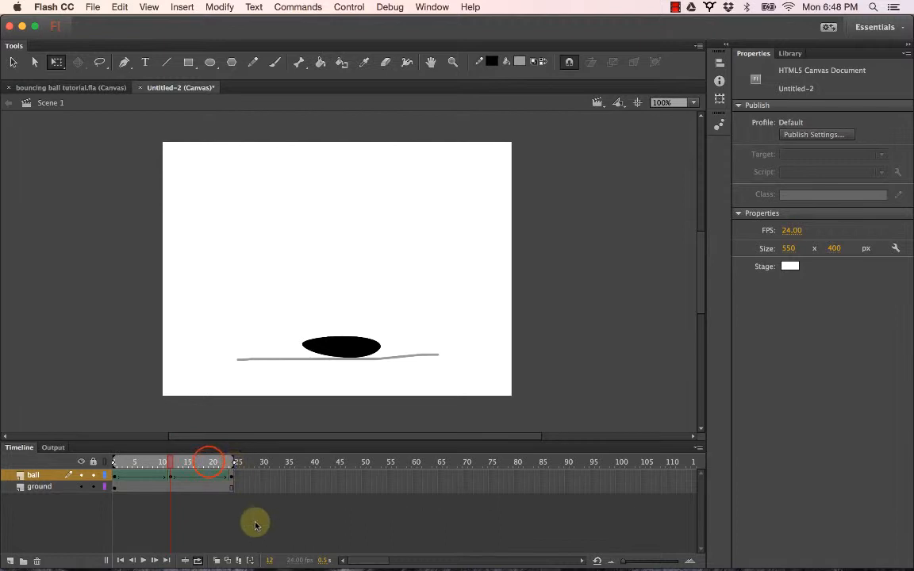
{"action": "left_click", "coordinate": [143, 560]}
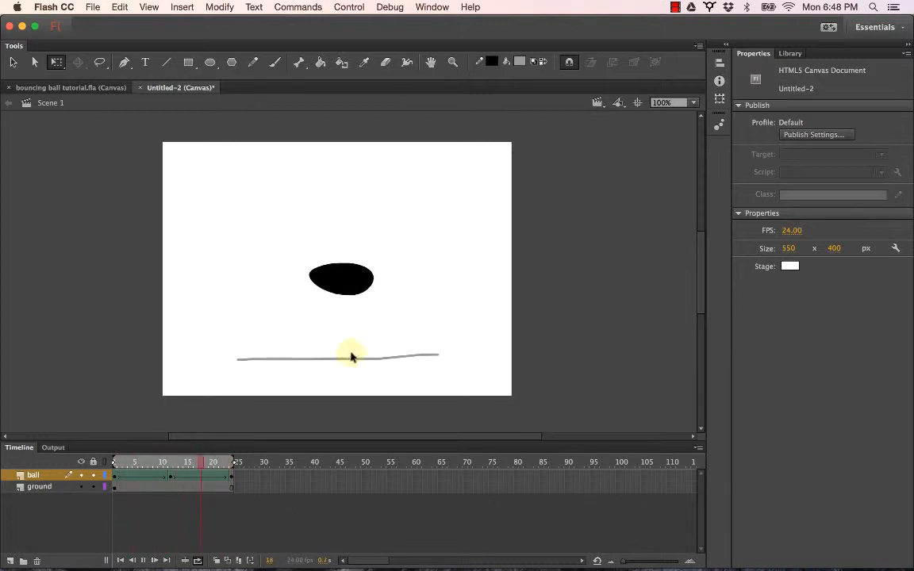
{"action": "left_click", "coordinate": [142, 562]}
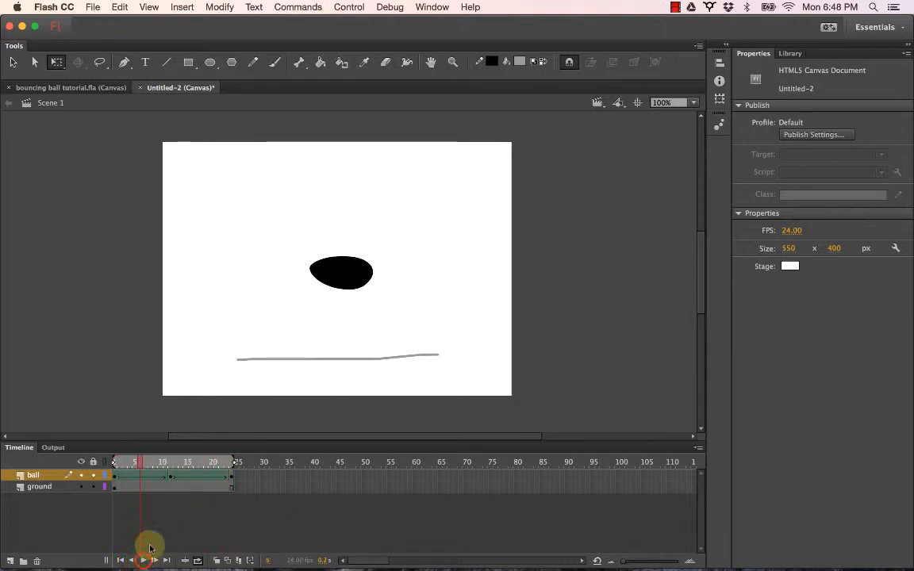
Insert a keyframe on the ball layer at frame 11, stretch the ball vertically to about 66 by 105 px, and place it just above the ground line
{"action": "left_click_drag", "start_coordinate": [161, 462], "coordinate": [140, 463]}
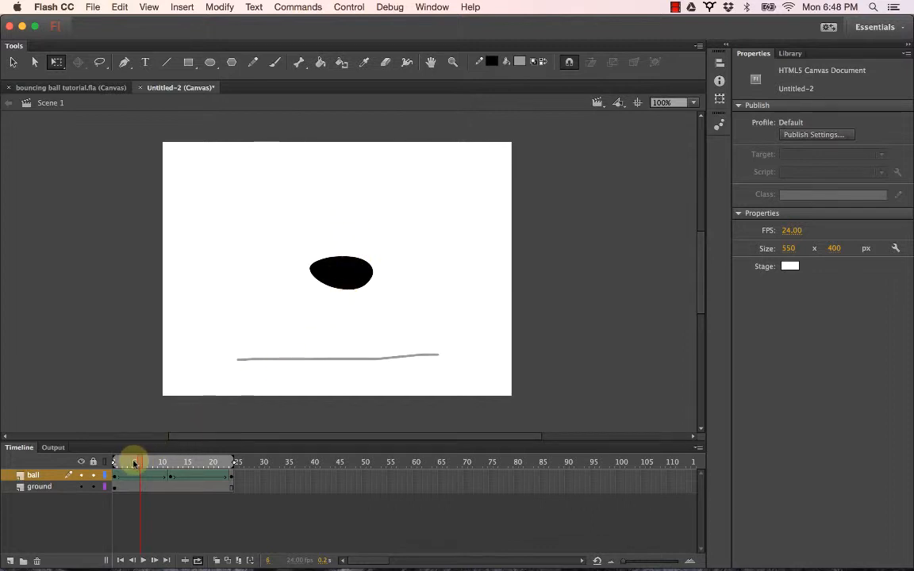
{"action": "left_click_drag", "start_coordinate": [135, 463], "coordinate": [164, 465]}
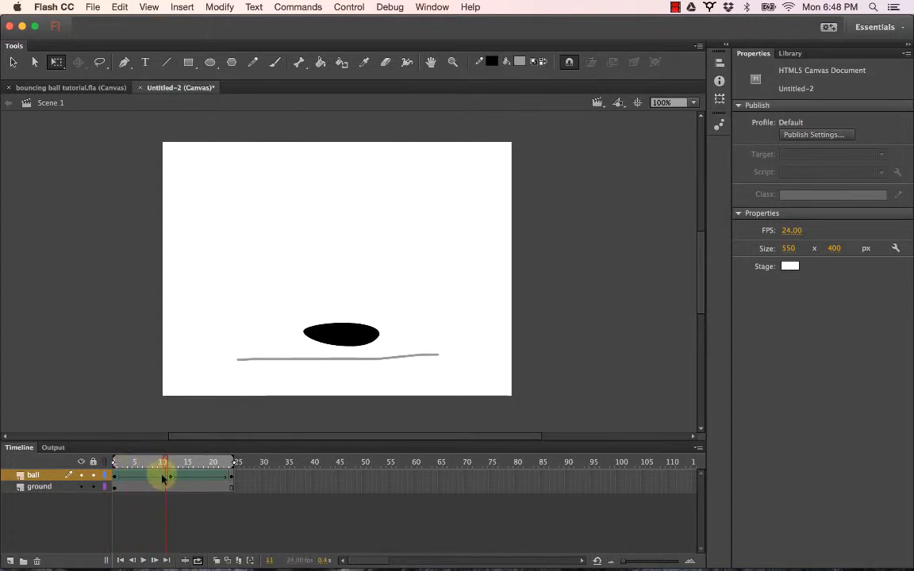
{"action": "left_click", "coordinate": [166, 479]}
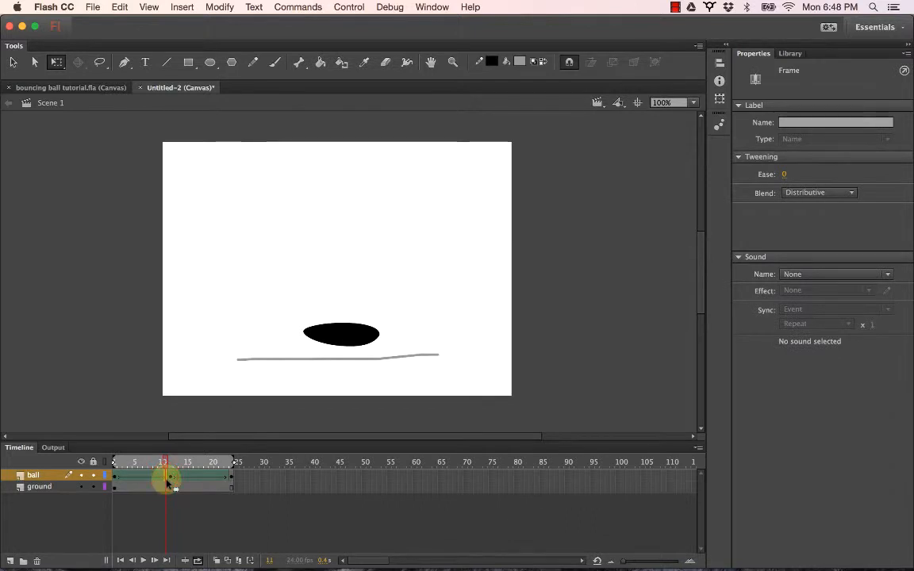
{"action": "left_click", "coordinate": [171, 465]}
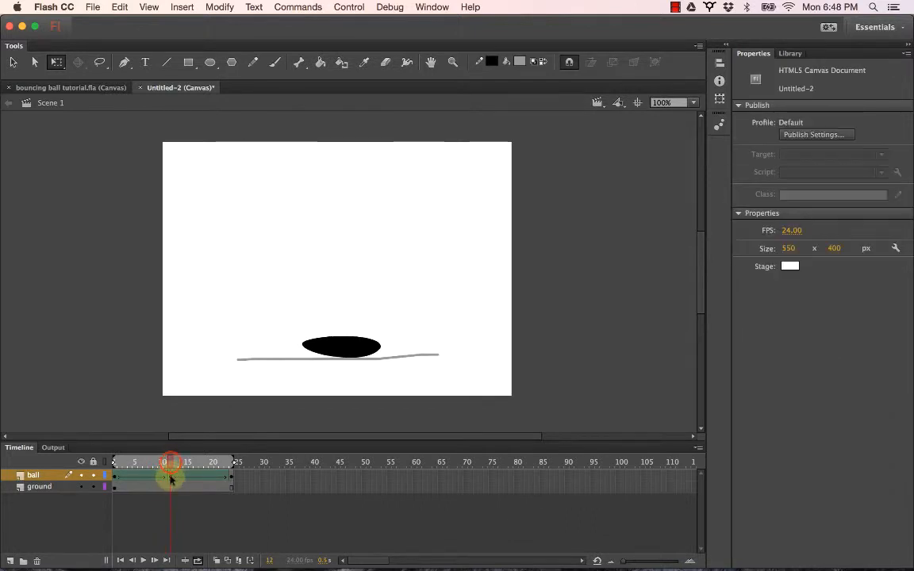
{"action": "left_click_drag", "start_coordinate": [164, 464], "coordinate": [166, 479]}
{"action": "right_click", "coordinate": [165, 480]}
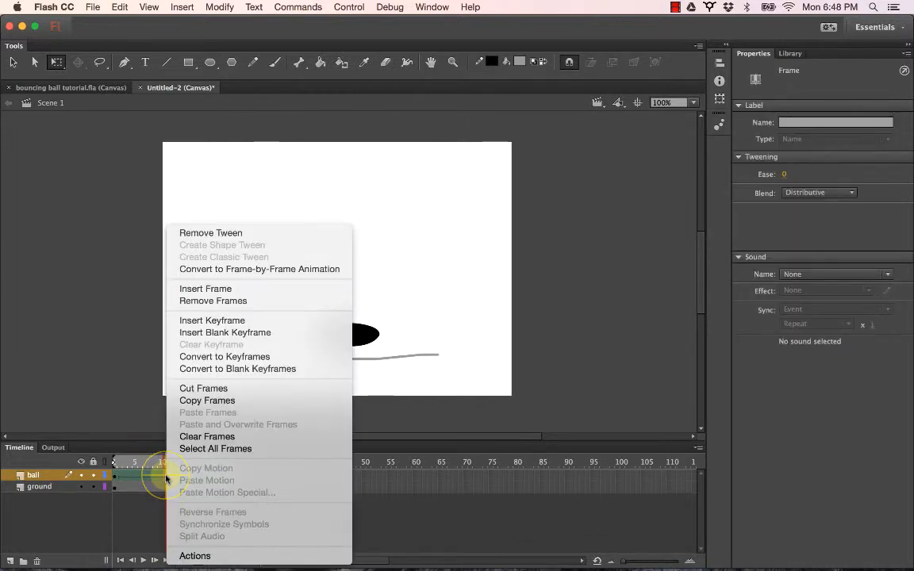
{"action": "left_click", "coordinate": [217, 320]}
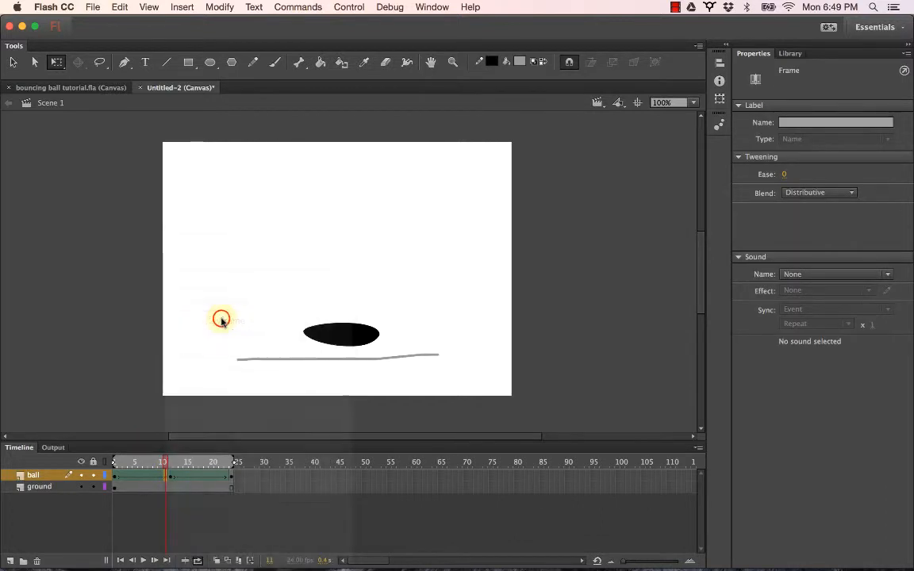
{"action": "left_click_drag", "start_coordinate": [341, 323], "coordinate": [342, 301]}
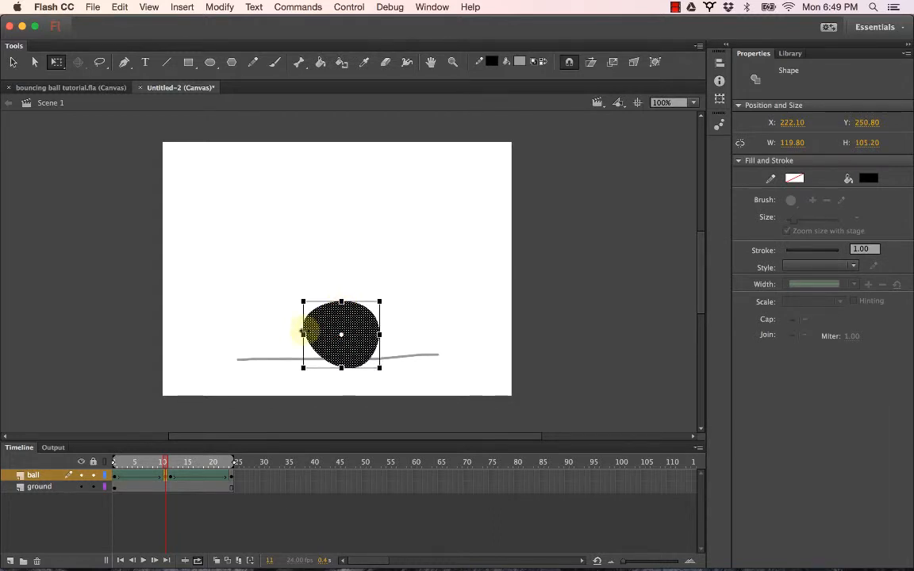
{"action": "left_click_drag", "start_coordinate": [303, 334], "coordinate": [343, 339]}
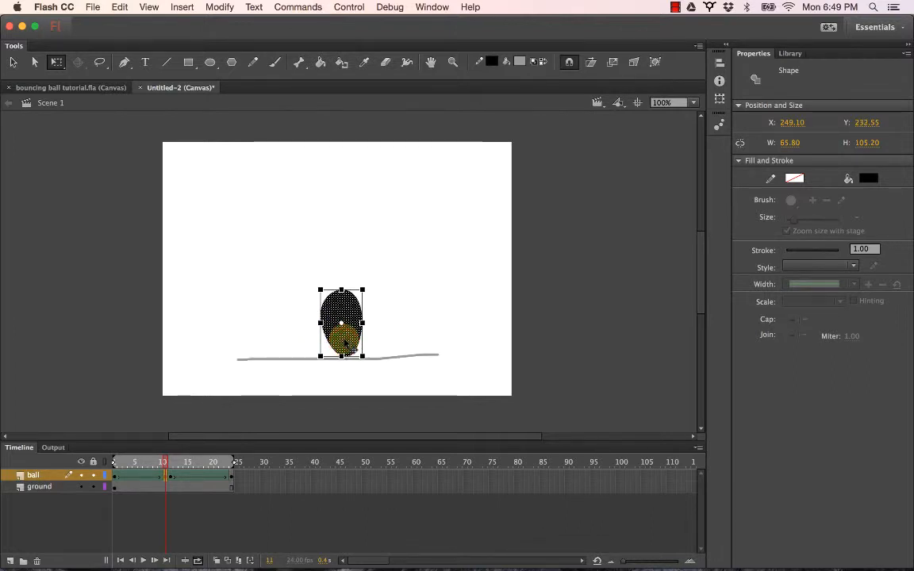
Insert a keyframe on the ball layer at frame 13 and stretch the ball to about 64 by 100 px, resting on the ground line
{"action": "left_click", "coordinate": [172, 466]}
{"action": "left_click_drag", "start_coordinate": [172, 464], "coordinate": [125, 463]}
{"action": "mouse_move", "coordinate": [142, 463]}
{"action": "left_mouse_down"}
{"action": "mouse_move", "coordinate": [169, 464]}
{"action": "mouse_move", "coordinate": [178, 480]}
{"action": "left_mouse_up"}
{"action": "left_click", "coordinate": [176, 479]}
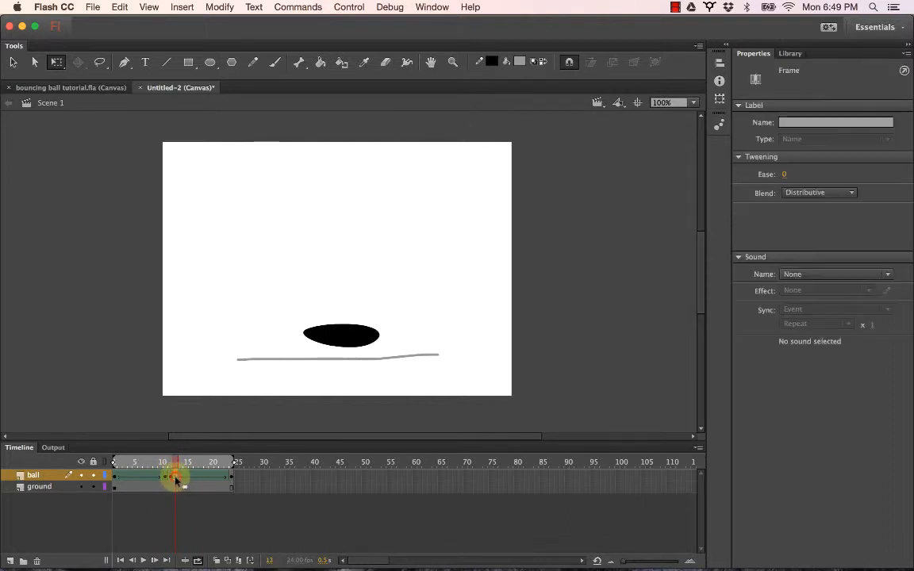
{"action": "right_click", "coordinate": [175, 480]}
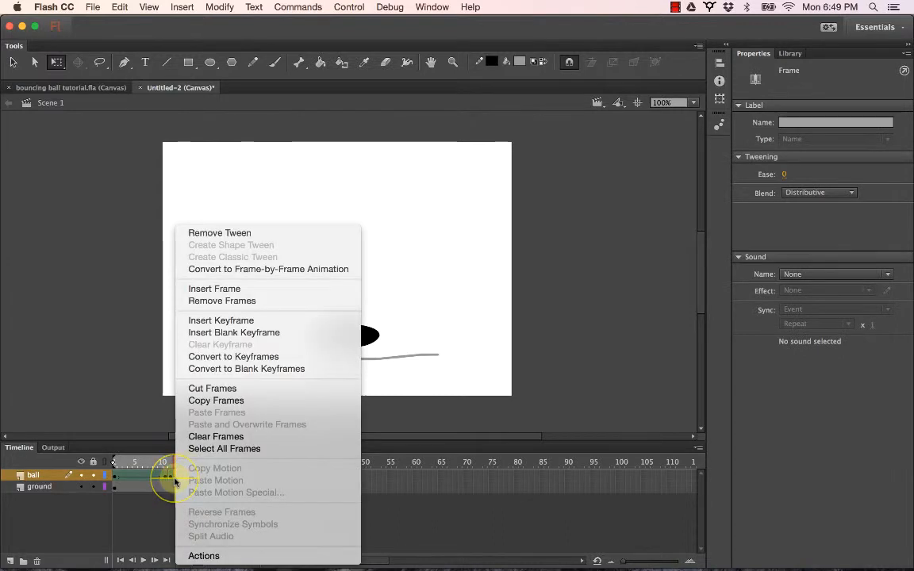
{"action": "left_click", "coordinate": [228, 320]}
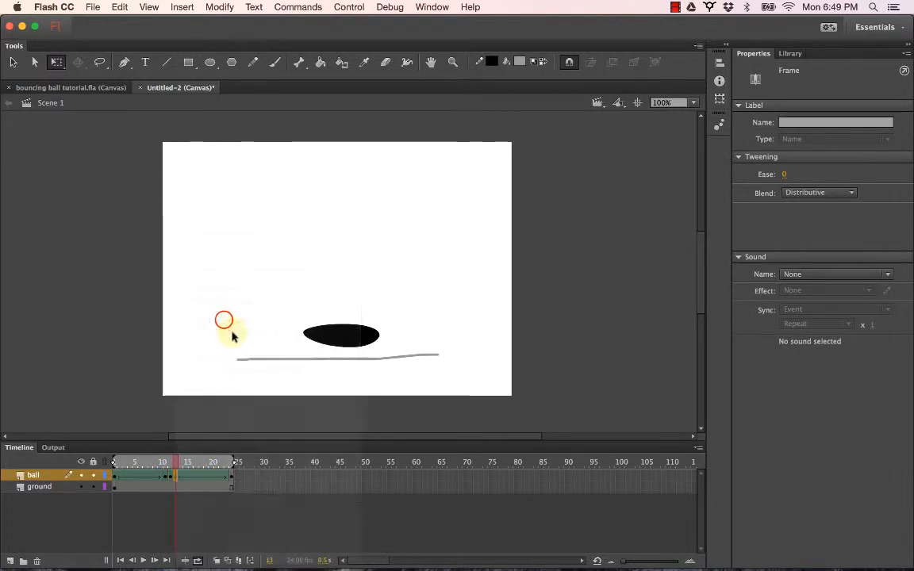
{"action": "mouse_move", "coordinate": [341, 347]}
{"action": "left_mouse_down"}
{"action": "mouse_move", "coordinate": [342, 358]}
{"action": "mouse_move", "coordinate": [320, 335]}
{"action": "mouse_move", "coordinate": [341, 368]}
{"action": "mouse_move", "coordinate": [348, 331]}
{"action": "mouse_move", "coordinate": [349, 346]}
{"action": "left_mouse_up"}
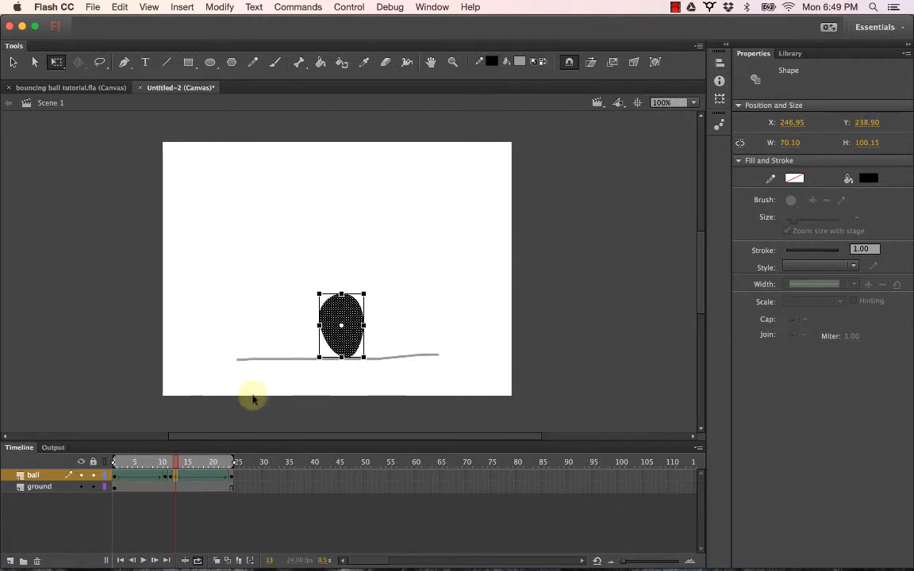
{"action": "left_click", "coordinate": [175, 470]}
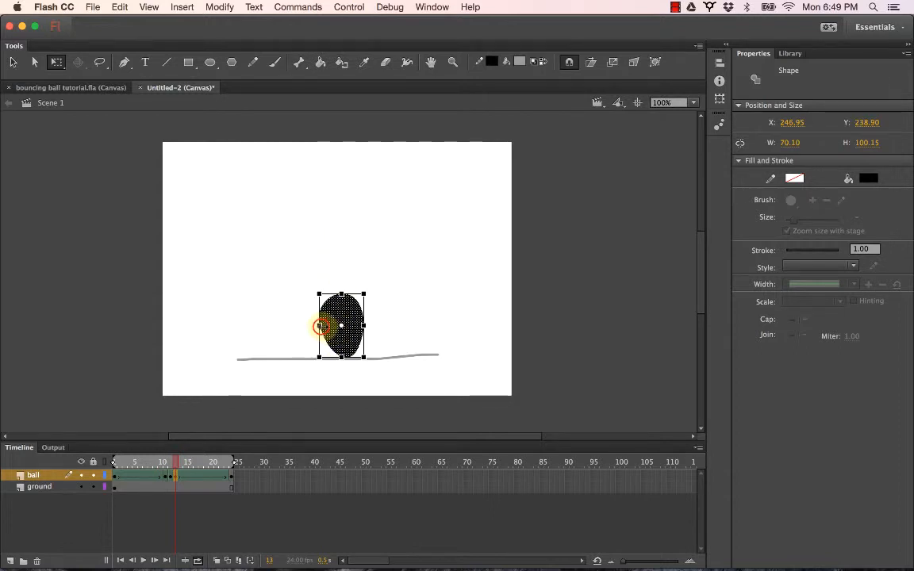
{"action": "left_click_drag", "start_coordinate": [320, 326], "coordinate": [324, 325]}
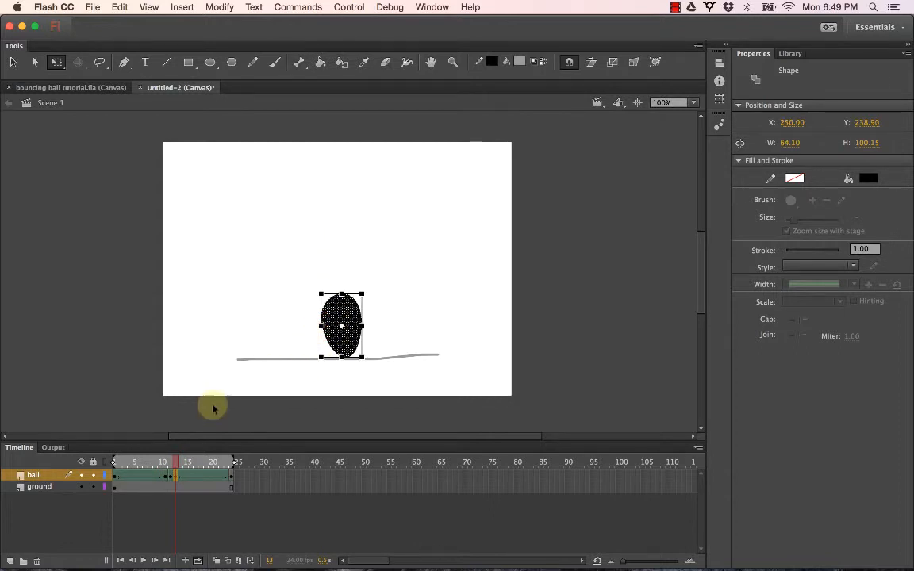
Play the looped animation and compare the ball's shape at frames 1, 12 and 13
{"action": "left_click", "coordinate": [178, 462]}
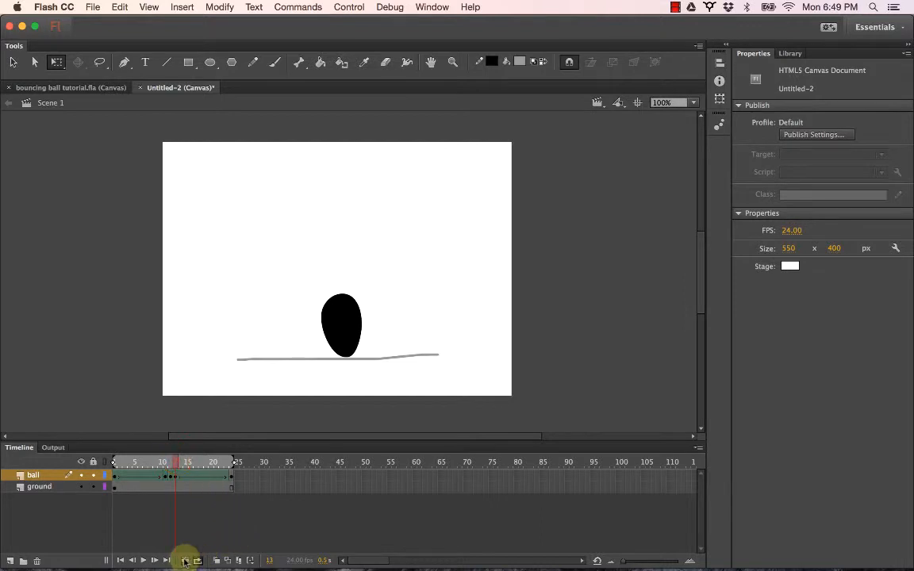
{"action": "key", "text": "Return"}
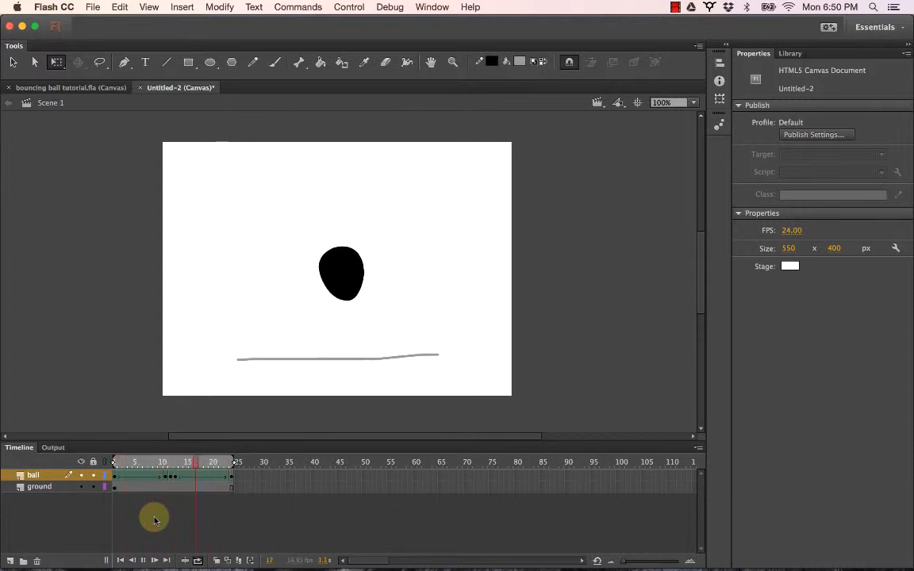
{"action": "left_click", "coordinate": [145, 560]}
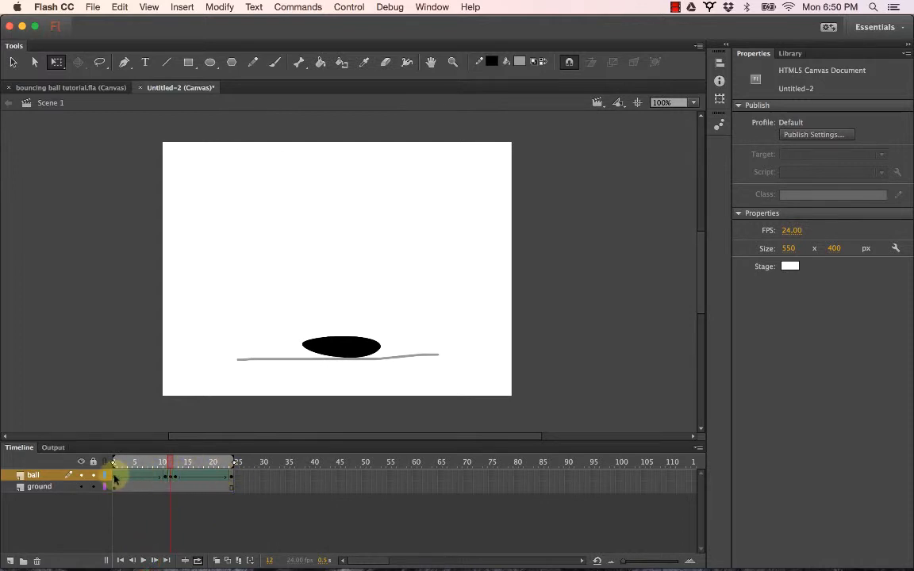
{"action": "left_click_drag", "start_coordinate": [115, 476], "coordinate": [224, 476]}
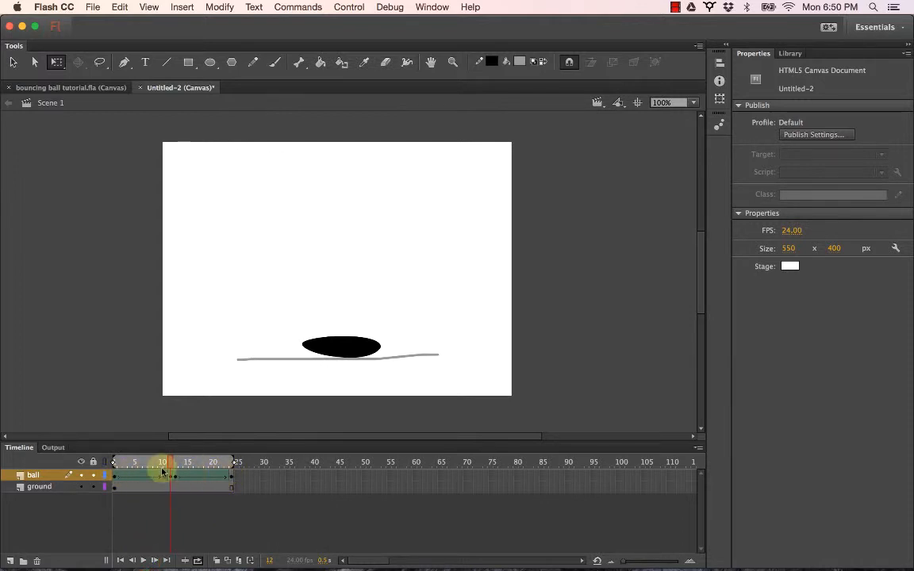
{"action": "left_click_drag", "start_coordinate": [168, 463], "coordinate": [114, 462]}
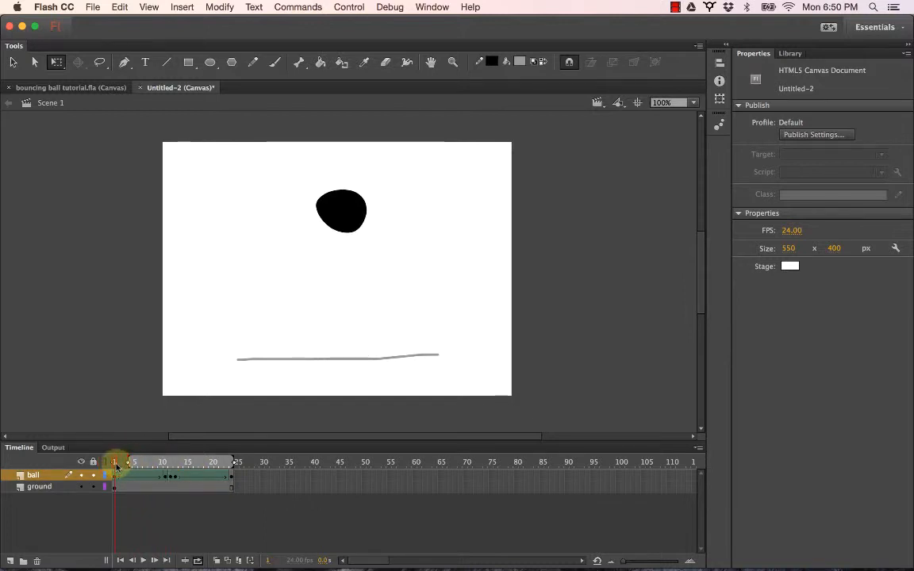
{"action": "left_click", "coordinate": [175, 467]}
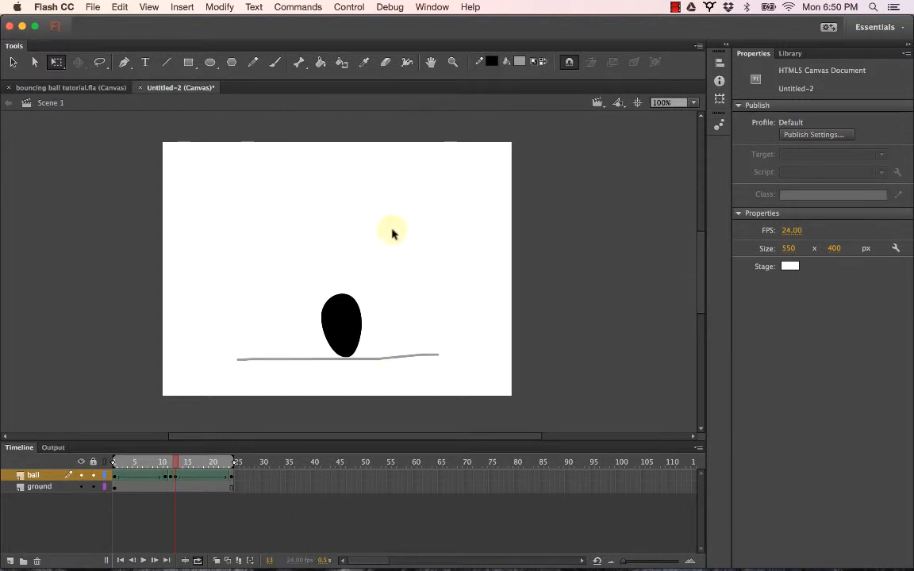
{"action": "left_click", "coordinate": [170, 462]}
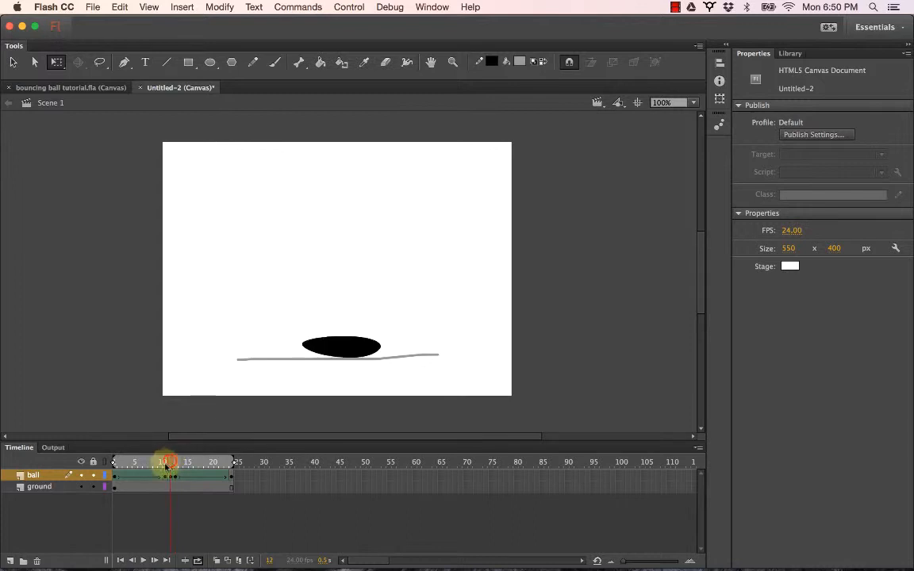
Show onion skin outlines of the ball and extend their range to cover frames 1 to 24
{"action": "left_click", "coordinate": [218, 561]}
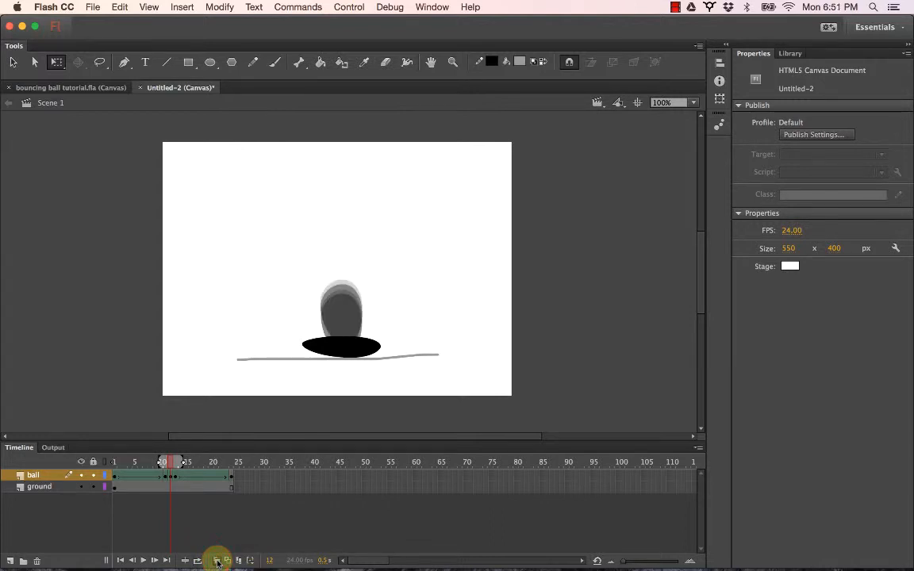
{"action": "left_click", "coordinate": [228, 561]}
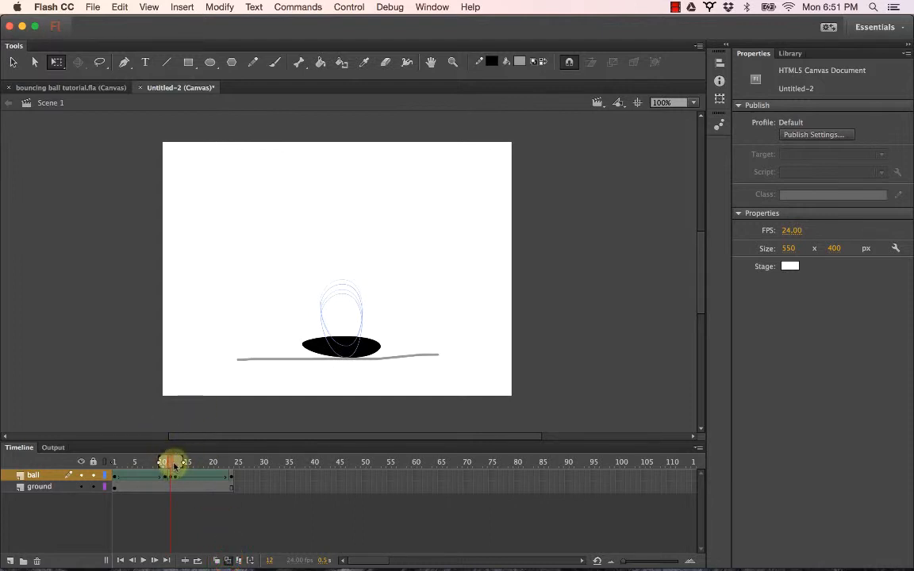
{"action": "left_click", "coordinate": [365, 349]}
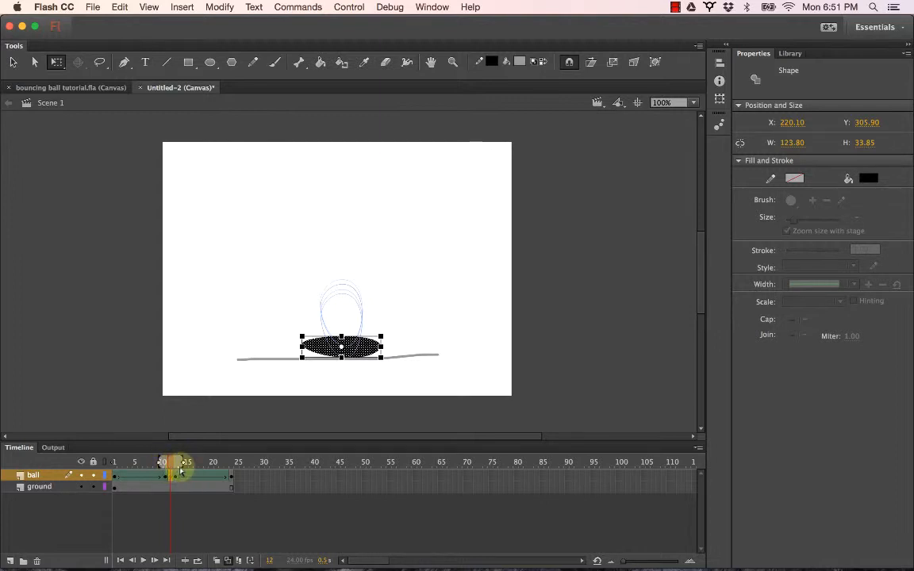
{"action": "left_click", "coordinate": [405, 346]}
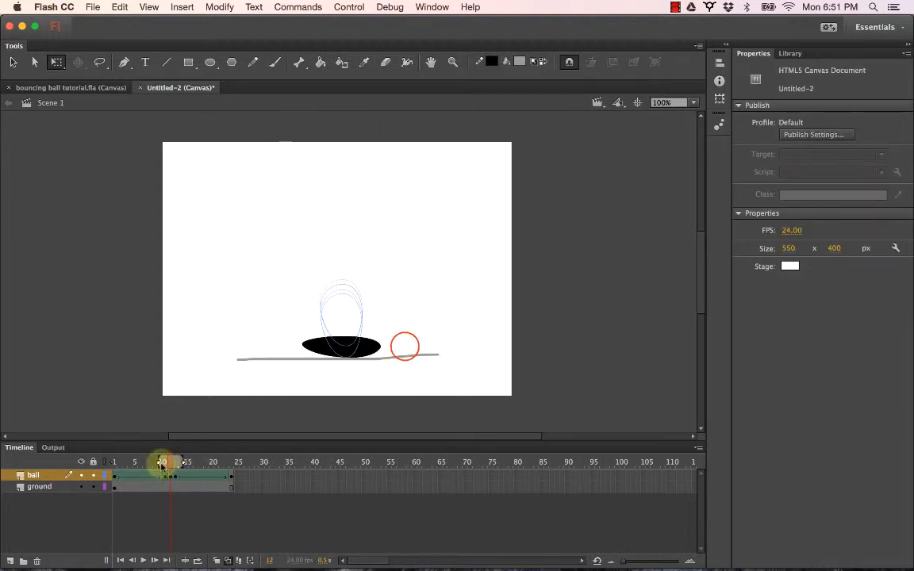
{"action": "left_click_drag", "start_coordinate": [163, 461], "coordinate": [114, 466]}
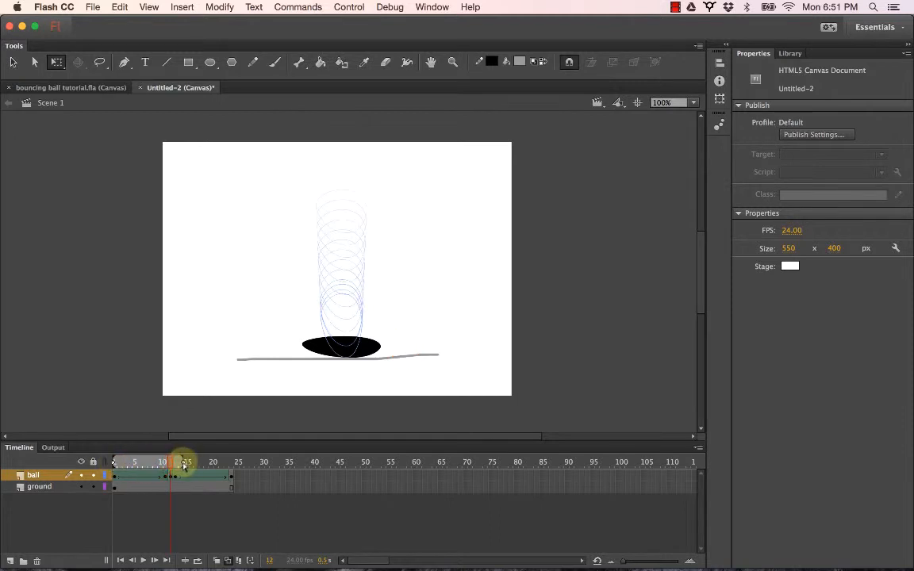
{"action": "left_click_drag", "start_coordinate": [184, 461], "coordinate": [237, 462]}
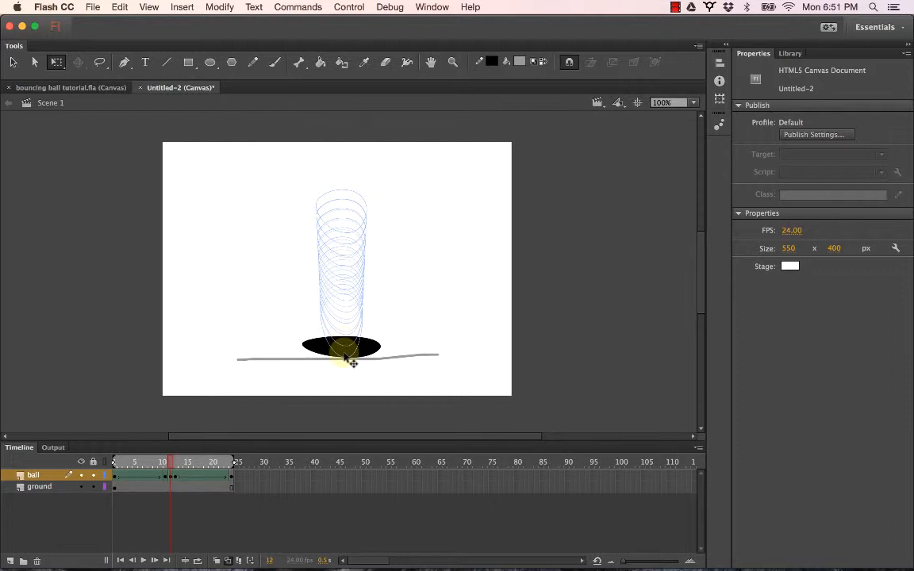
{"action": "mouse_move", "coordinate": [177, 468]}
{"action": "left_mouse_down"}
{"action": "mouse_move", "coordinate": [196, 467]}
{"action": "mouse_move", "coordinate": [165, 462]}
{"action": "mouse_move", "coordinate": [172, 463]}
{"action": "left_mouse_up"}
{"action": "left_click", "coordinate": [178, 467]}
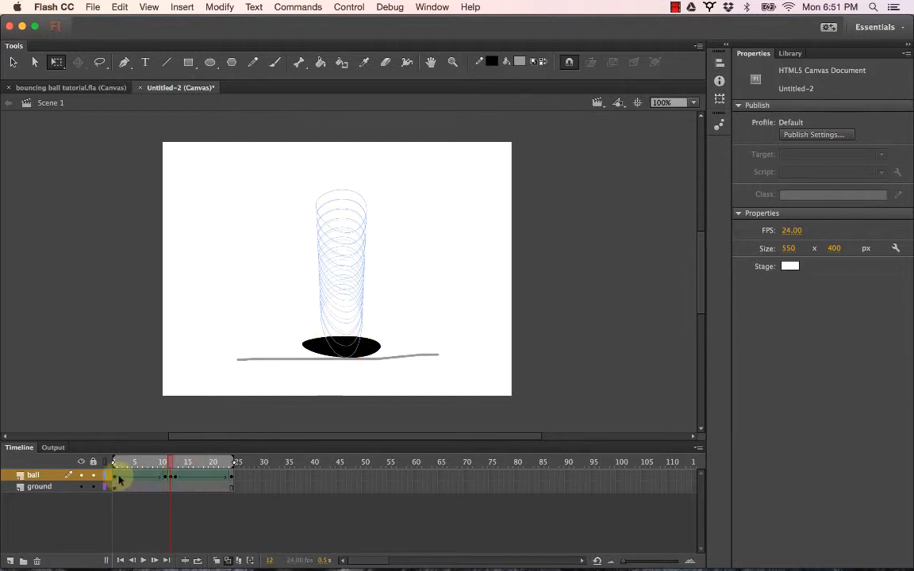
Select frame 3 in the ball's falling tween and turn off the onion skin outlines
{"action": "left_click_drag", "start_coordinate": [171, 464], "coordinate": [124, 464]}
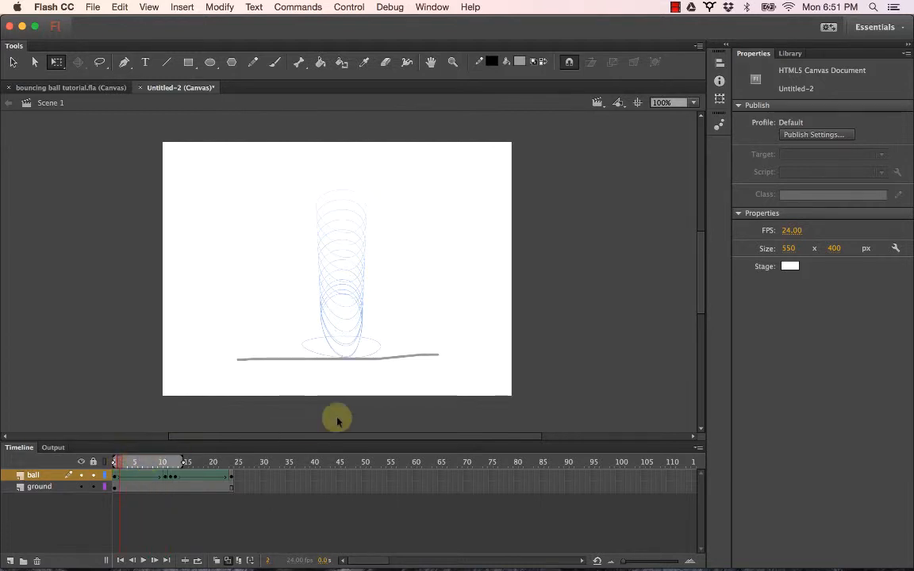
{"action": "left_click", "coordinate": [125, 463]}
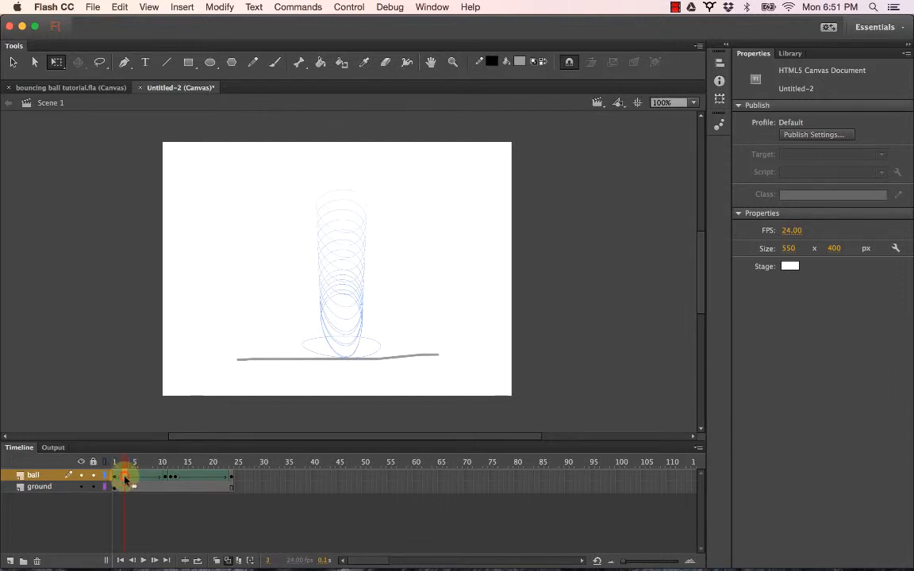
{"action": "left_click", "coordinate": [126, 477]}
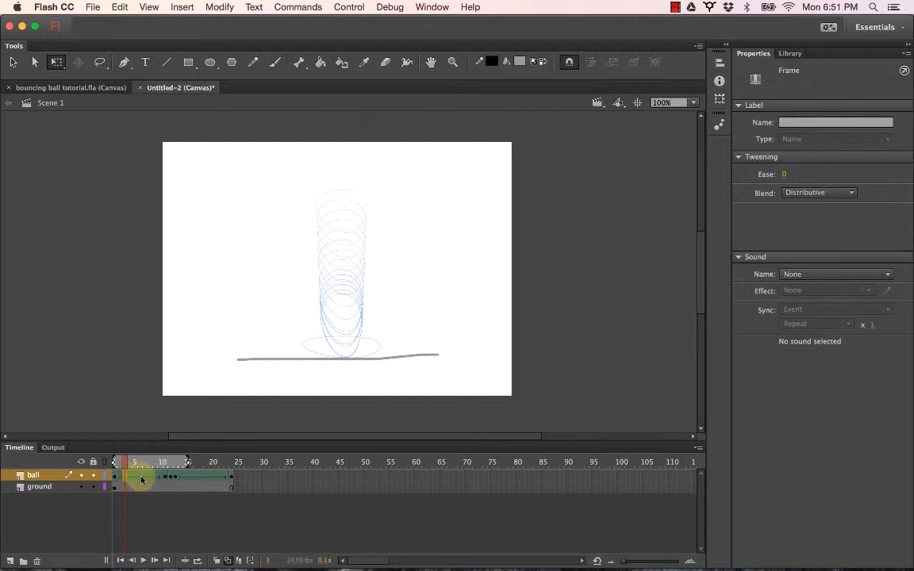
{"action": "left_click", "coordinate": [129, 477]}
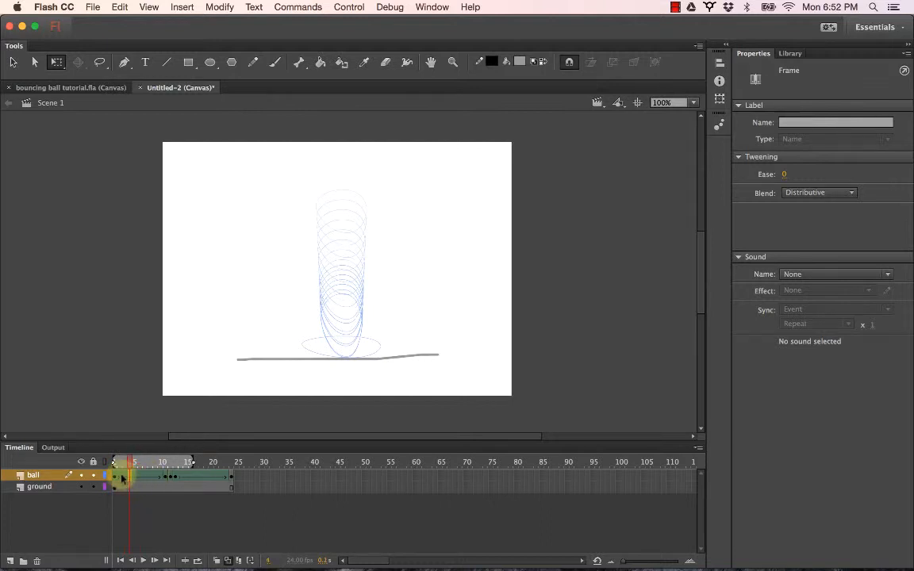
{"action": "left_click", "coordinate": [125, 476]}
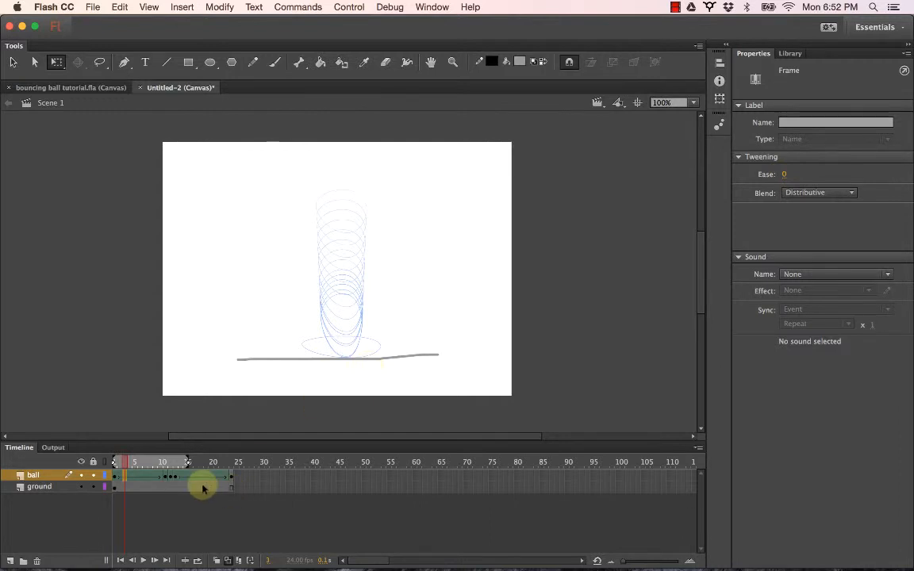
{"action": "left_click", "coordinate": [227, 561]}
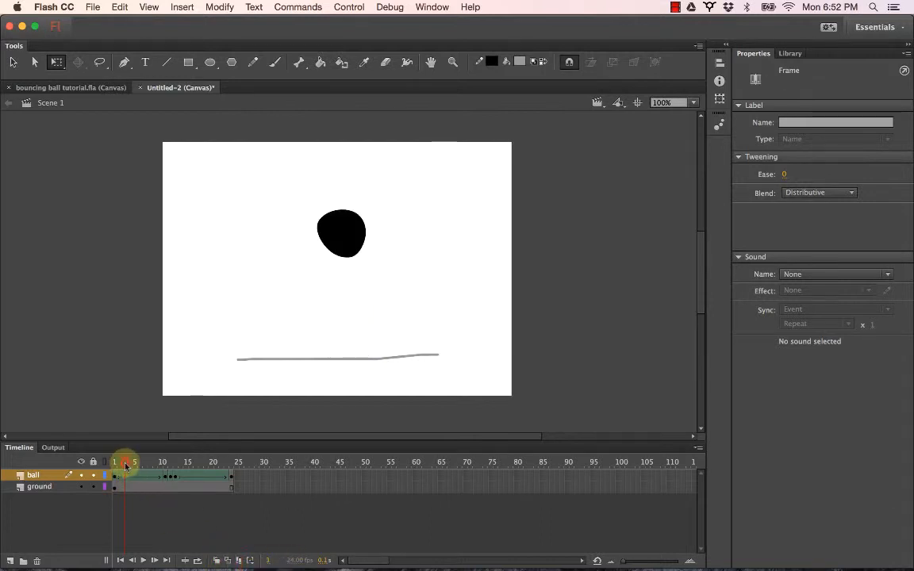
Try eases of -100 and 98 on the ball's falling tween at frame 3 and reset the ease to 0
{"action": "mouse_move", "coordinate": [124, 465]}
{"action": "left_mouse_down"}
{"action": "mouse_move", "coordinate": [112, 465]}
{"action": "mouse_move", "coordinate": [136, 465]}
{"action": "mouse_move", "coordinate": [117, 465]}
{"action": "mouse_move", "coordinate": [124, 465]}
{"action": "left_mouse_up"}
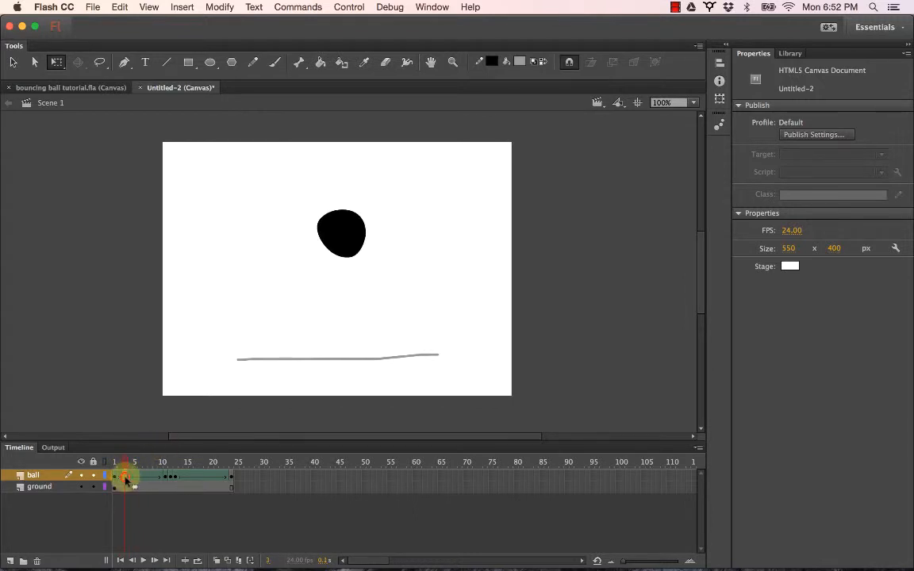
{"action": "left_click", "coordinate": [125, 476]}
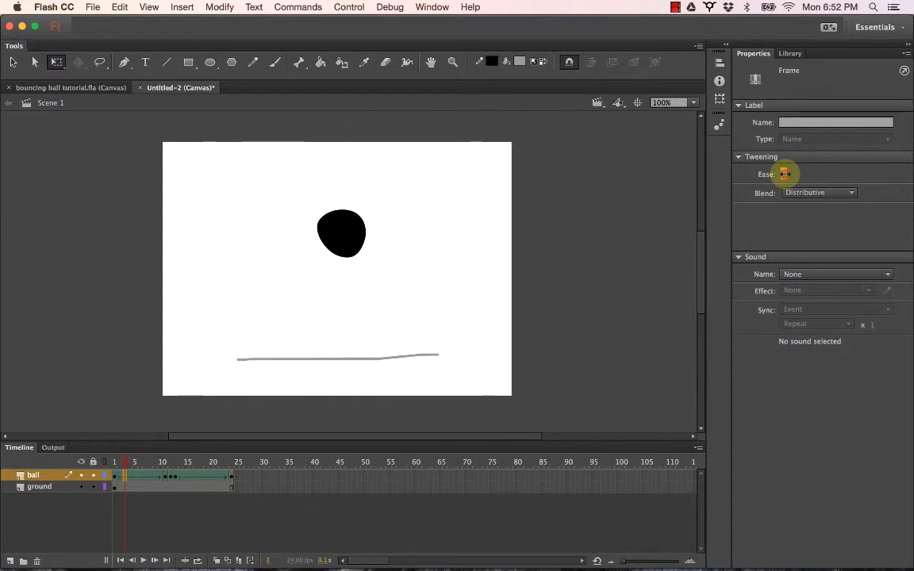
{"action": "left_click_drag", "start_coordinate": [785, 174], "coordinate": [700, 173]}
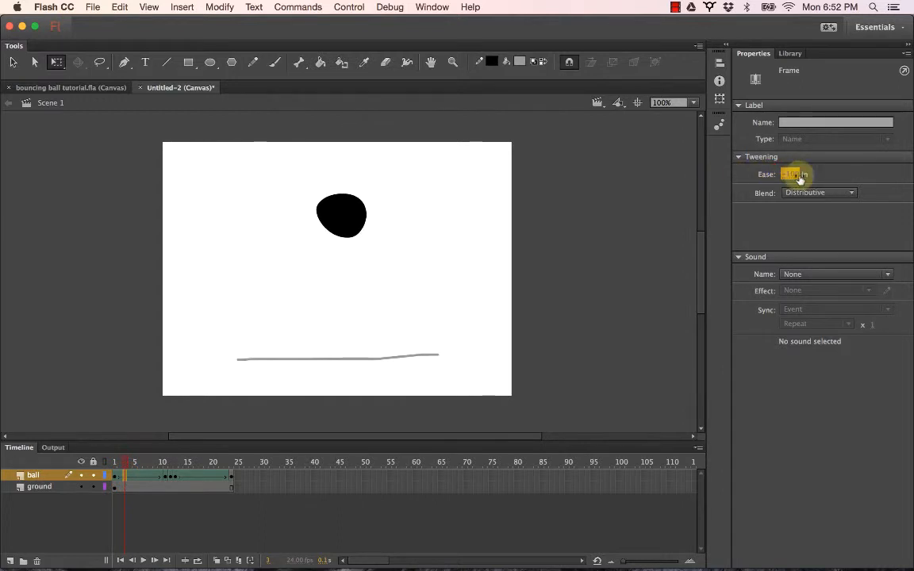
{"action": "left_click_drag", "start_coordinate": [787, 176], "coordinate": [910, 173]}
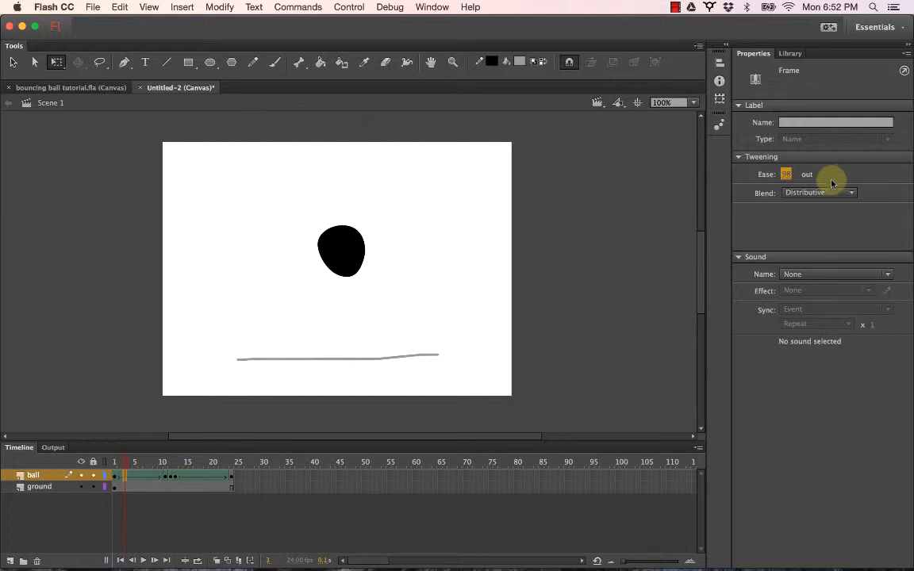
{"action": "left_click_drag", "start_coordinate": [787, 178], "coordinate": [596, 173]}
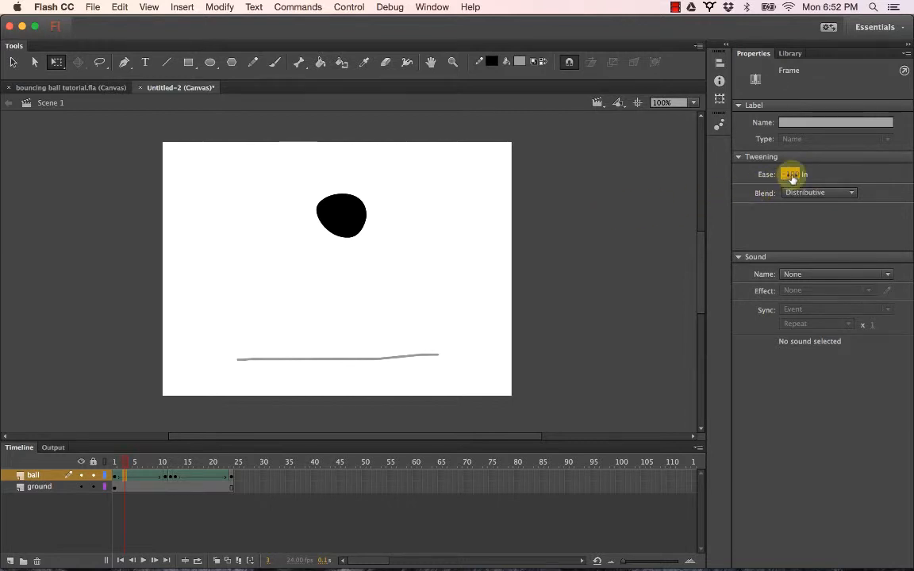
{"action": "type", "text": "0"}
{"action": "key", "text": "Return"}
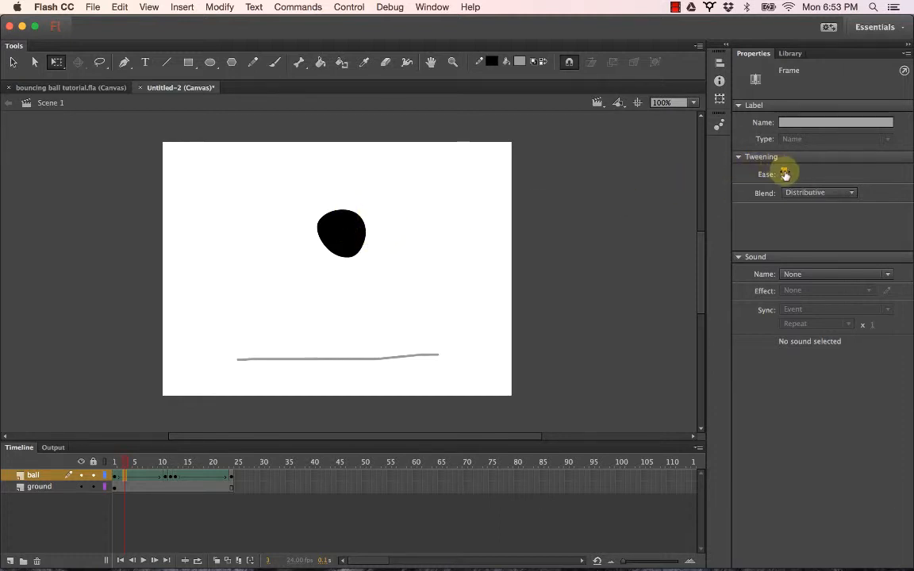
Set the ease to -100 on the ball's falling tween and to 100 on its rising tween at frame 16
{"action": "left_click_drag", "start_coordinate": [783, 174], "coordinate": [578, 176]}
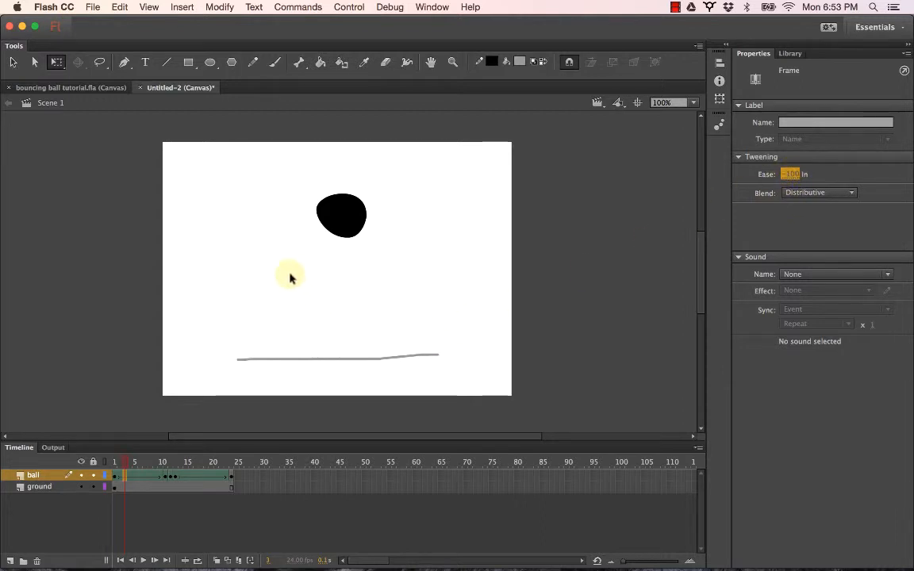
{"action": "left_click", "coordinate": [192, 476]}
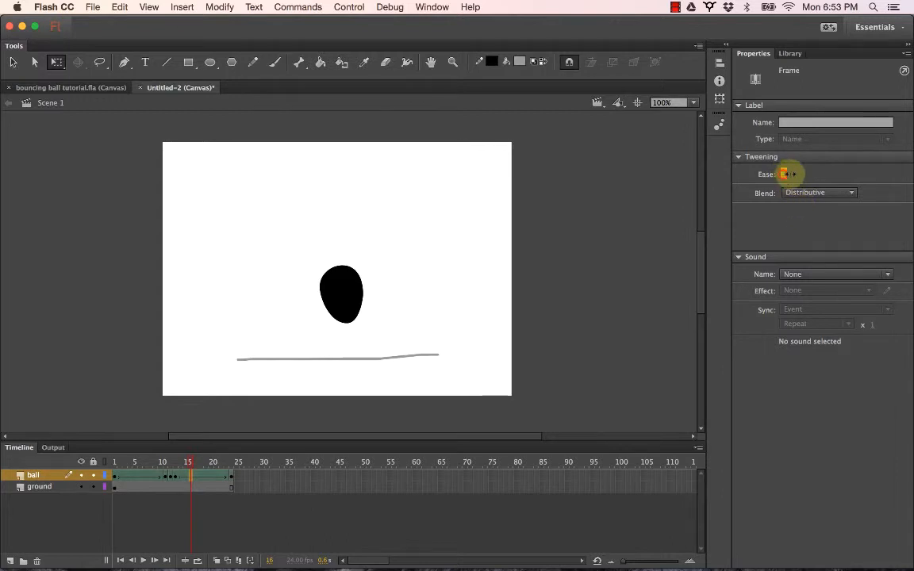
{"action": "left_click_drag", "start_coordinate": [785, 174], "coordinate": [903, 178]}
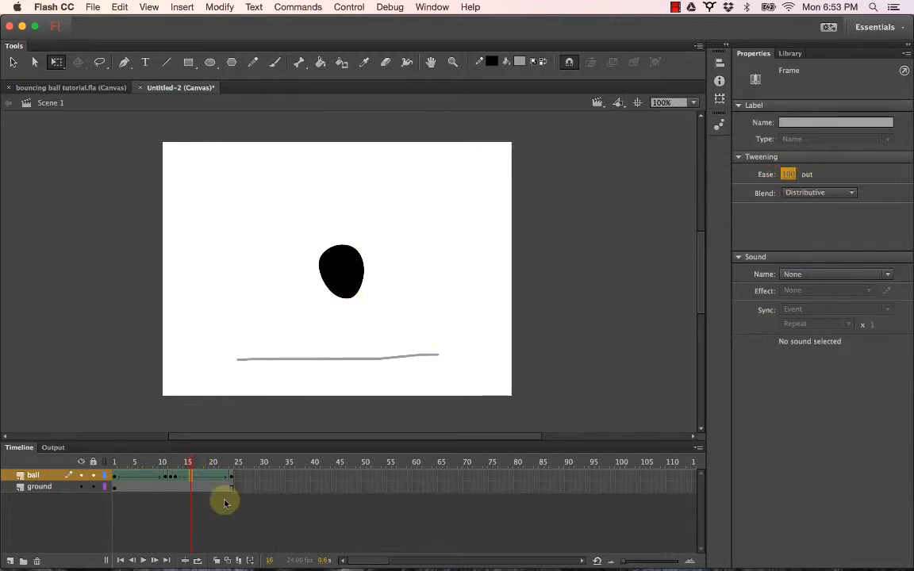
Examine the ball's spacing with onion skin outlines across frames 1 to 24, play the animation, and hide the outlines
{"action": "left_click", "coordinate": [226, 561]}
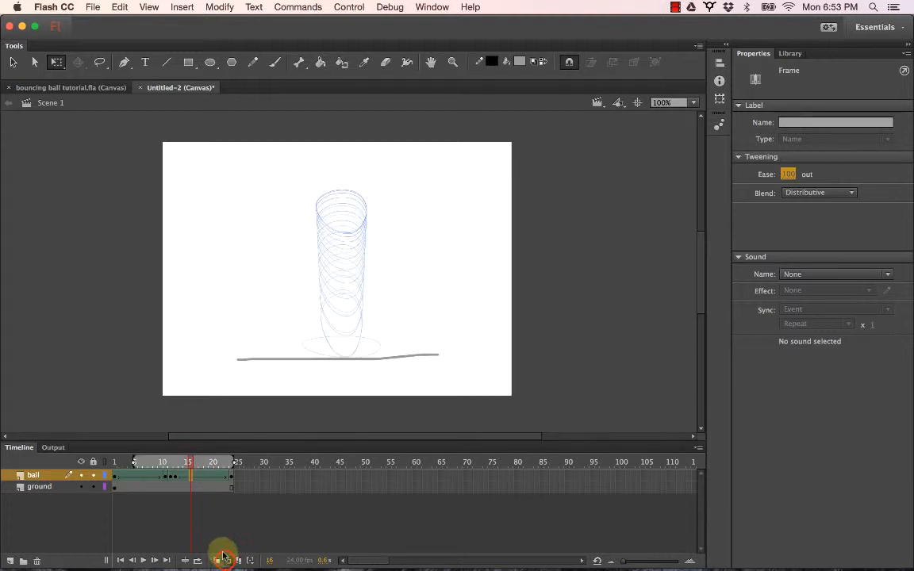
{"action": "left_click_drag", "start_coordinate": [133, 464], "coordinate": [97, 461]}
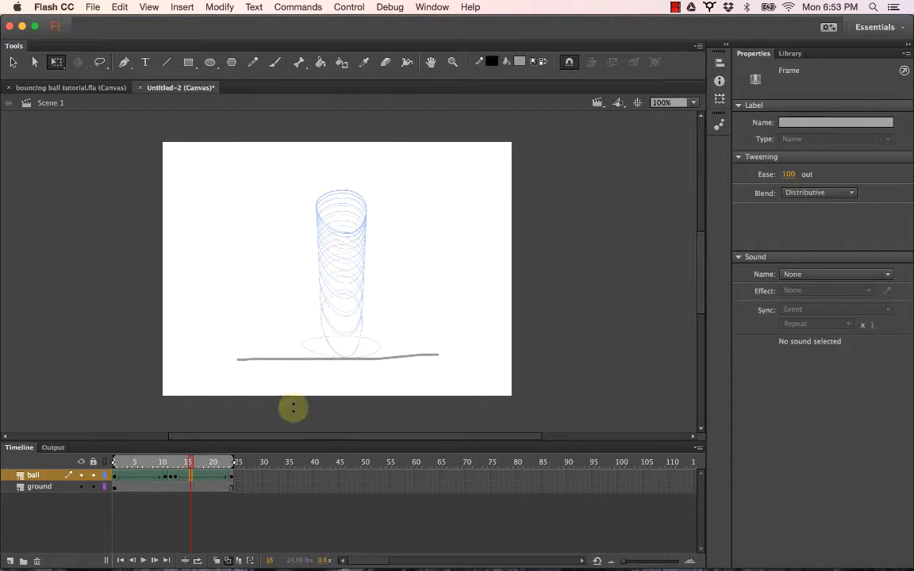
{"action": "left_click", "coordinate": [144, 560]}
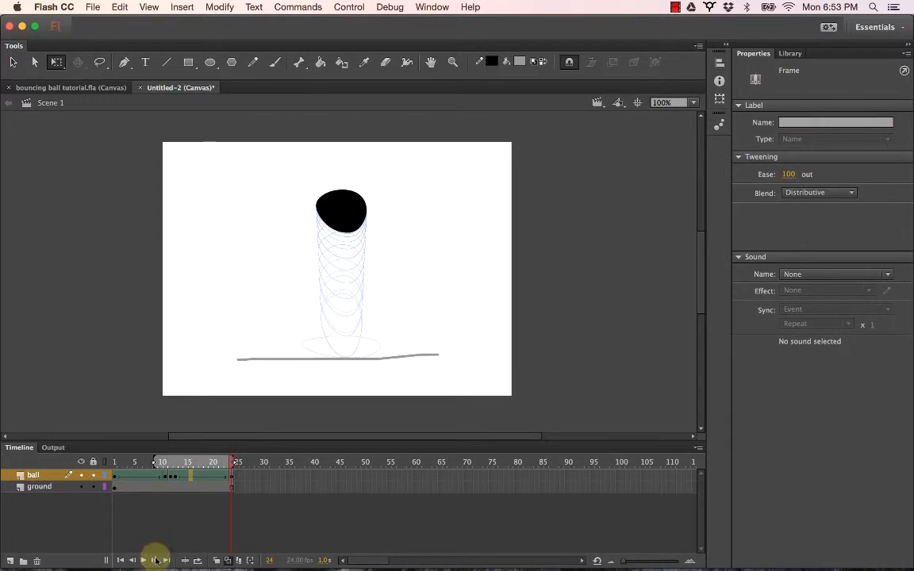
{"action": "left_click_drag", "start_coordinate": [154, 462], "coordinate": [93, 463]}
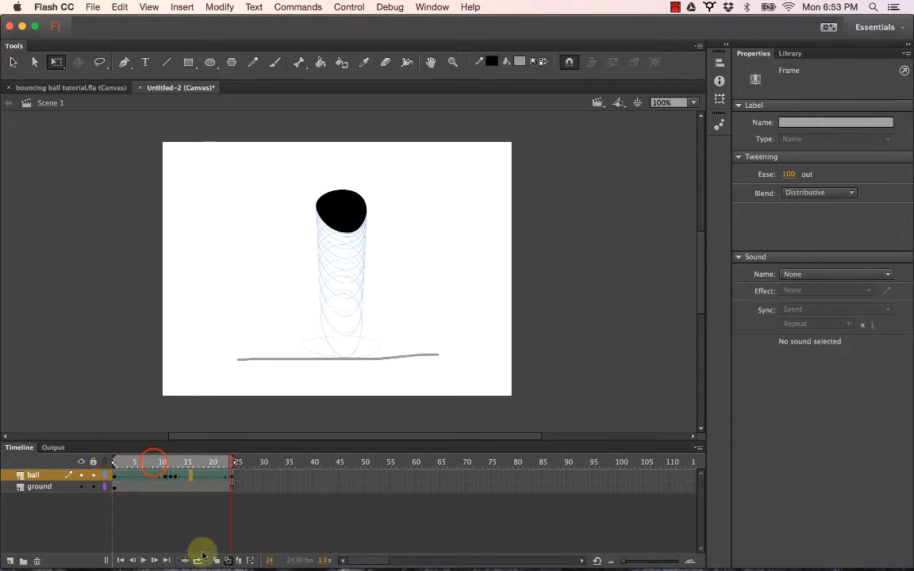
{"action": "left_click", "coordinate": [226, 562]}
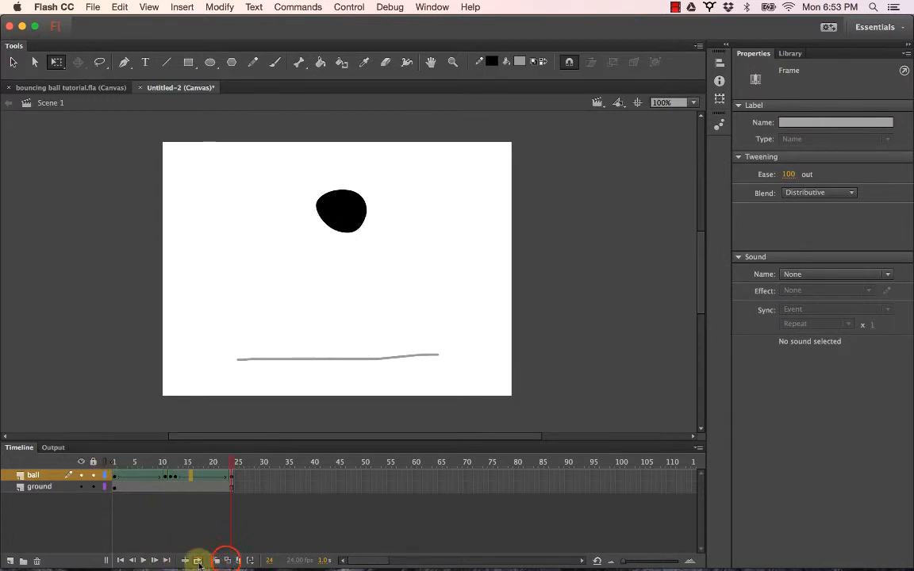
Turn on looping for frames 1 to 24 and play the eased bounce before stopping playback
{"action": "left_click", "coordinate": [197, 561]}
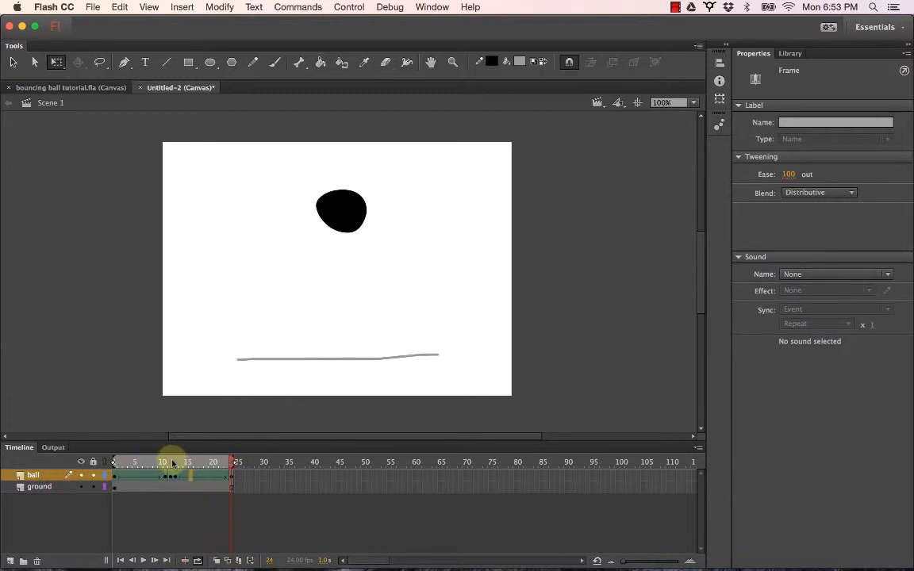
{"action": "left_click", "coordinate": [144, 561]}
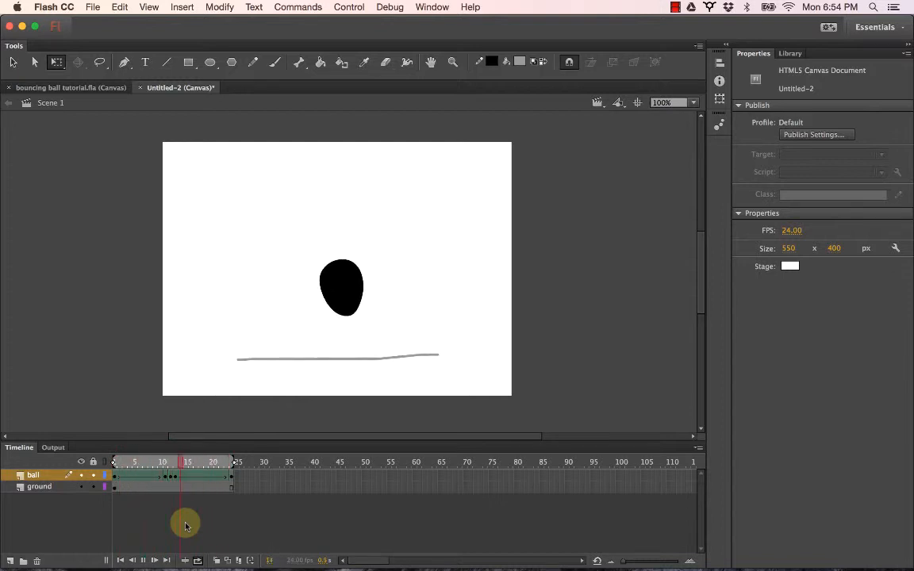
{"action": "left_click", "coordinate": [143, 561]}
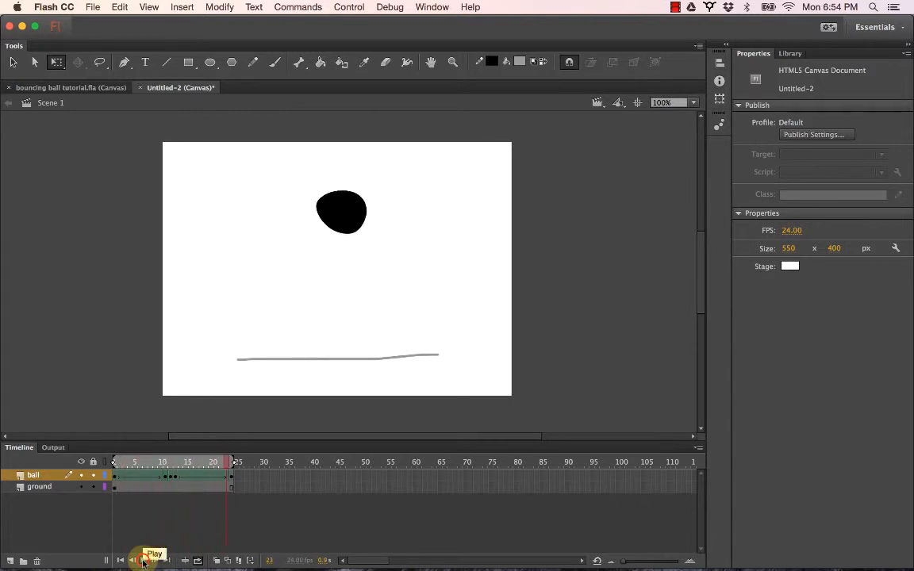
Compare the ball's shape and position at frames 23, 24 and 1, and replay the loop
{"action": "left_click", "coordinate": [228, 477]}
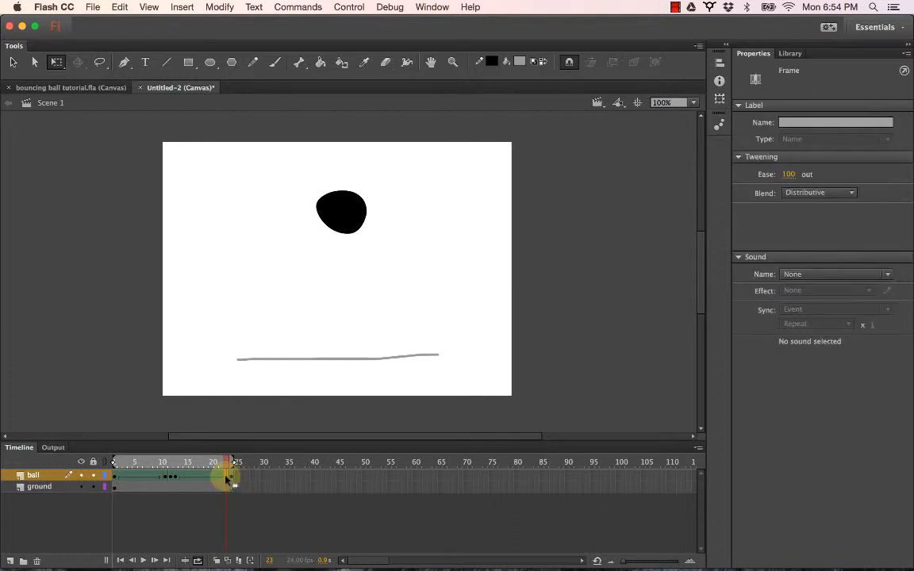
{"action": "right_click", "coordinate": [226, 476]}
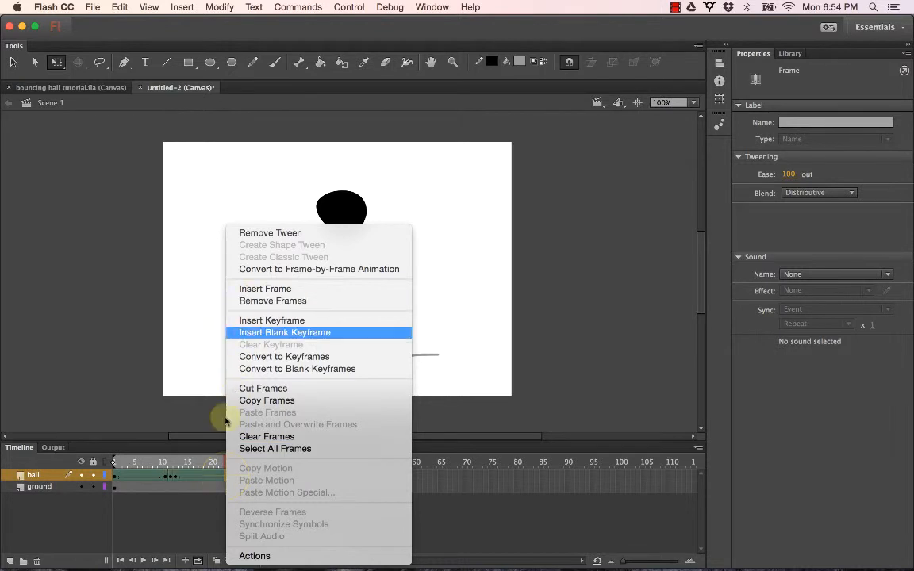
{"action": "left_click", "coordinate": [215, 480]}
{"action": "left_click", "coordinate": [231, 477]}
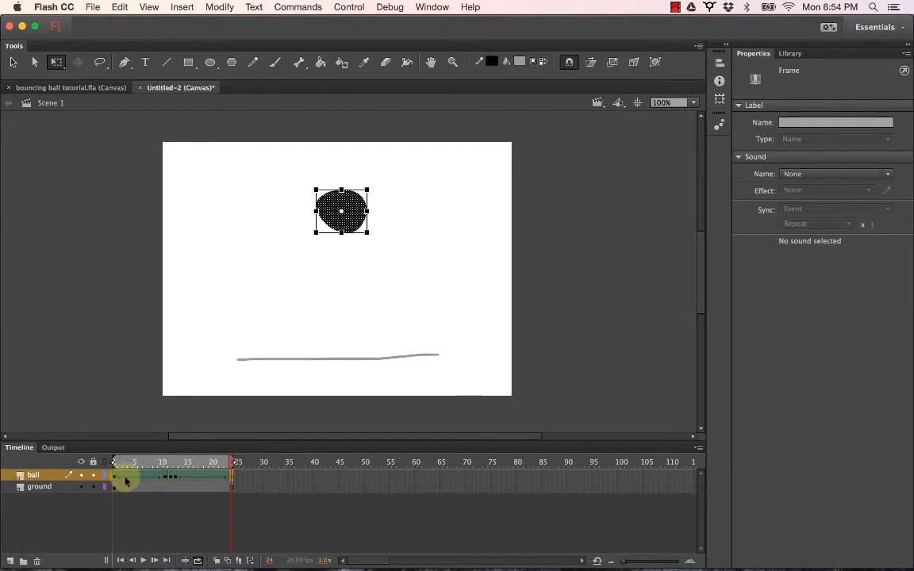
{"action": "left_click", "coordinate": [115, 477]}
{"action": "left_click", "coordinate": [231, 477]}
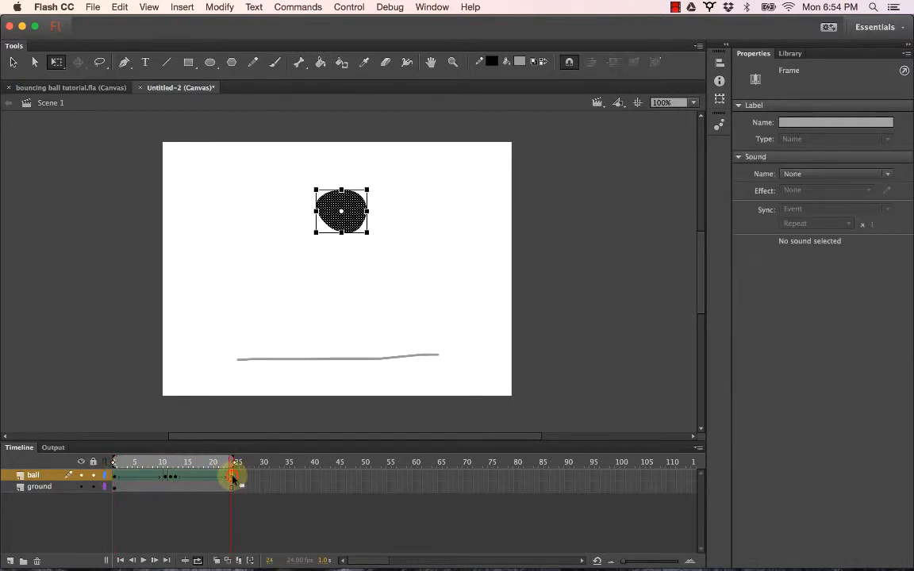
{"action": "left_click_drag", "start_coordinate": [172, 465], "coordinate": [236, 467]}
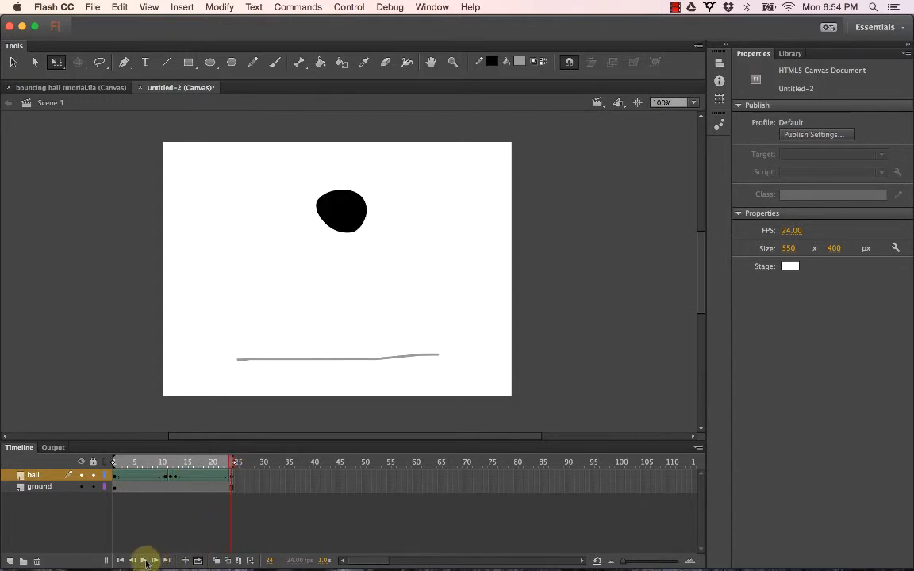
{"action": "left_click", "coordinate": [145, 560]}
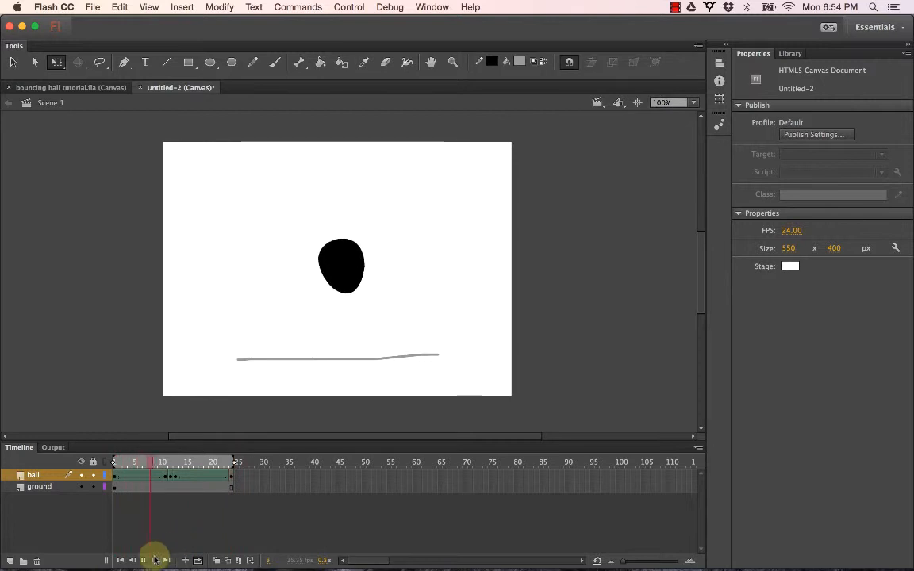
{"action": "left_click", "coordinate": [141, 561]}
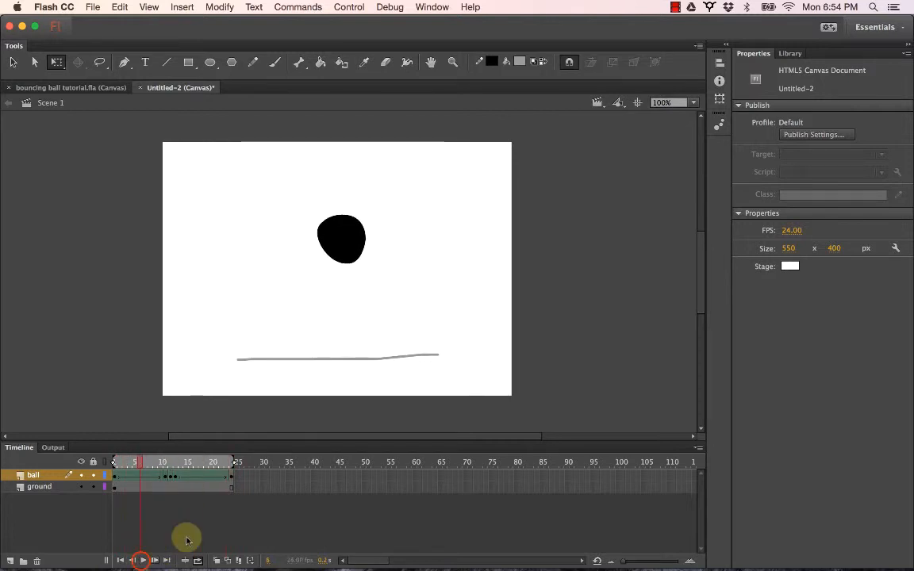
Nudge the ball up slightly on its frame 24 keyframe and play the loop again from frame 12
{"action": "left_click", "coordinate": [231, 462]}
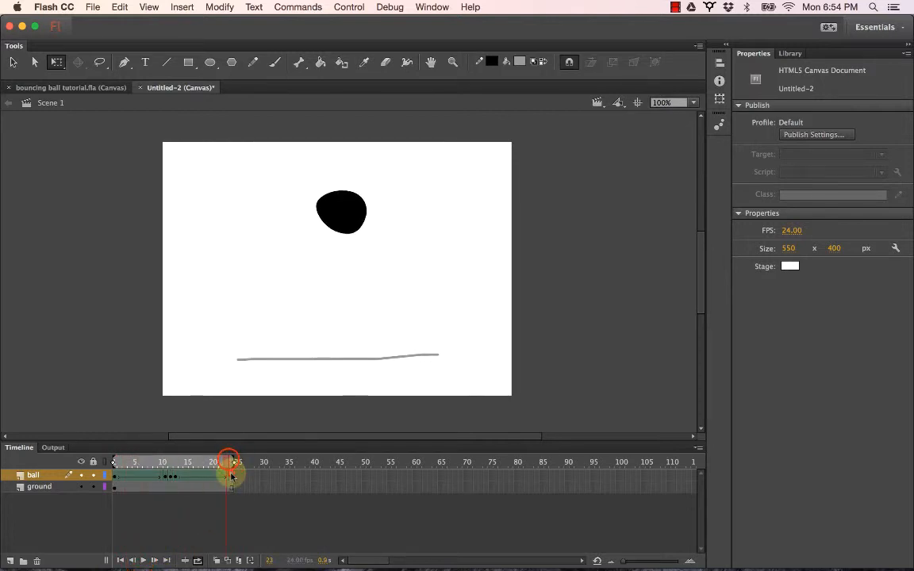
{"action": "left_click", "coordinate": [232, 474]}
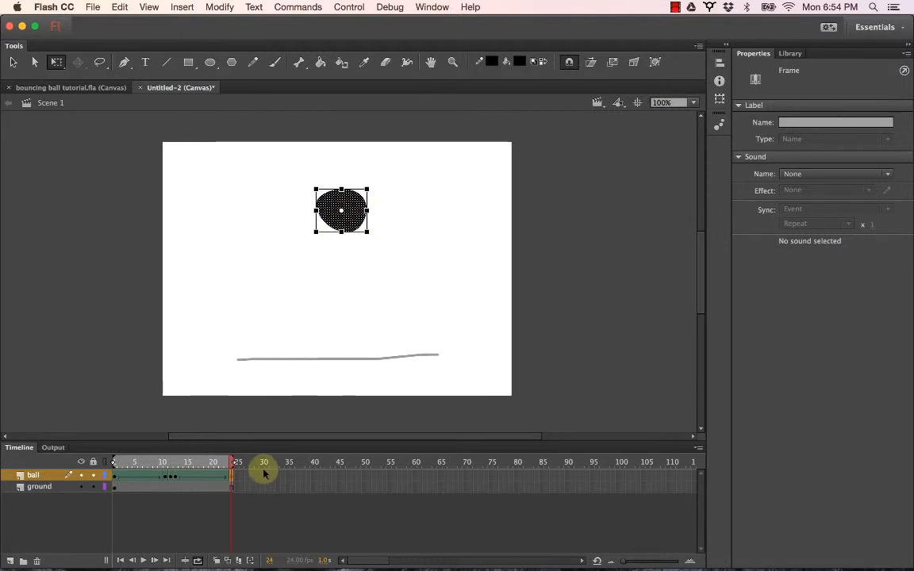
{"action": "left_click", "coordinate": [172, 461]}
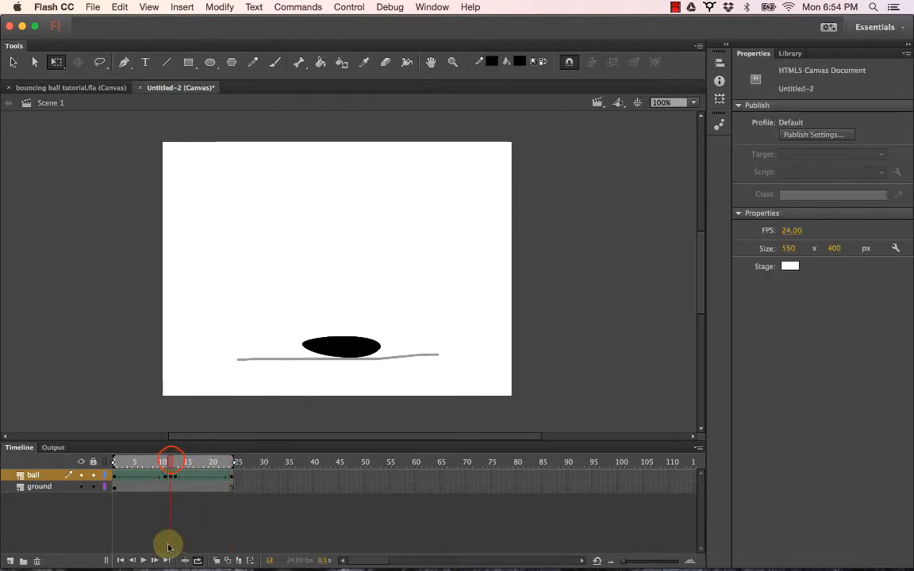
{"action": "left_click", "coordinate": [144, 561]}
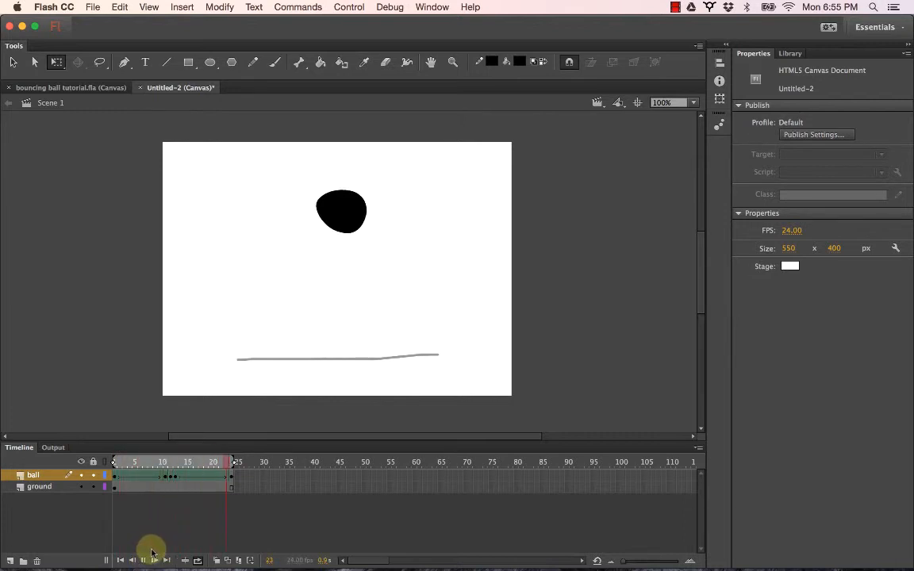
{"action": "left_click", "coordinate": [143, 560]}
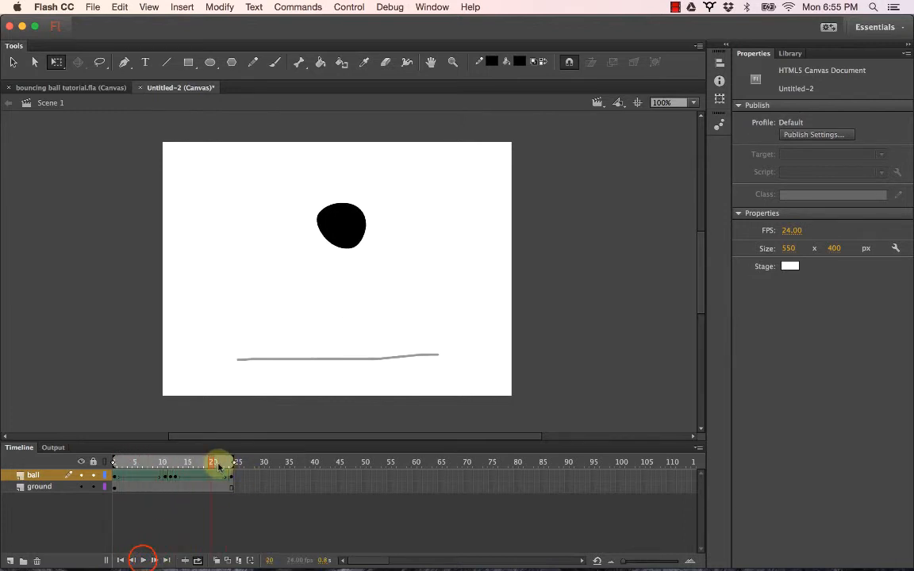
Scrub to frame 24 and export the animation as an SWF Movie named "bouncing ball 2" in Documents
{"action": "left_click_drag", "start_coordinate": [212, 464], "coordinate": [231, 464]}
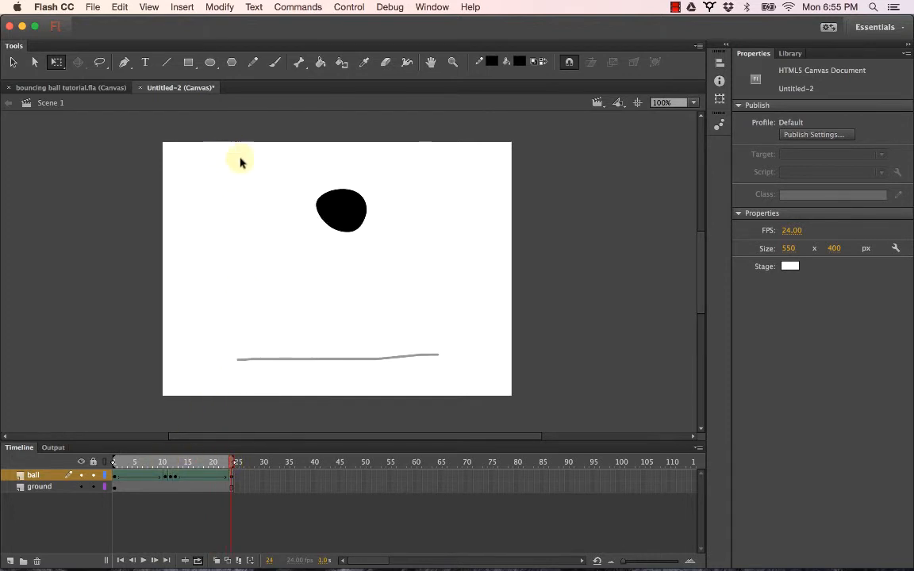
{"action": "left_click", "coordinate": [93, 8]}
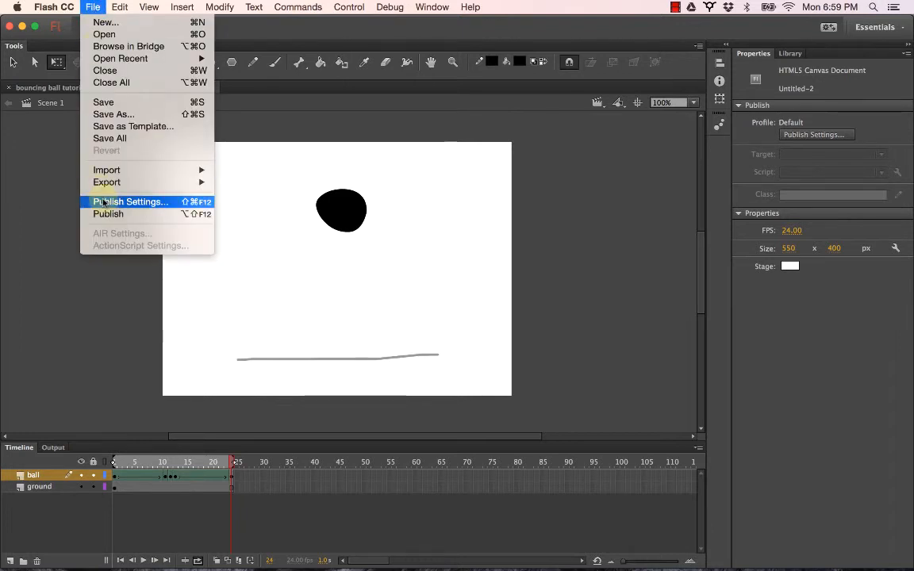
{"action": "mouse_move", "coordinate": [101, 180]}
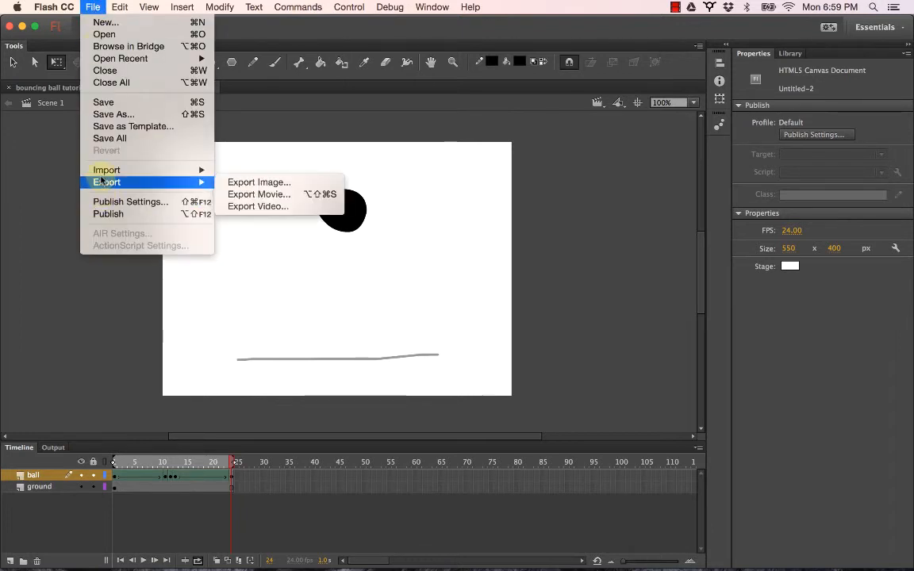
{"action": "left_click", "coordinate": [268, 196]}
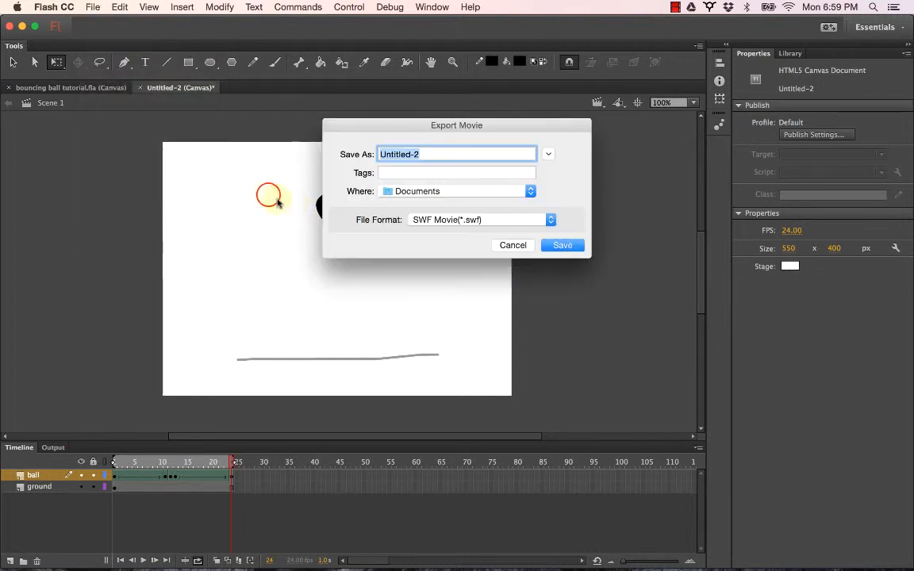
{"action": "left_click", "coordinate": [448, 220]}
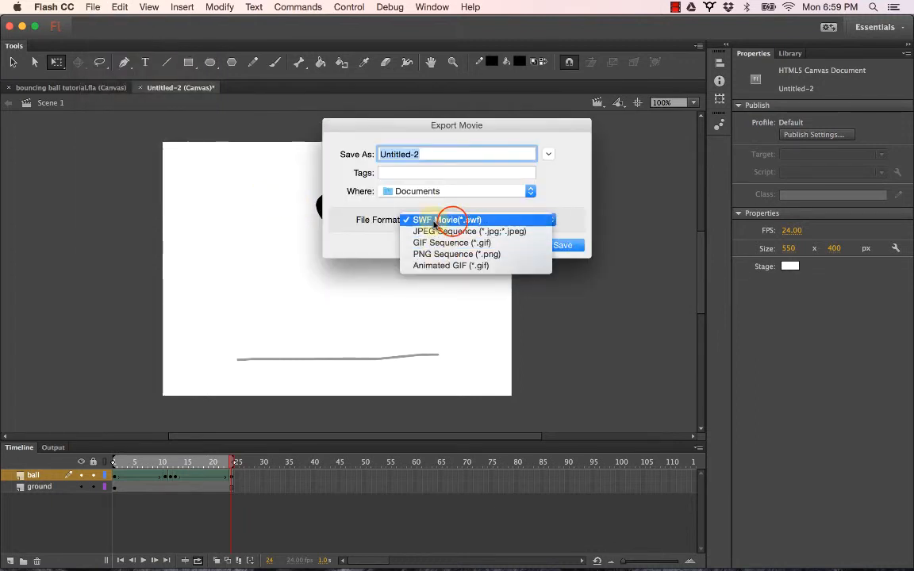
{"action": "left_click", "coordinate": [437, 221]}
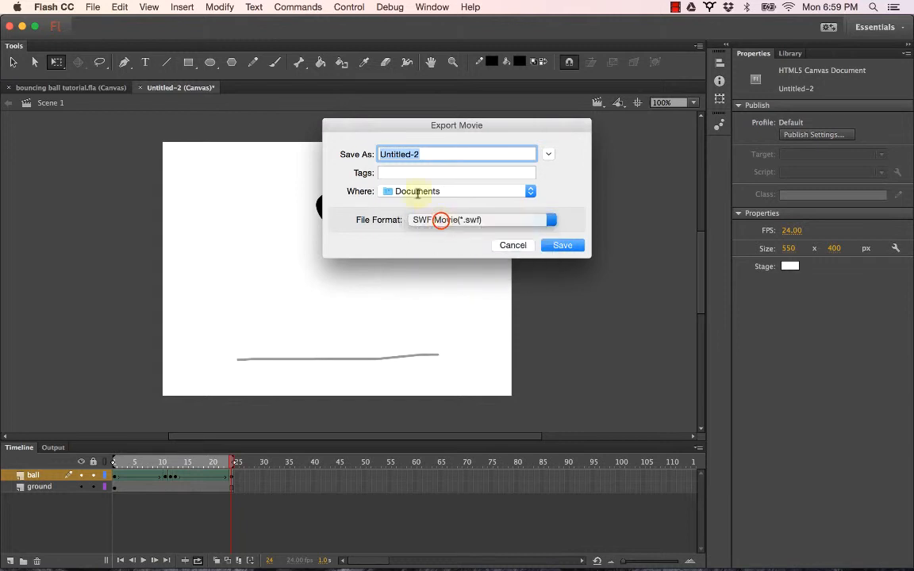
{"action": "left_click", "coordinate": [433, 153]}
{"action": "type", "text": "bouncing ball 2"}
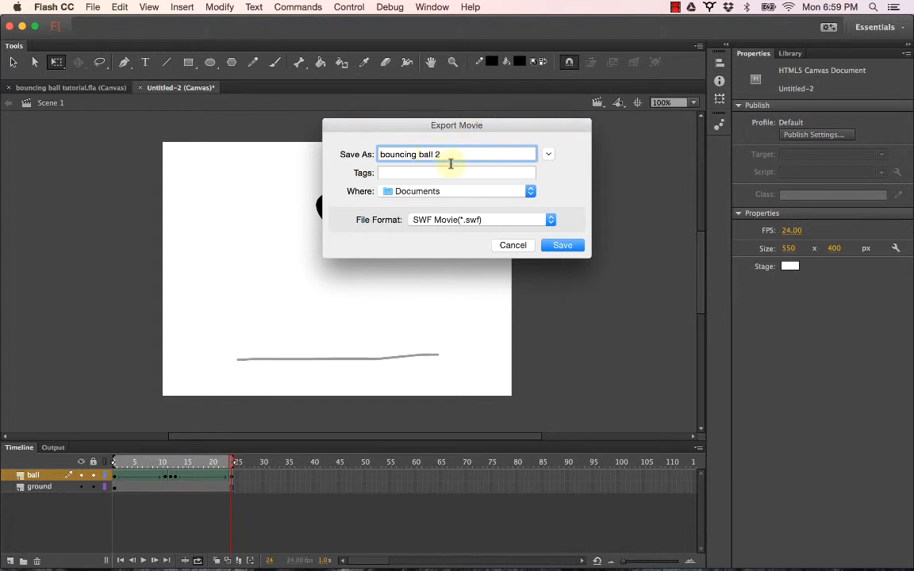
{"action": "left_click", "coordinate": [565, 246]}
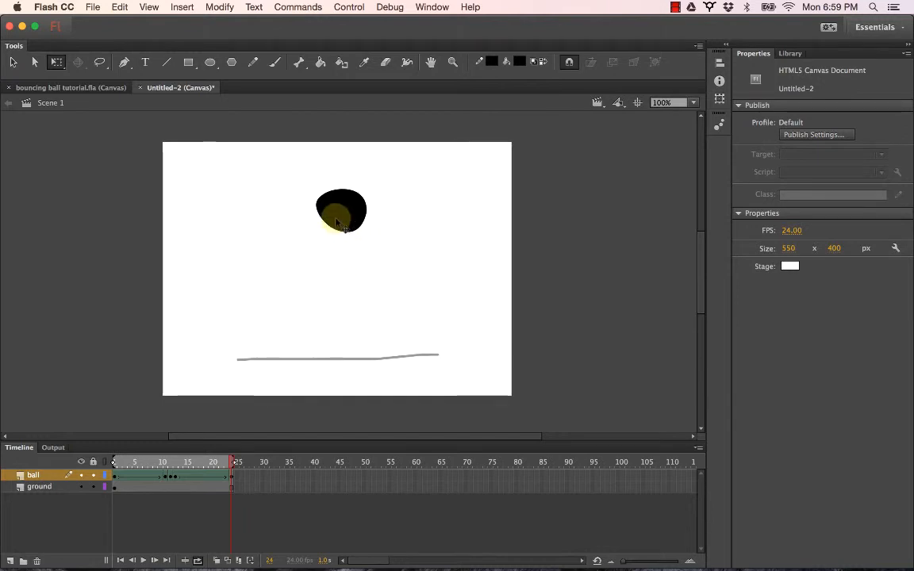
Hide Flash CC, open bouncing ball 2.swf from Documents in Finder, watch it play, and close the player window
{"action": "key", "text": "super+h"}
{"action": "left_click_drag", "start_coordinate": [325, 118], "coordinate": [320, 107]}
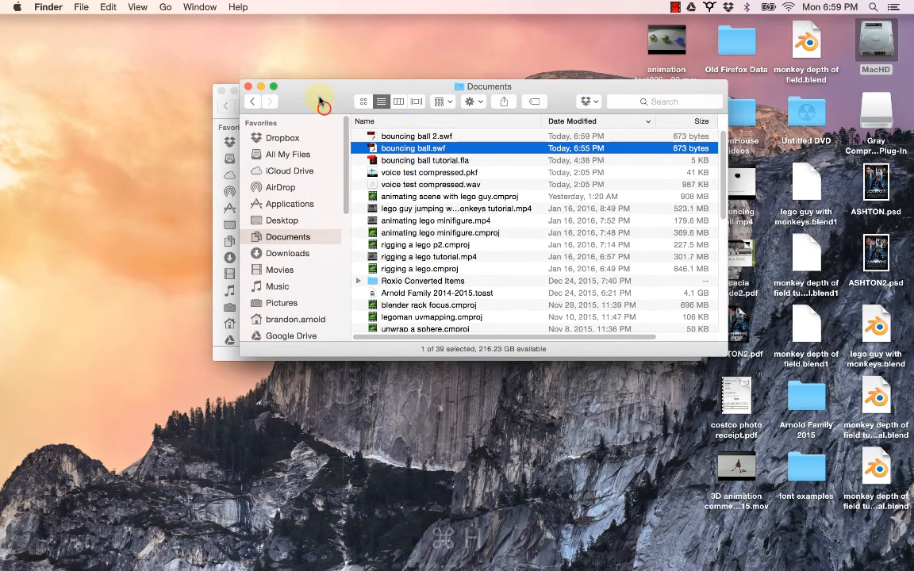
{"action": "left_click", "coordinate": [403, 136]}
{"action": "double_click", "coordinate": [369, 136]}
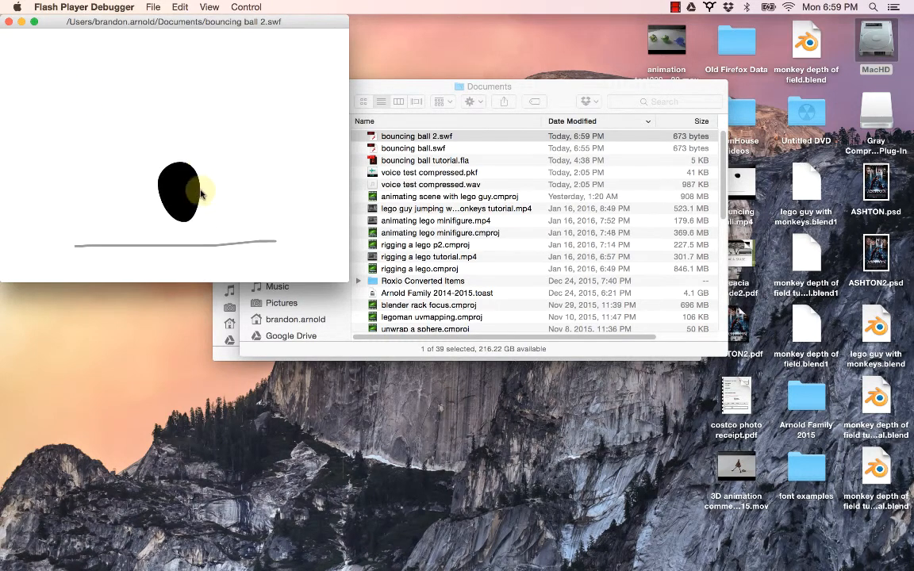
{"action": "left_click", "coordinate": [9, 22]}
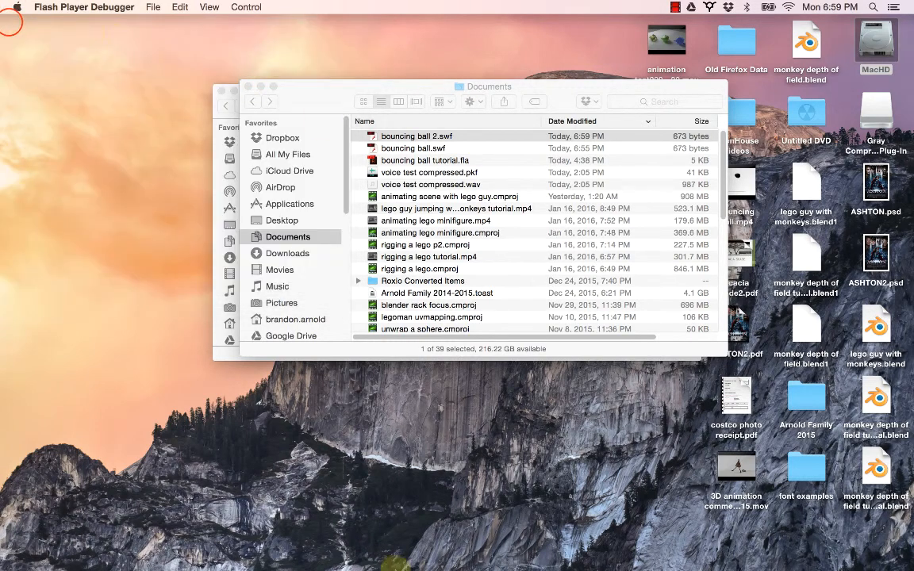
Return to Flash CC and start a video export with conversion in Adobe Media Encoder turned off
{"action": "mouse_move", "coordinate": [387, 558]}
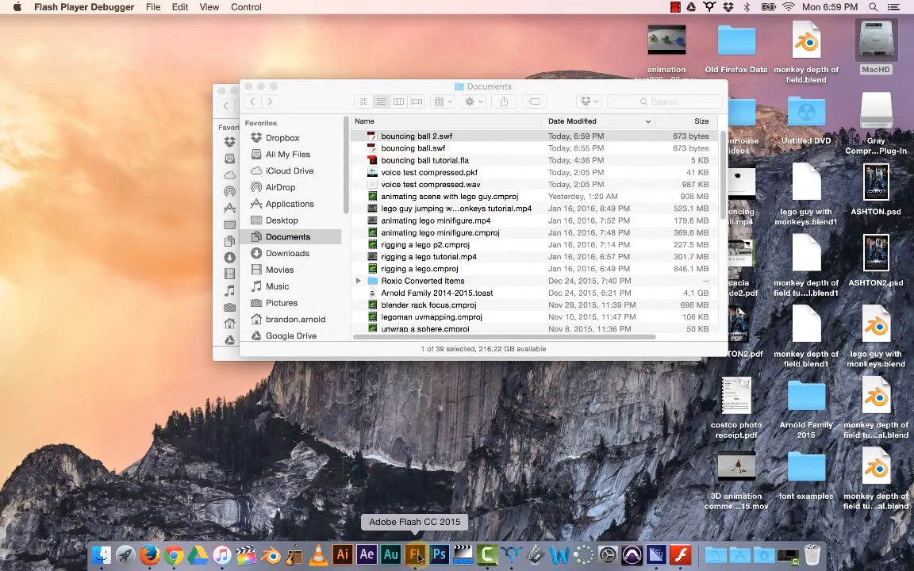
{"action": "left_click", "coordinate": [415, 556]}
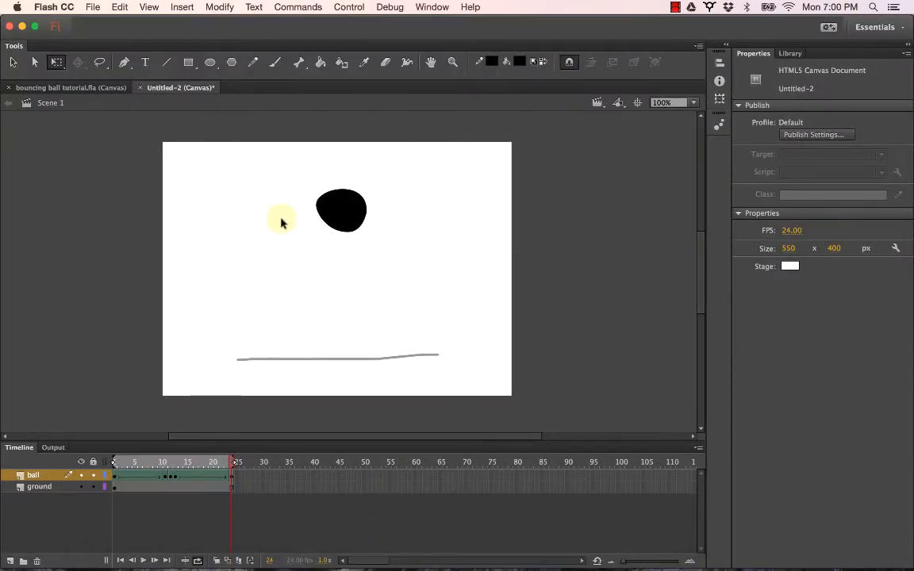
{"action": "left_click", "coordinate": [92, 7]}
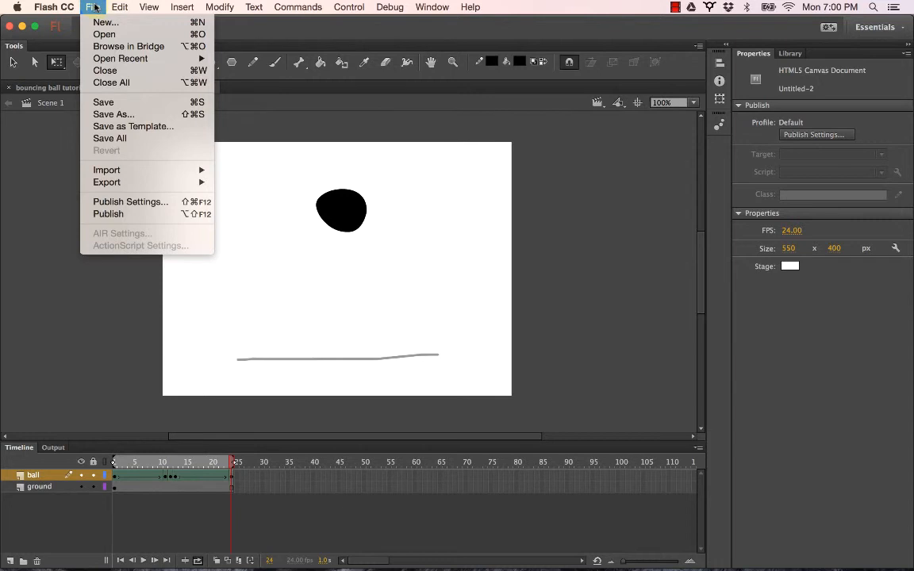
{"action": "mouse_move", "coordinate": [101, 184]}
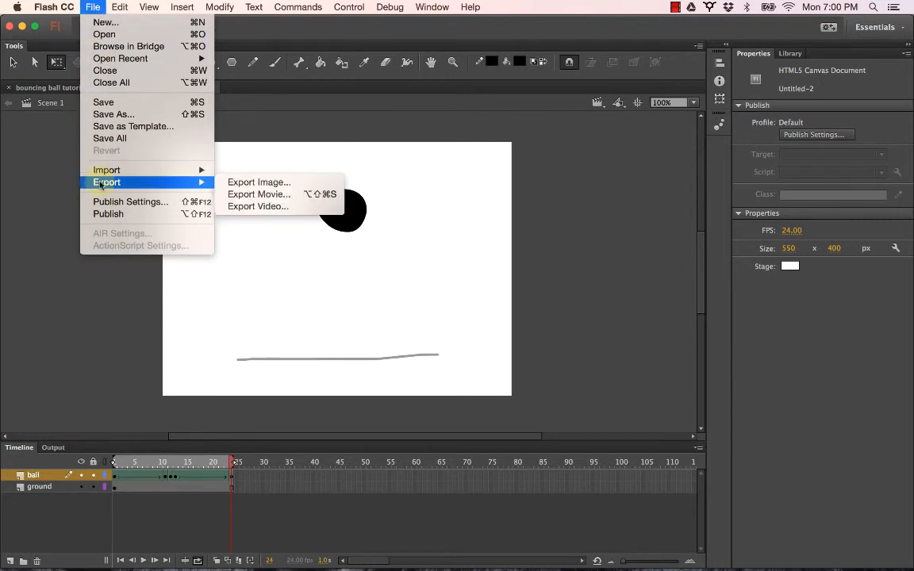
{"action": "left_click", "coordinate": [257, 209]}
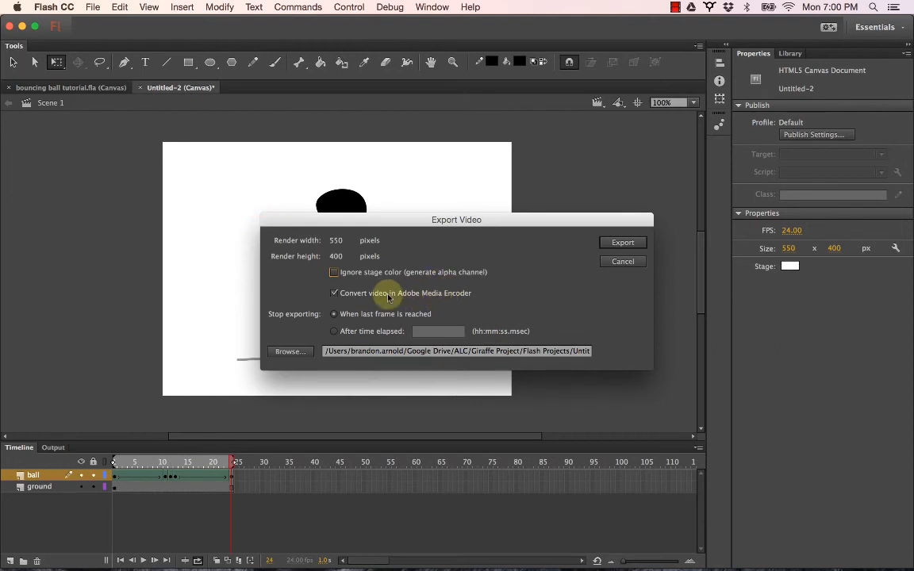
{"action": "left_click", "coordinate": [334, 292]}
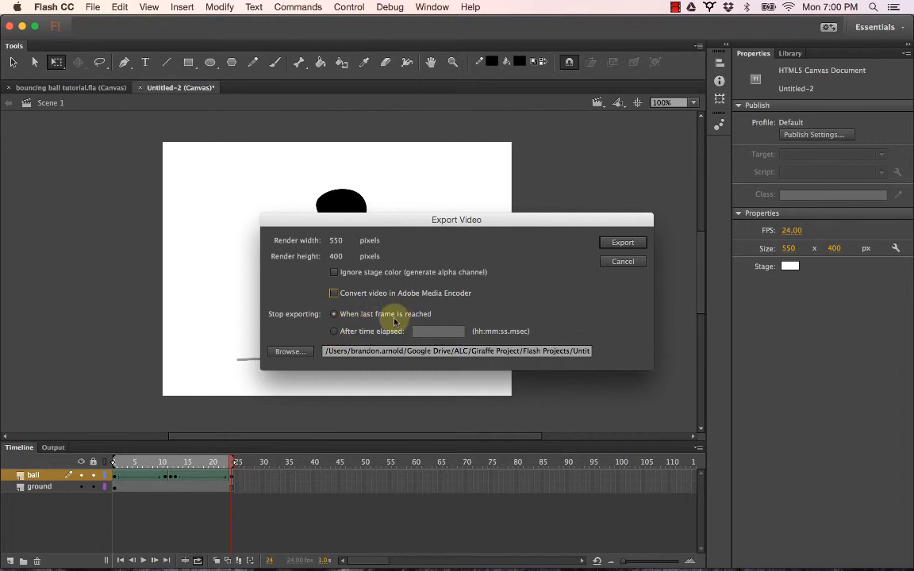
Set the export destination to "bouncing ball 2" in Documents as a QuickTime Movie and export the video
{"action": "left_click", "coordinate": [295, 352]}
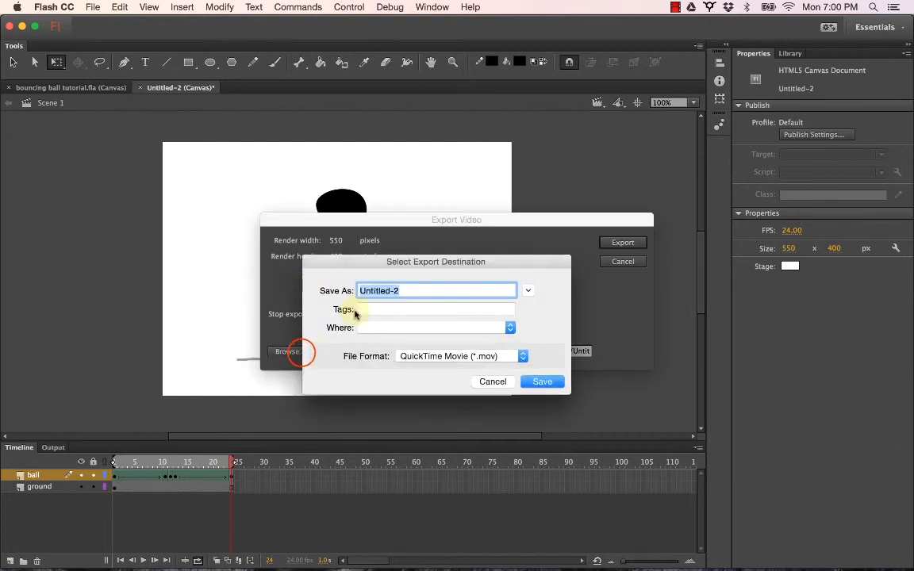
{"action": "triple_click", "coordinate": [402, 290]}
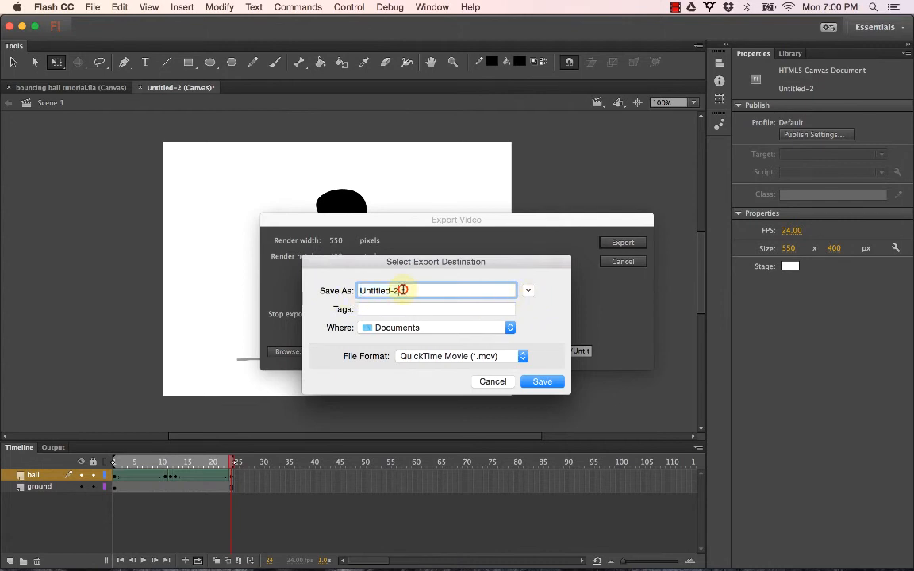
{"action": "type", "text": "bouncing ball 2"}
{"action": "left_click", "coordinate": [414, 362]}
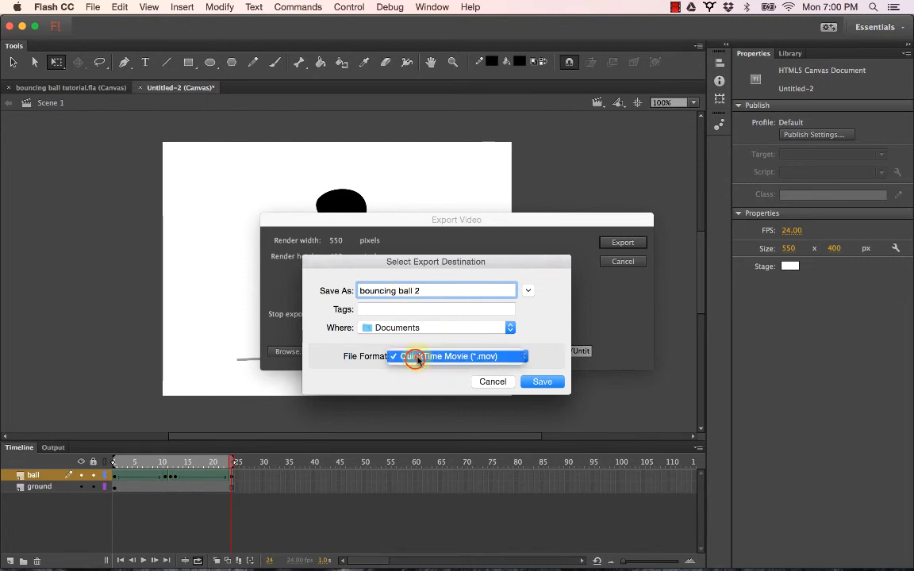
{"action": "left_click", "coordinate": [416, 358]}
{"action": "left_click", "coordinate": [542, 381]}
{"action": "left_click", "coordinate": [611, 247]}
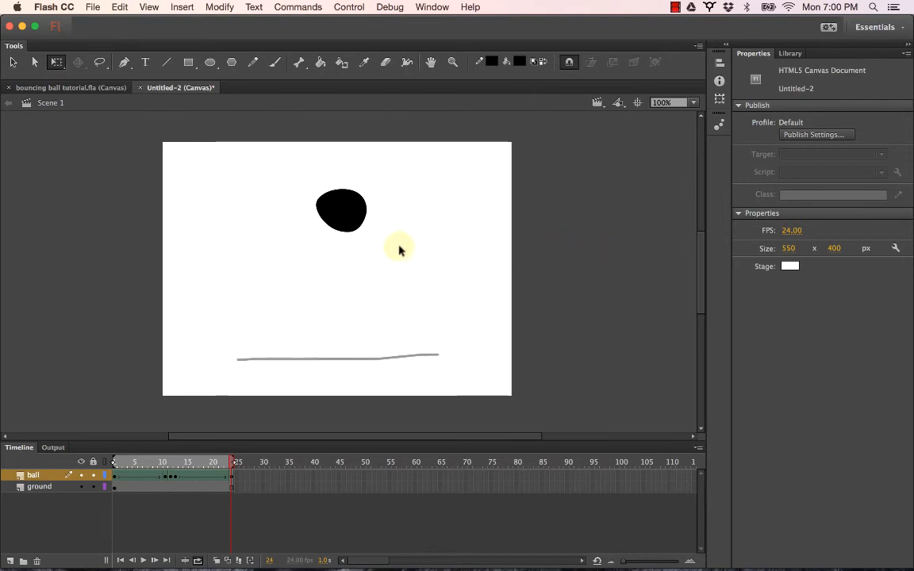
Hide Flash CC, open bouncing ball 2.mov from Documents in QuickTime Player, and play it through
{"action": "key", "text": "super+h"}
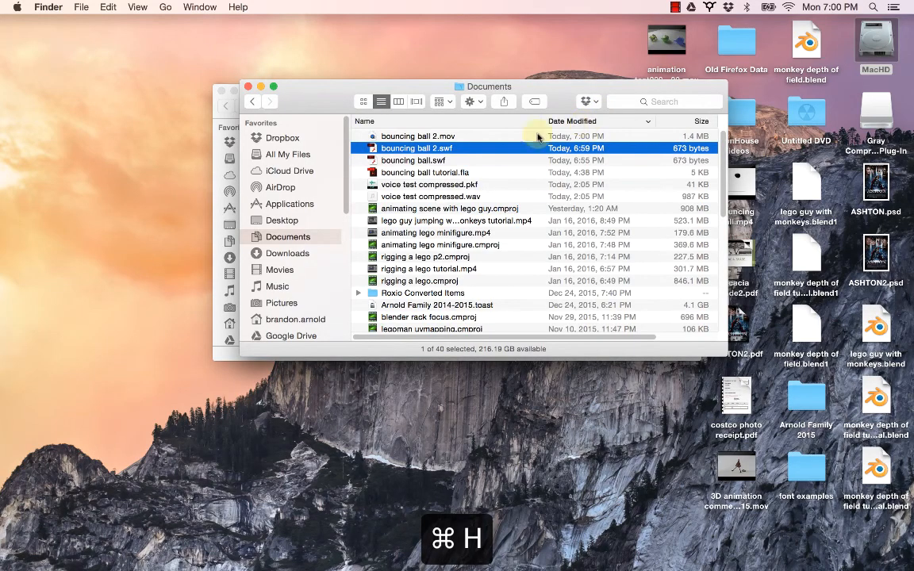
{"action": "left_click", "coordinate": [396, 138]}
{"action": "double_click", "coordinate": [375, 136]}
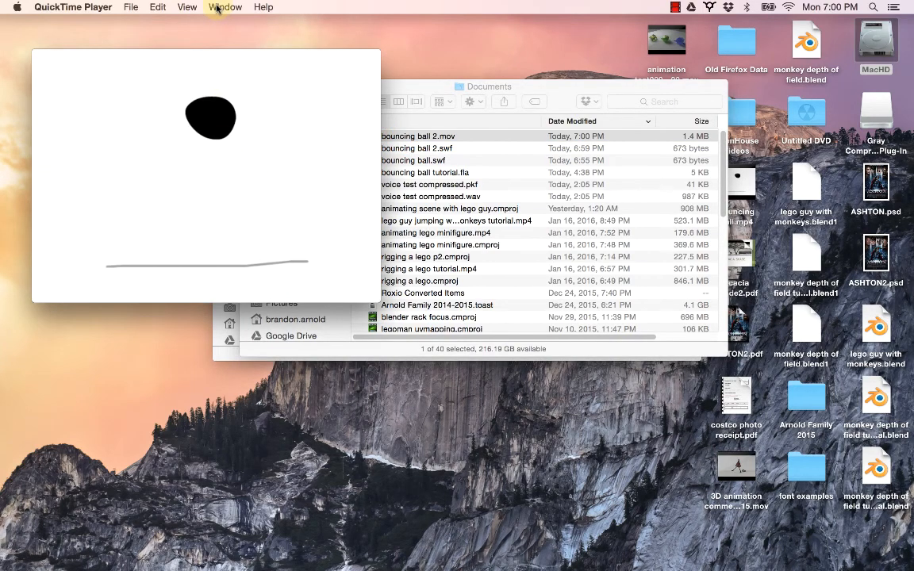
{"action": "left_click", "coordinate": [204, 243]}
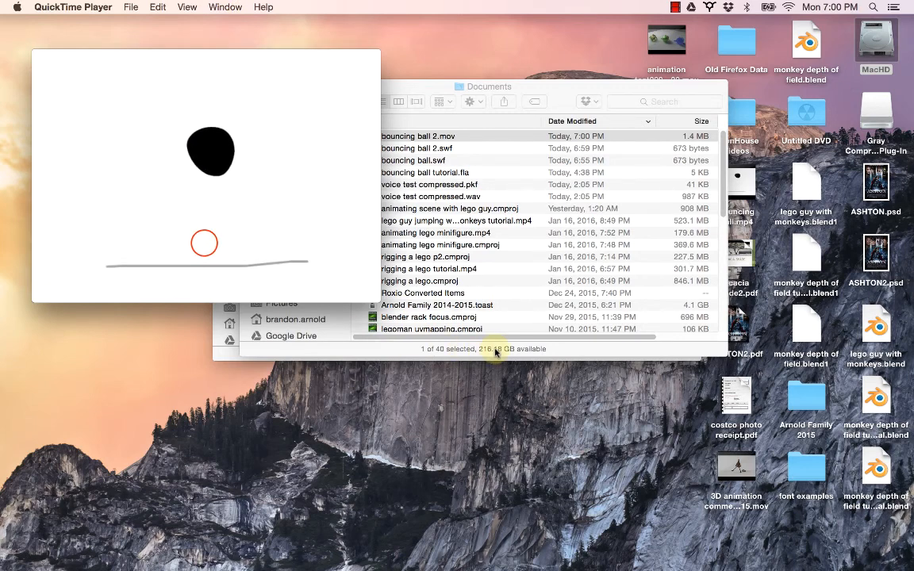
{"action": "left_click_drag", "start_coordinate": [308, 256], "coordinate": [231, 270]}
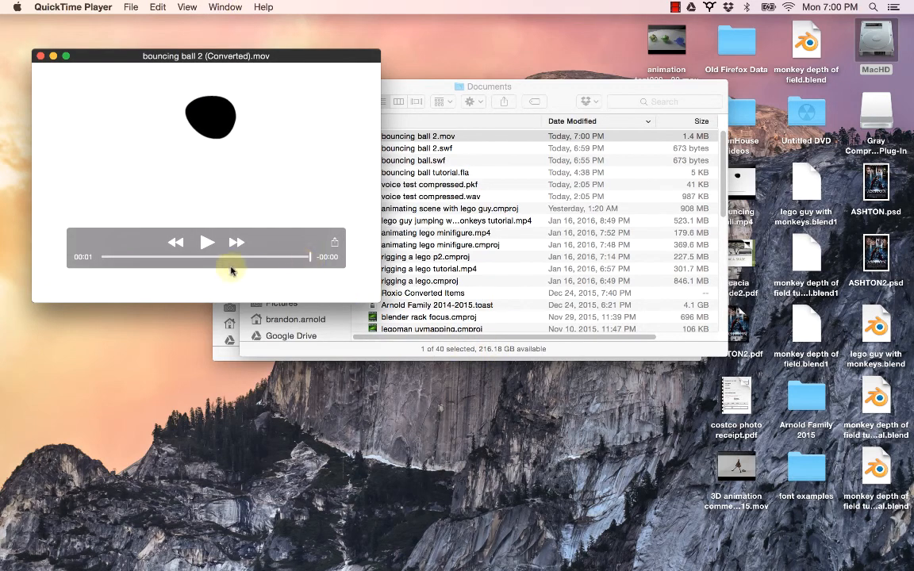
Turn on looping for the bouncing ball 2 video in QuickTime Player and play it
{"action": "left_click", "coordinate": [187, 7]}
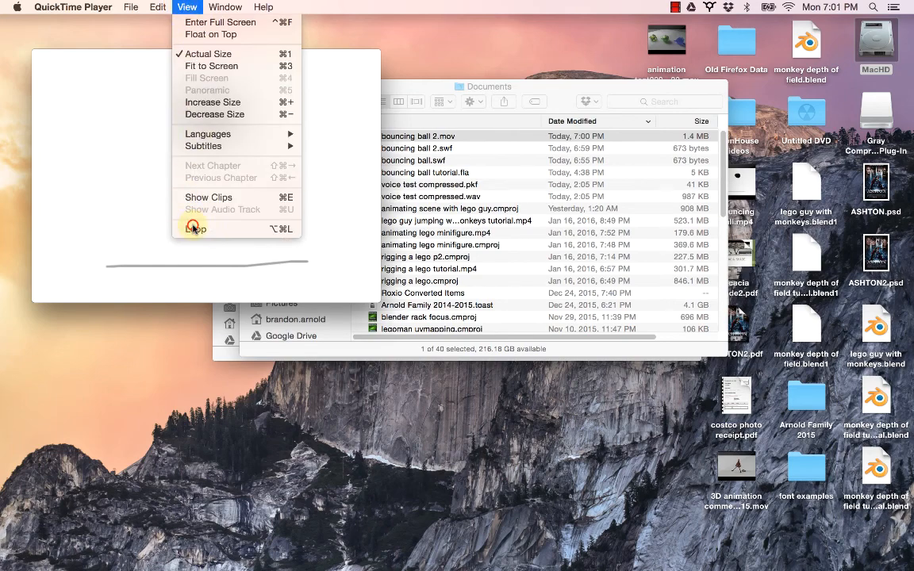
{"action": "left_click", "coordinate": [193, 228]}
{"action": "left_click", "coordinate": [203, 240]}
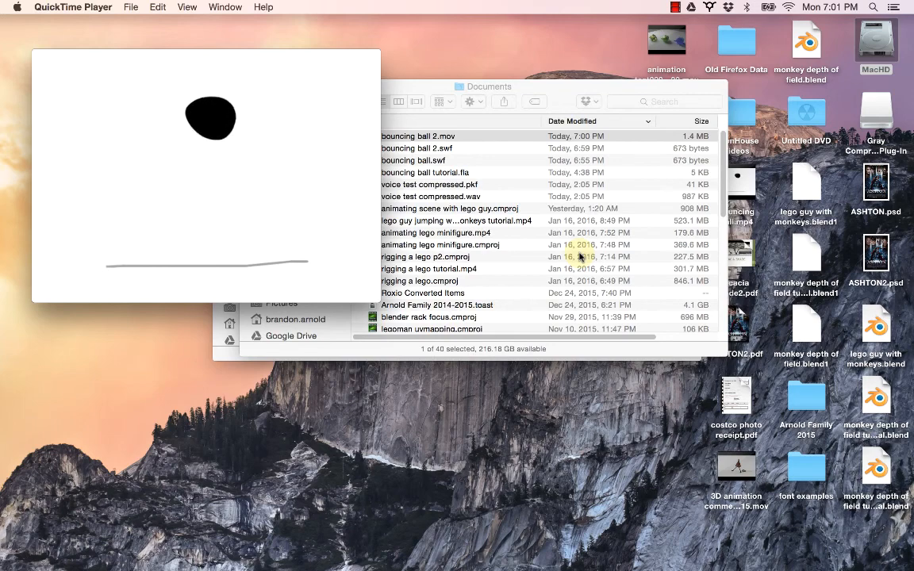
{"action": "mouse_move", "coordinate": [198, 181]}
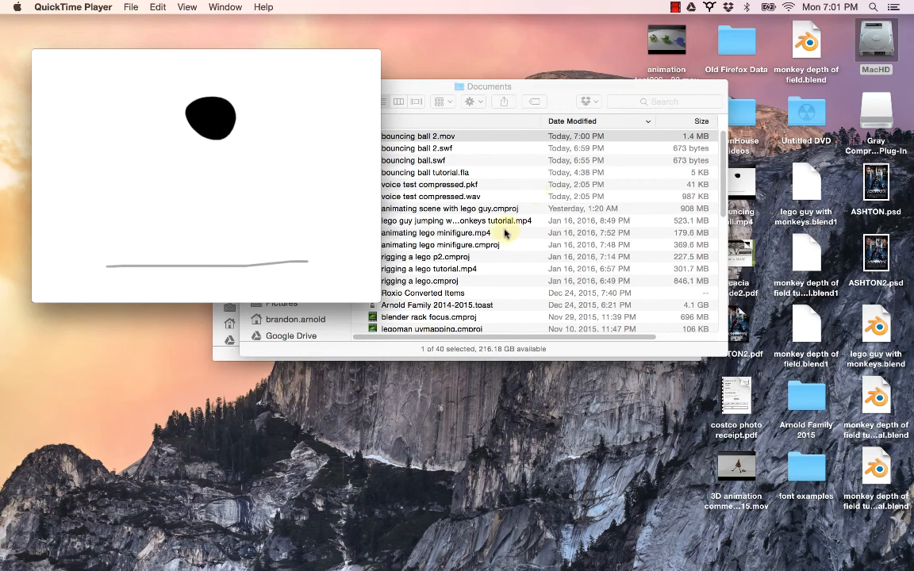
{"action": "mouse_move", "coordinate": [164, 204]}
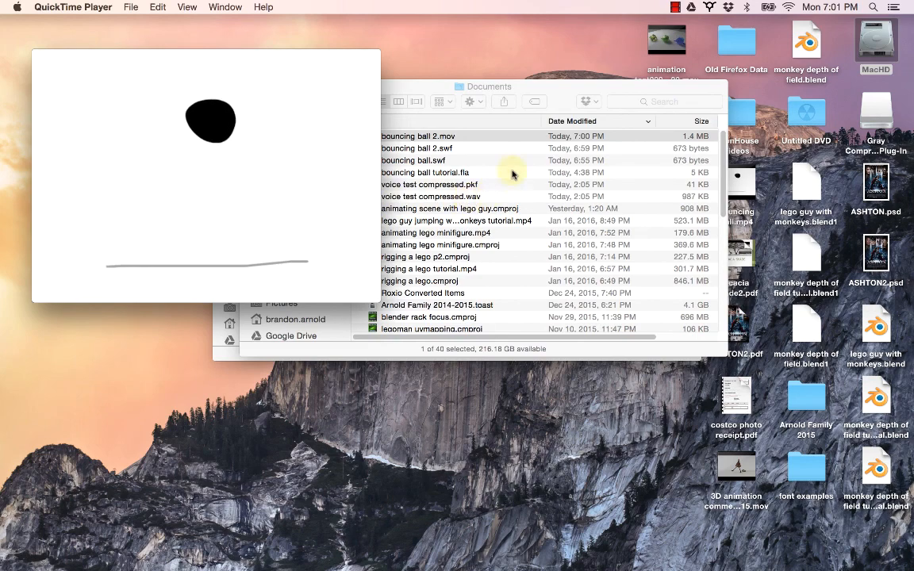
{"action": "mouse_move", "coordinate": [377, 564]}
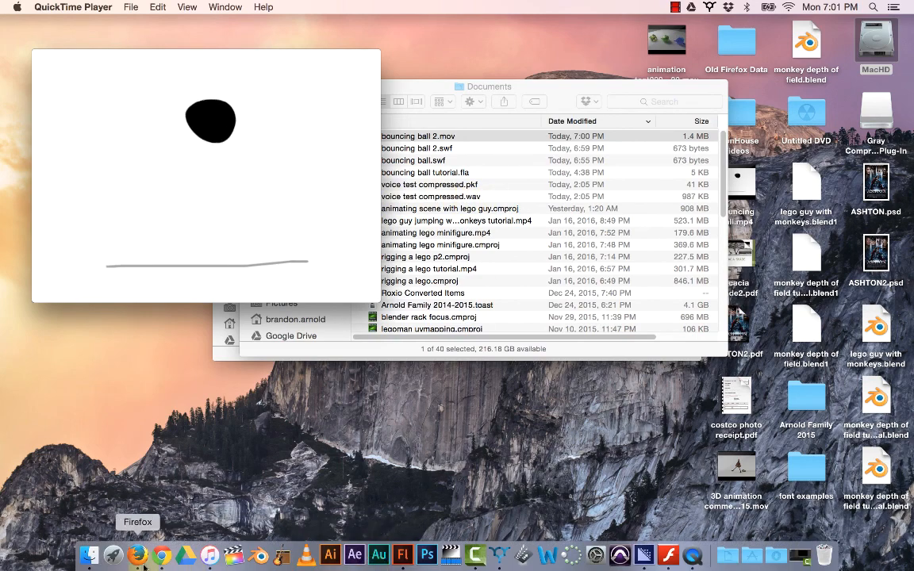